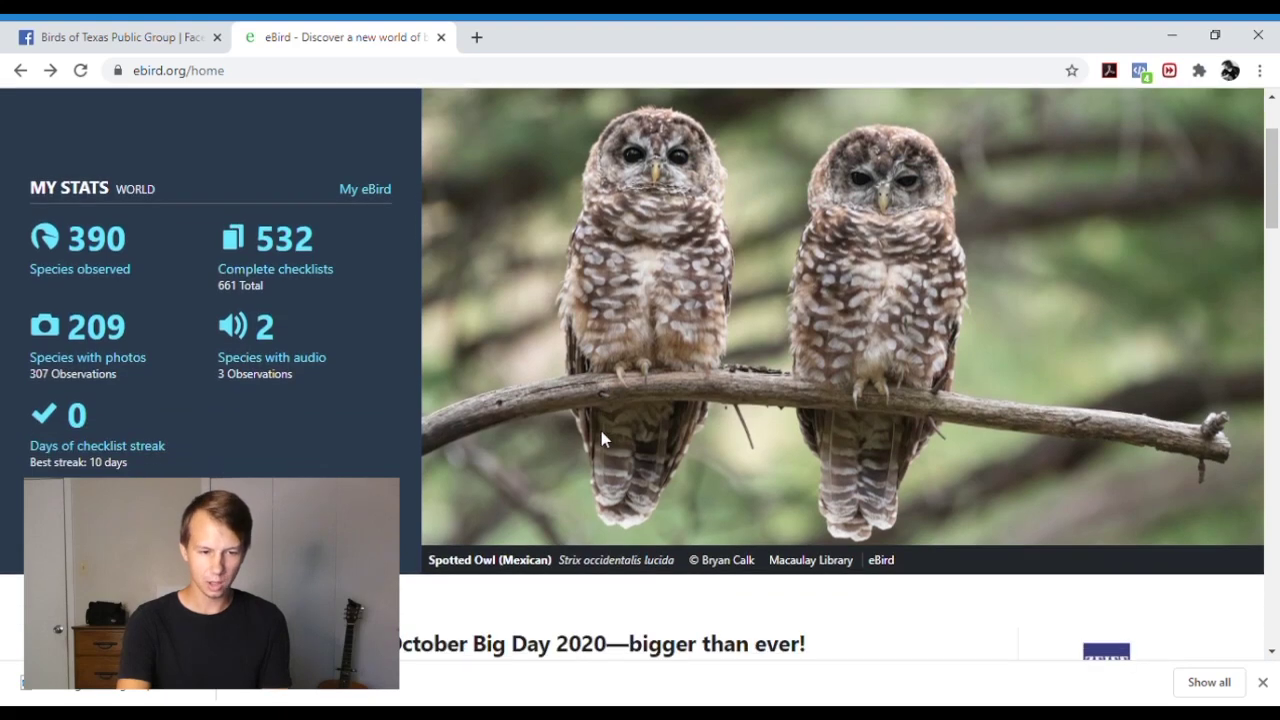
- Open the account Preferences page from the account name menu
scroll(601, 438, up, 1)
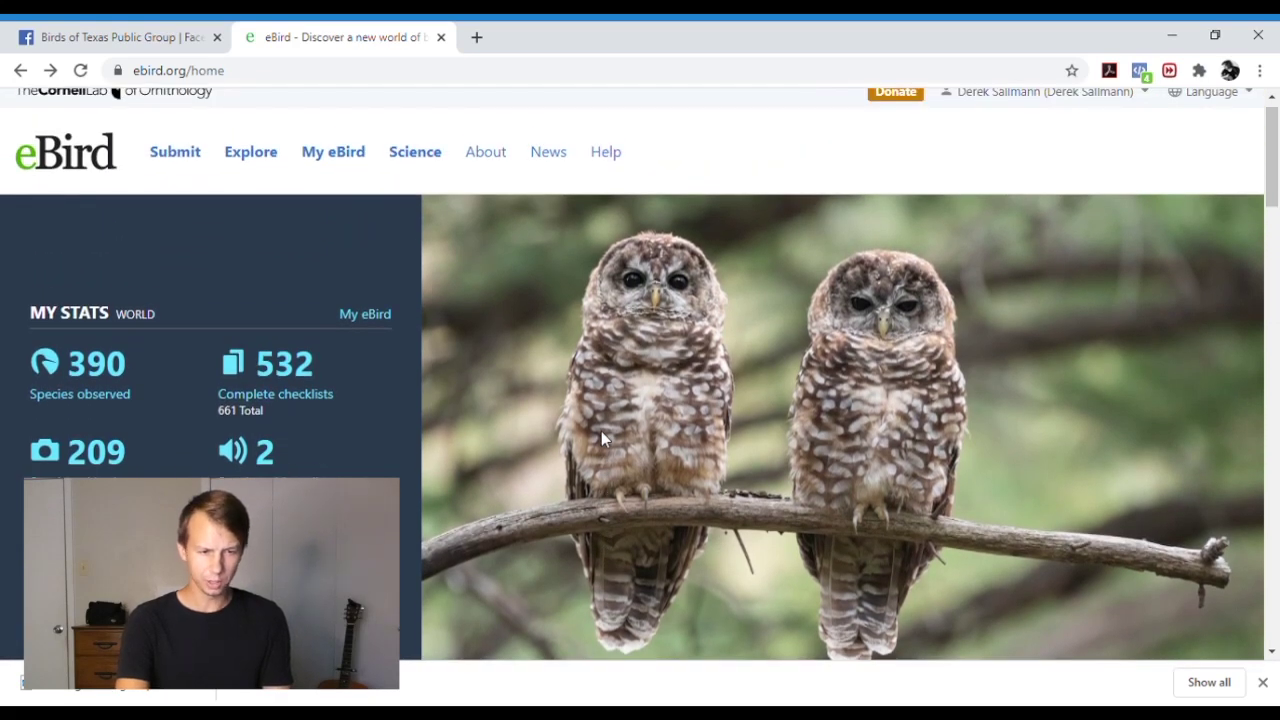
scroll(601, 438, down, 2)
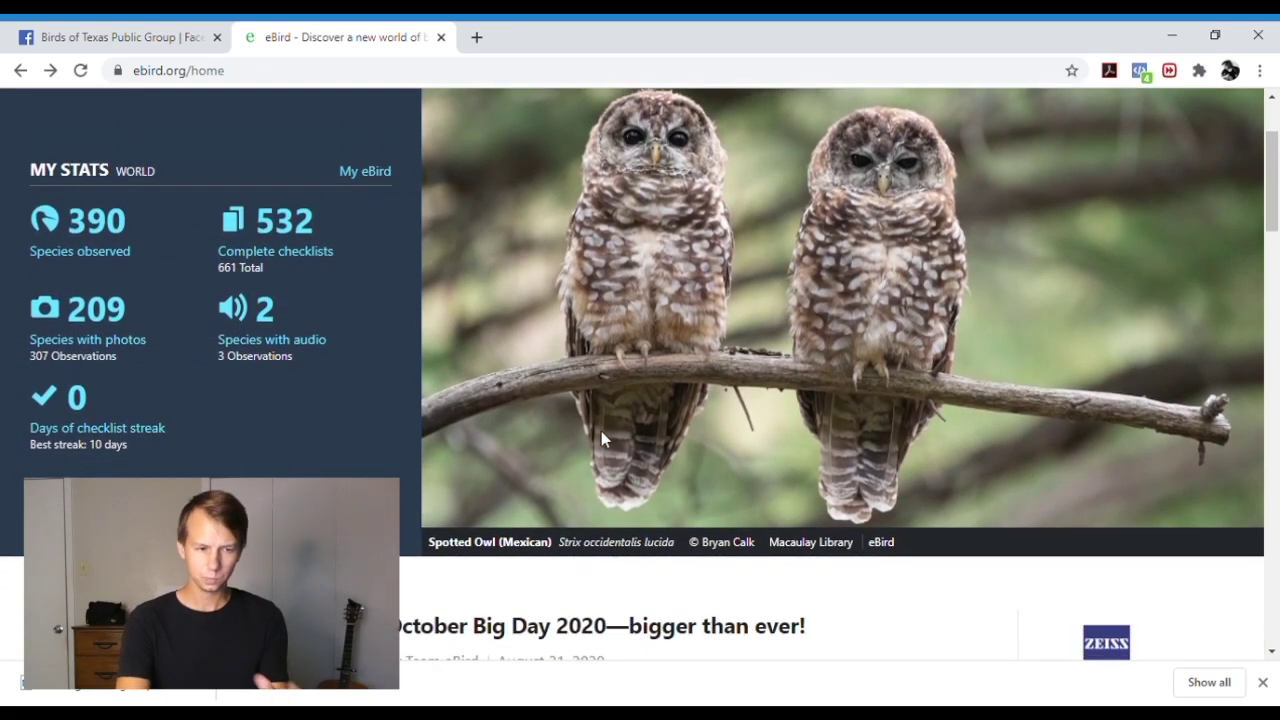
scroll(601, 437, down, 4)
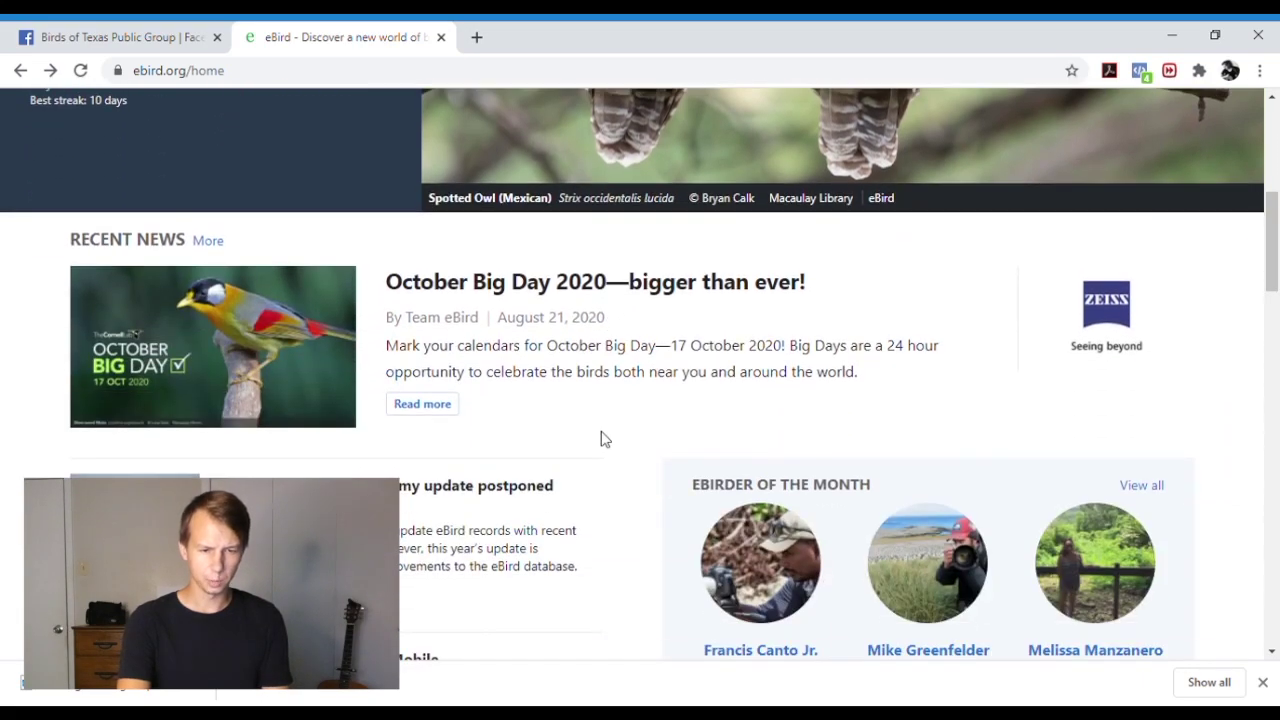
scroll(601, 437, up, 4)
scroll(601, 438, up, 2)
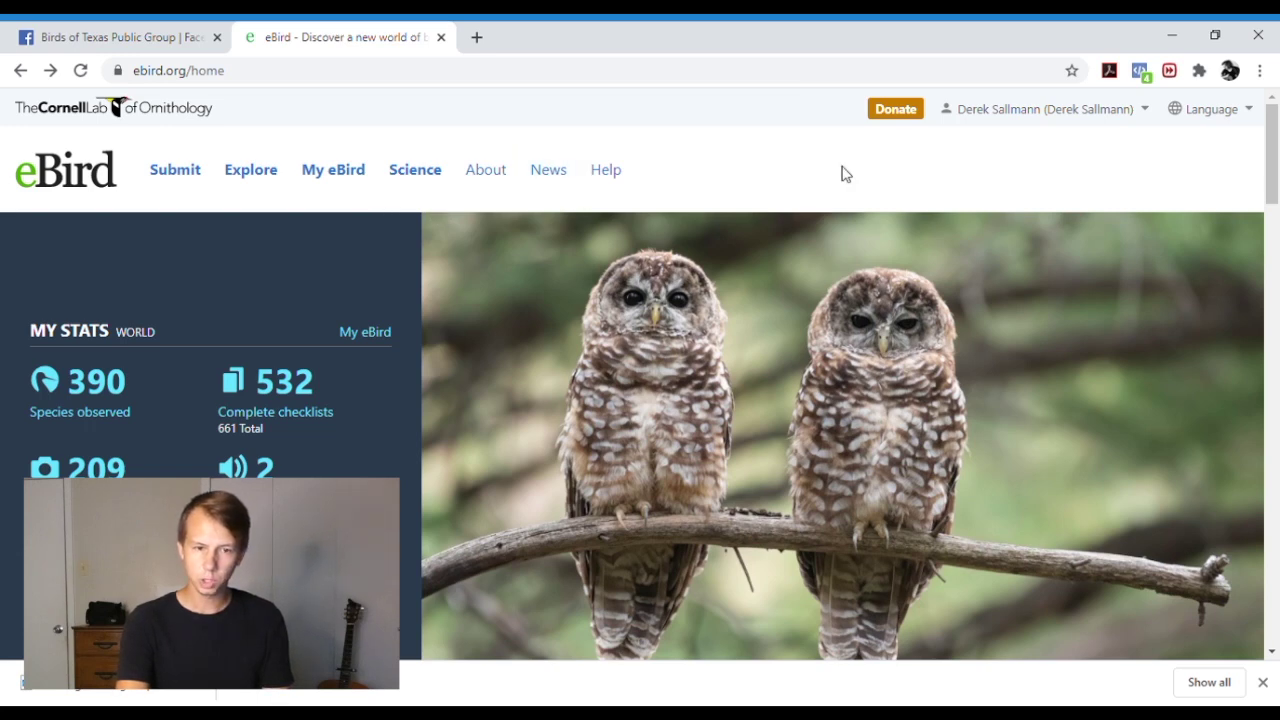
click(1029, 119)
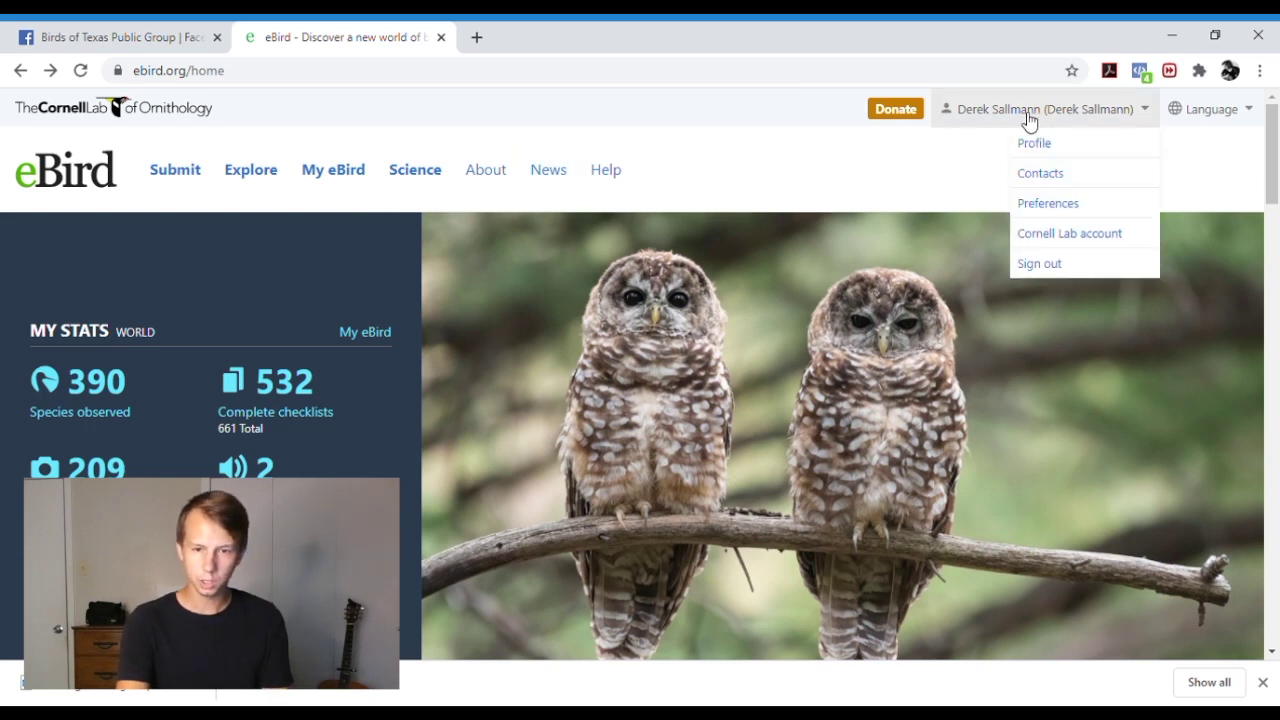
click(1050, 206)
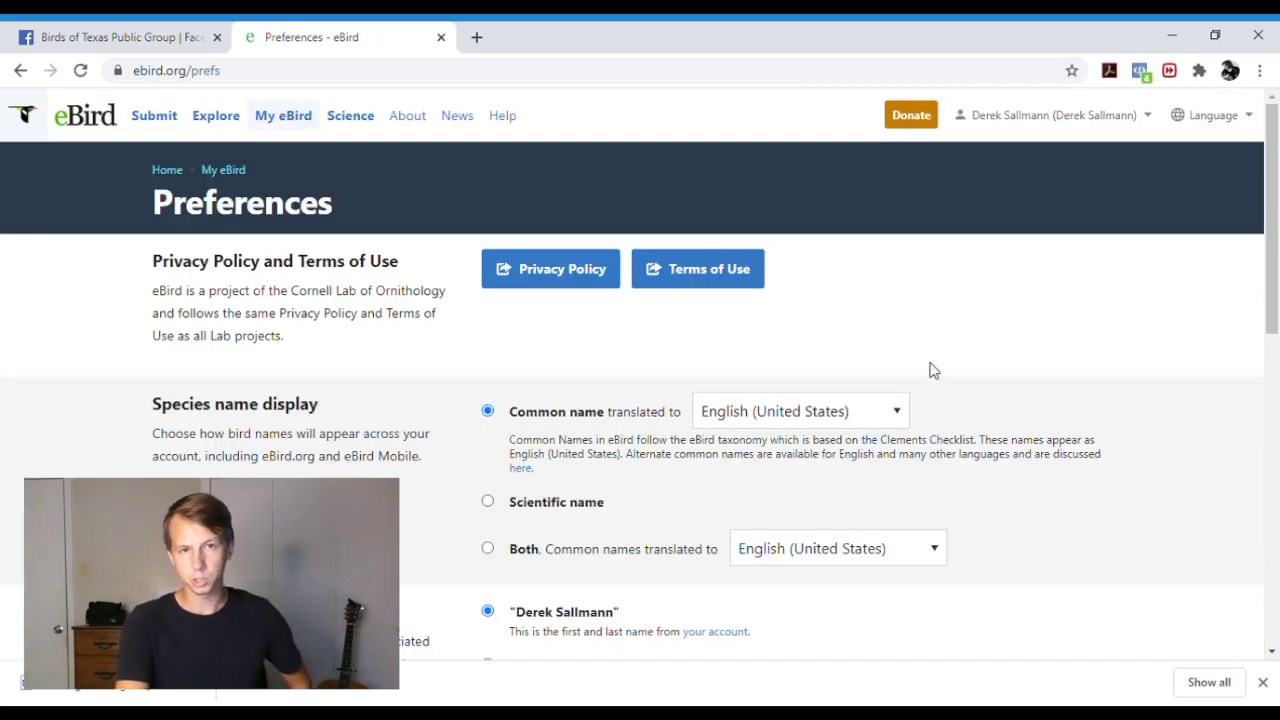
- Try the Anonymous eBirder public name option and review the data privacy settings
scroll(930, 371, down, 2)
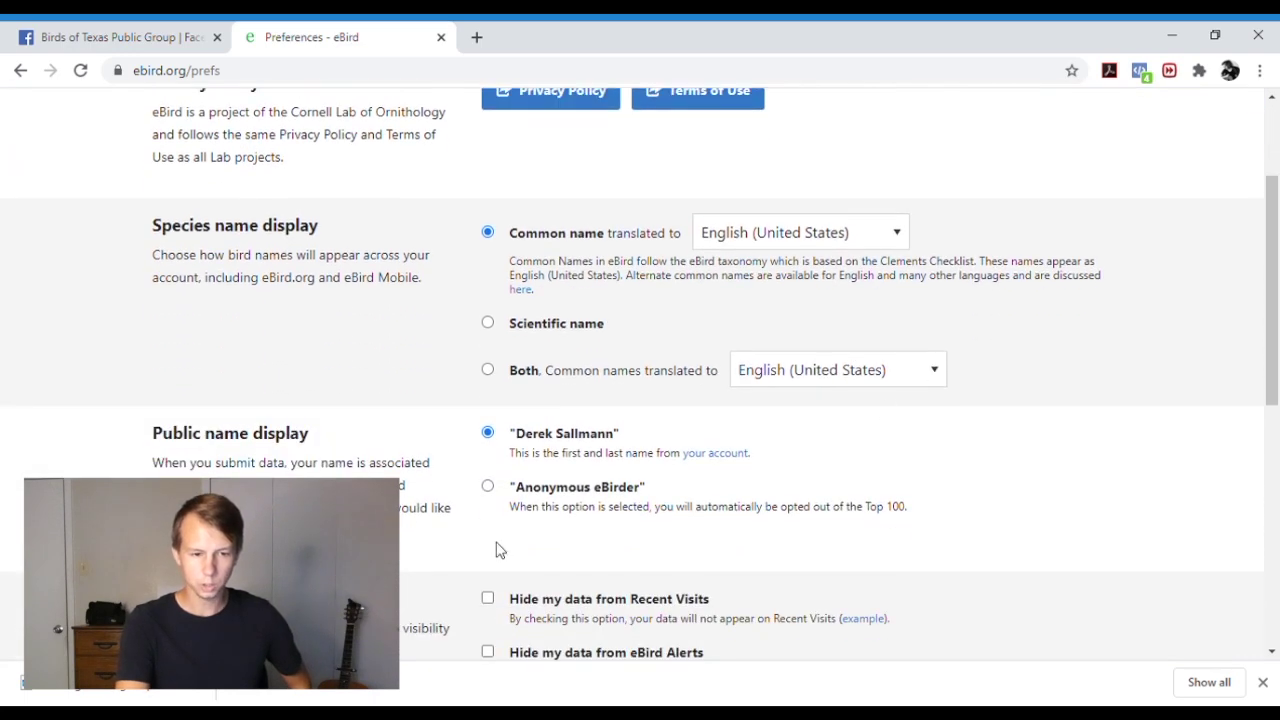
click(488, 488)
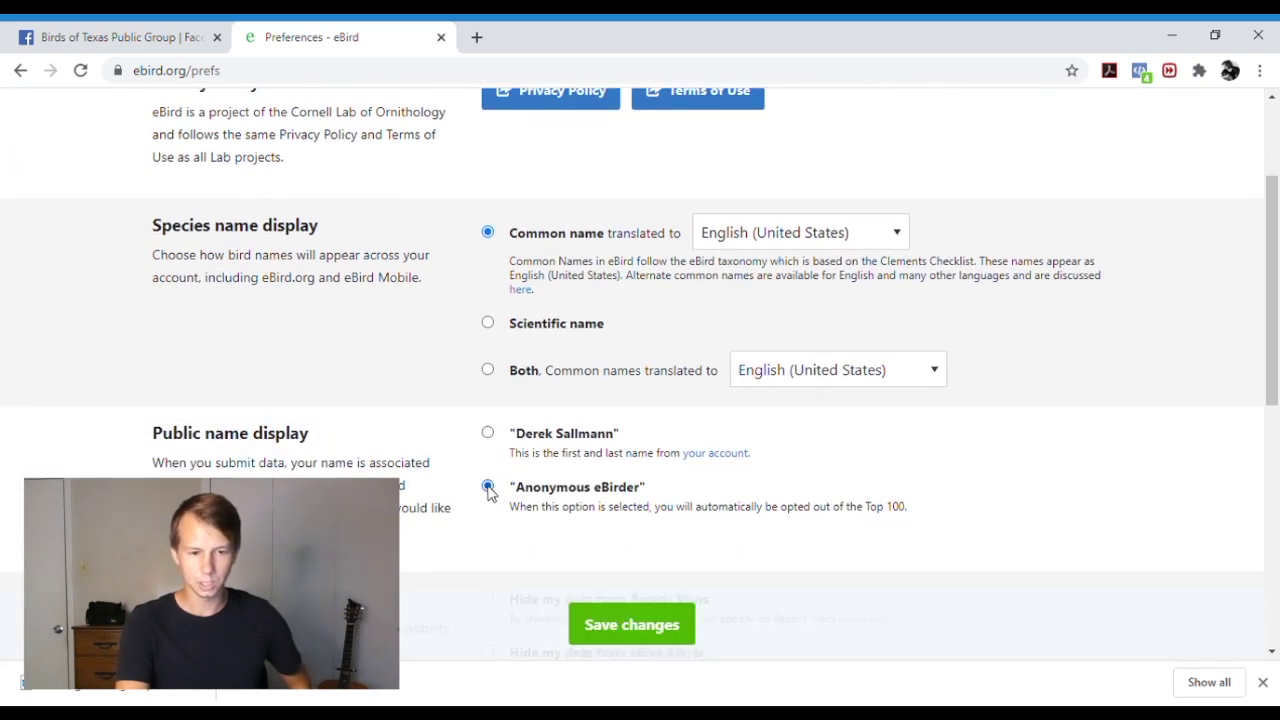
scroll(529, 518, down, 1)
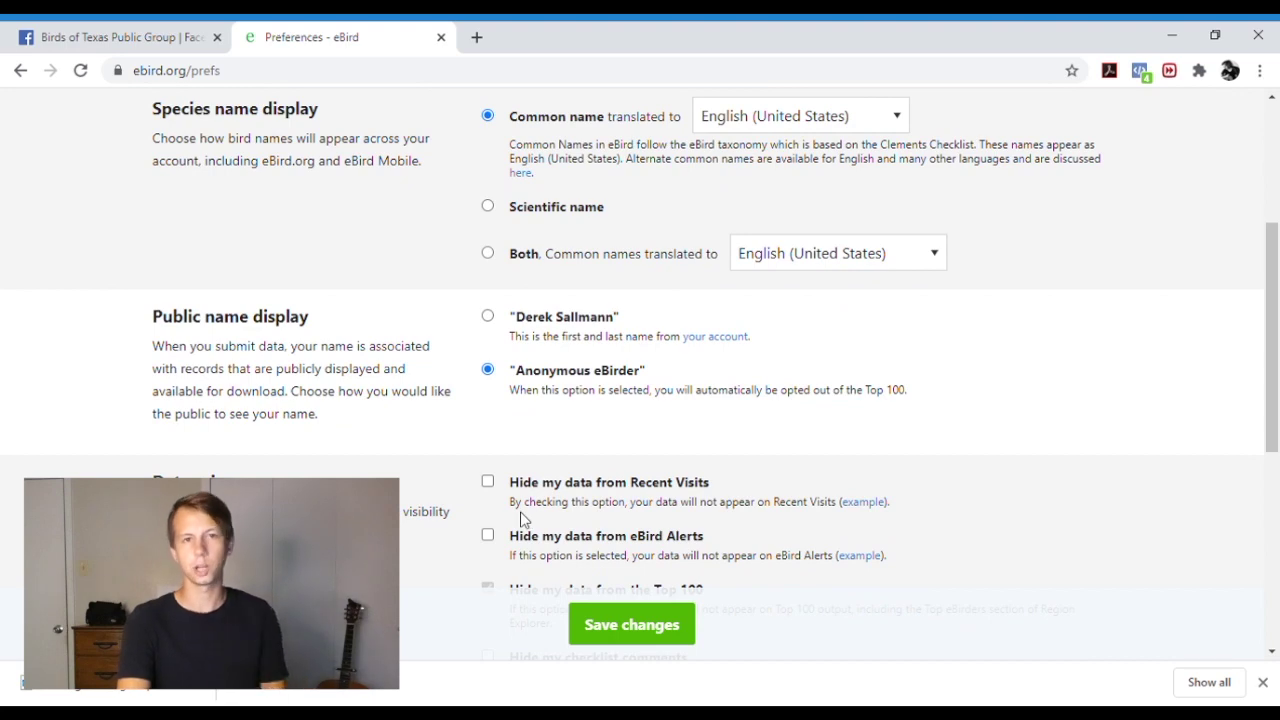
scroll(504, 461, down, 1)
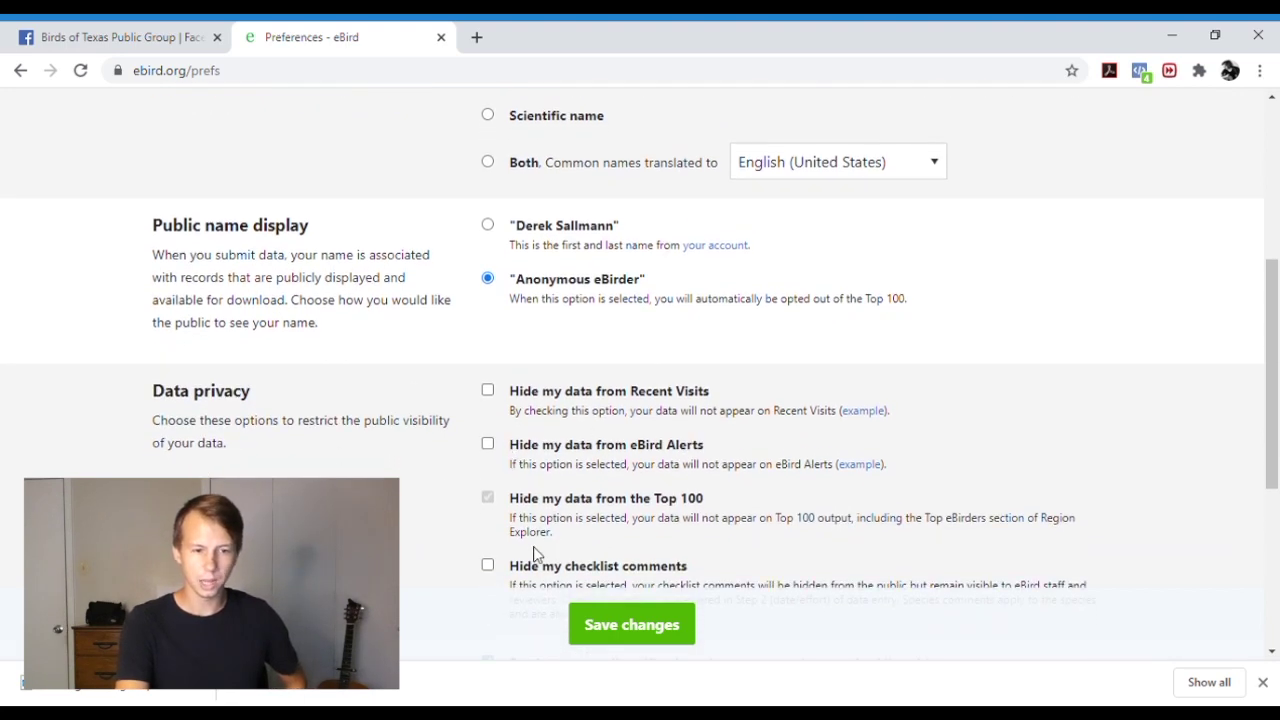
scroll(539, 556, down, 1)
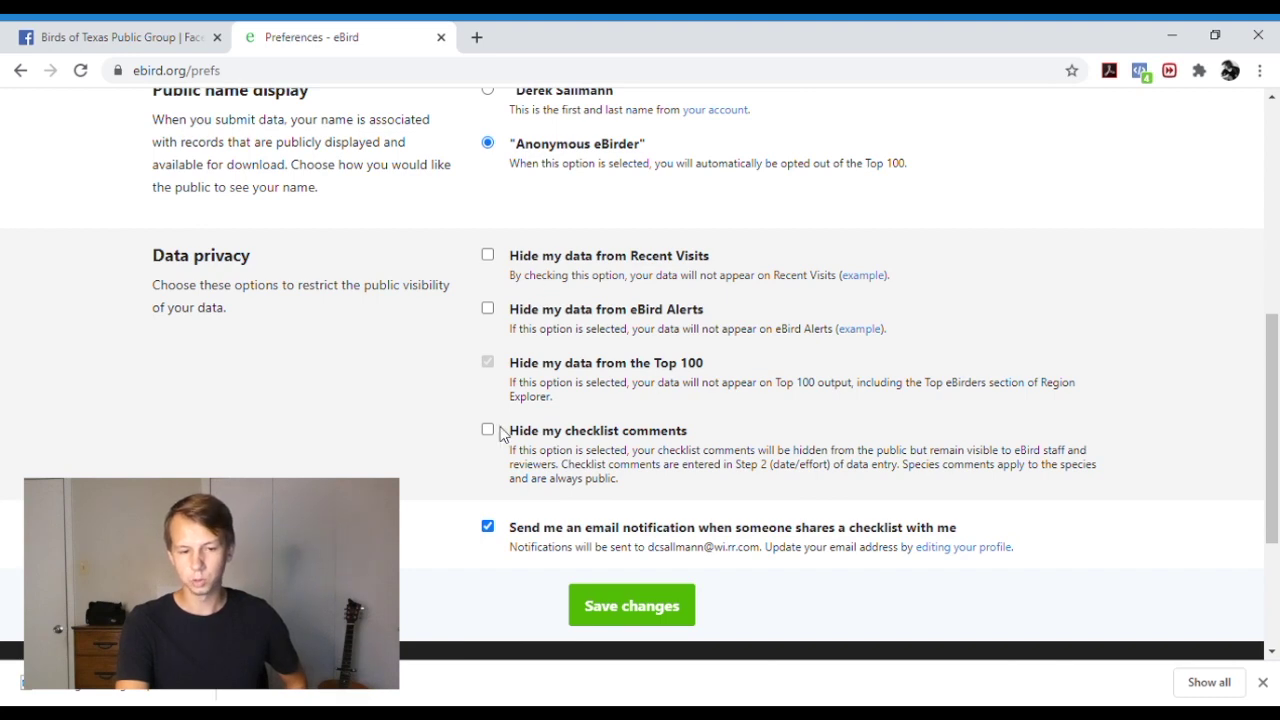
scroll(503, 433, up, 1)
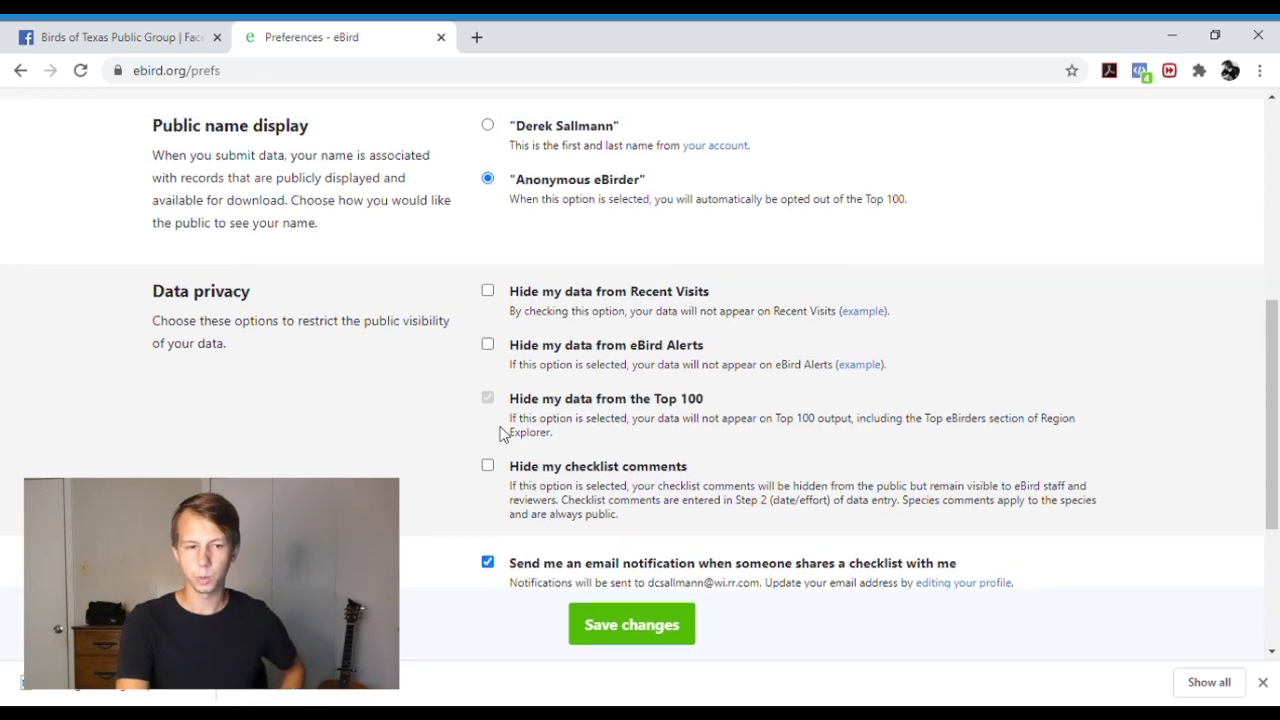
scroll(503, 433, up, 1)
scroll(503, 433, down, 3)
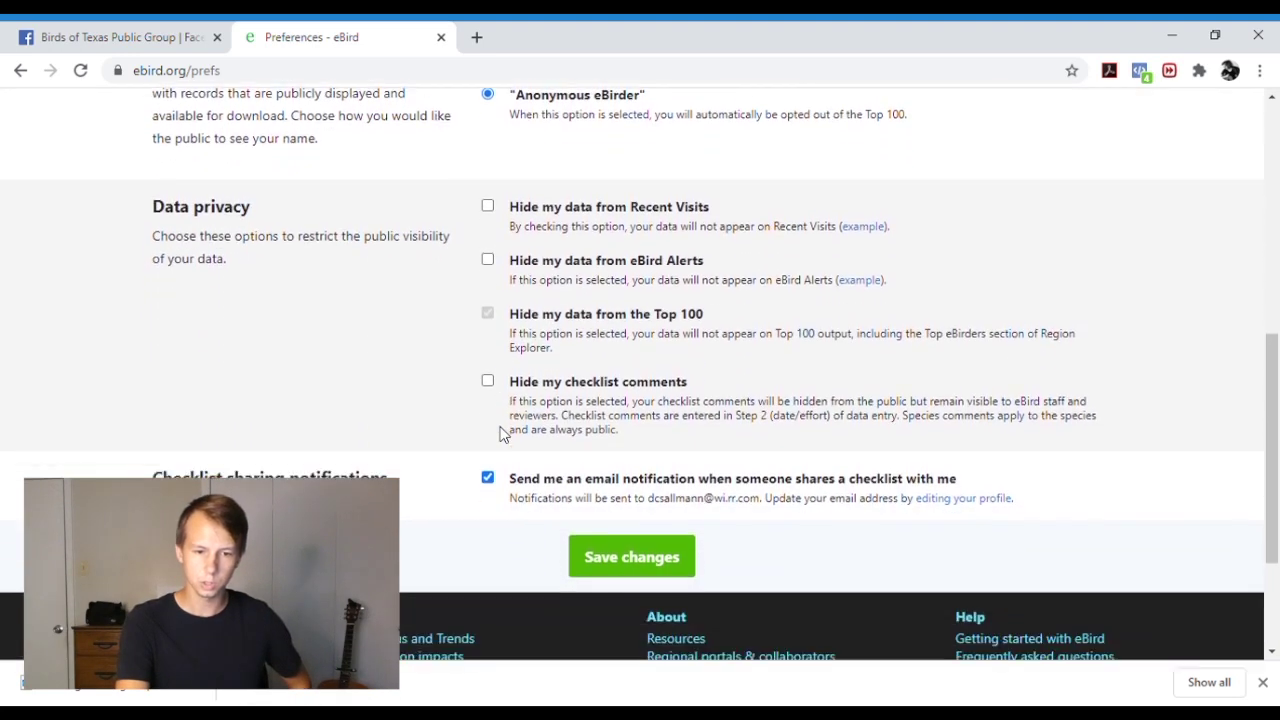
scroll(438, 355, up, 3)
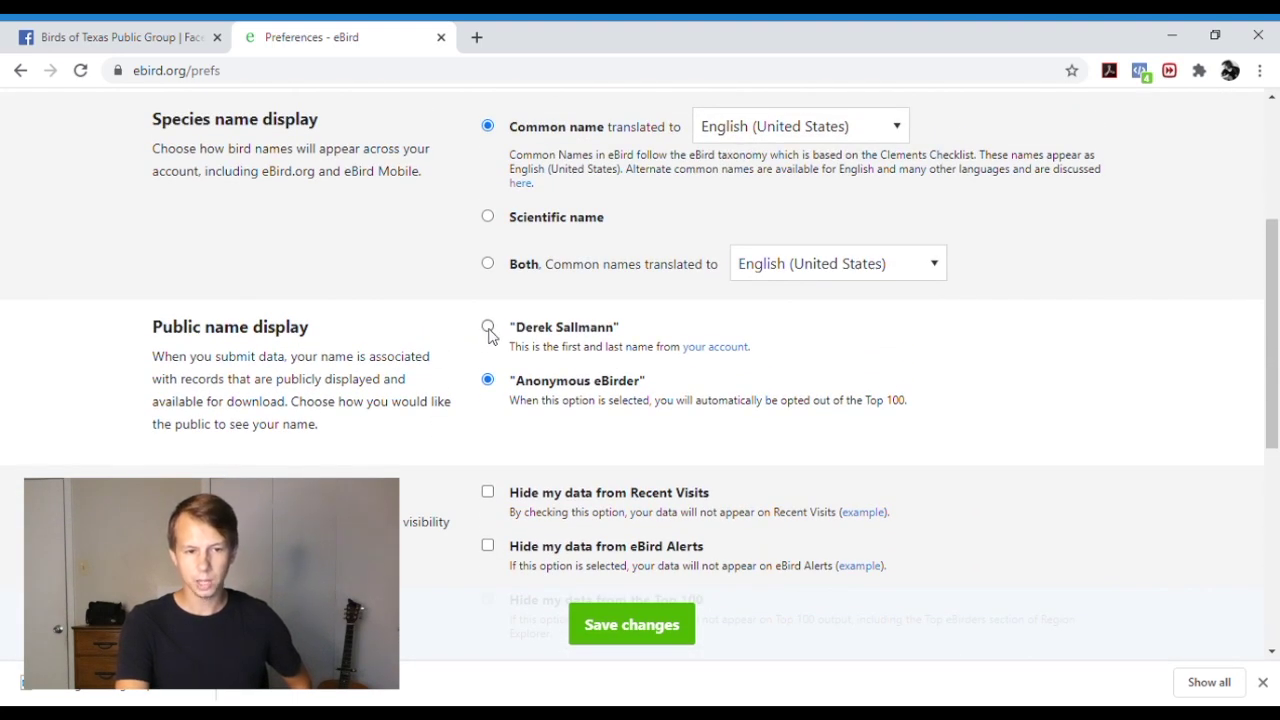
scroll(491, 335, up, 2)
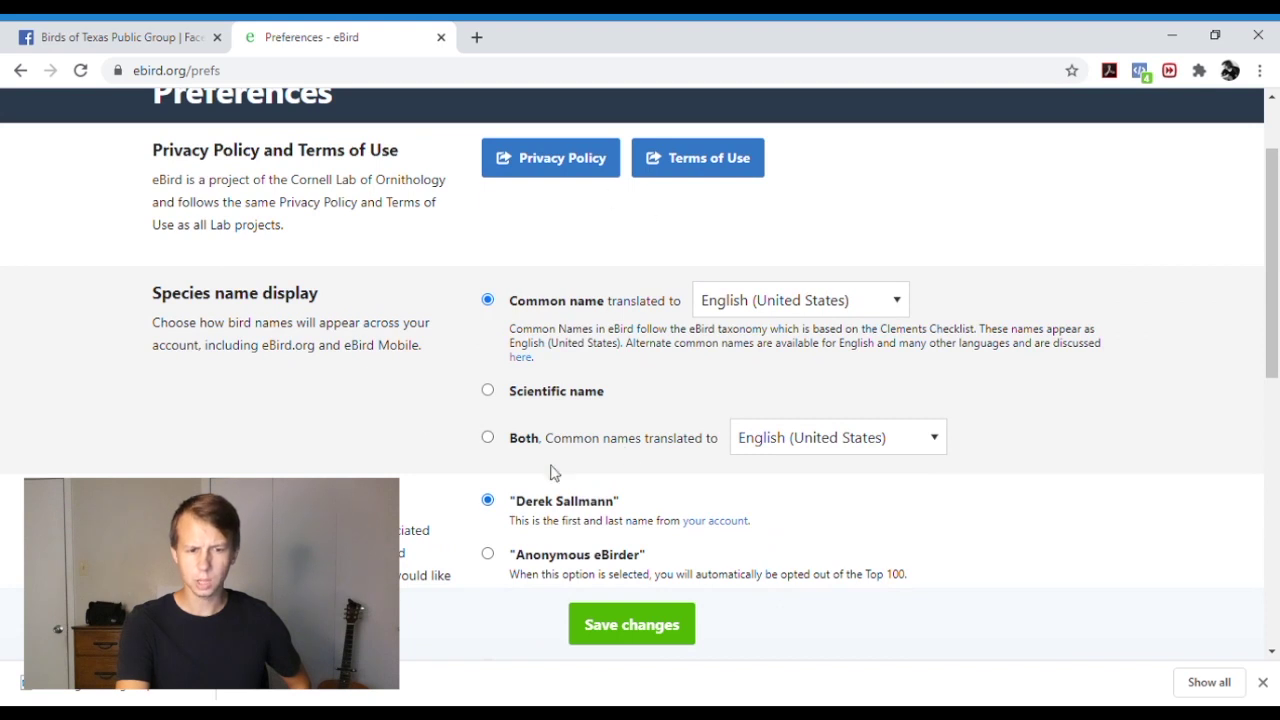
scroll(427, 414, up, 1)
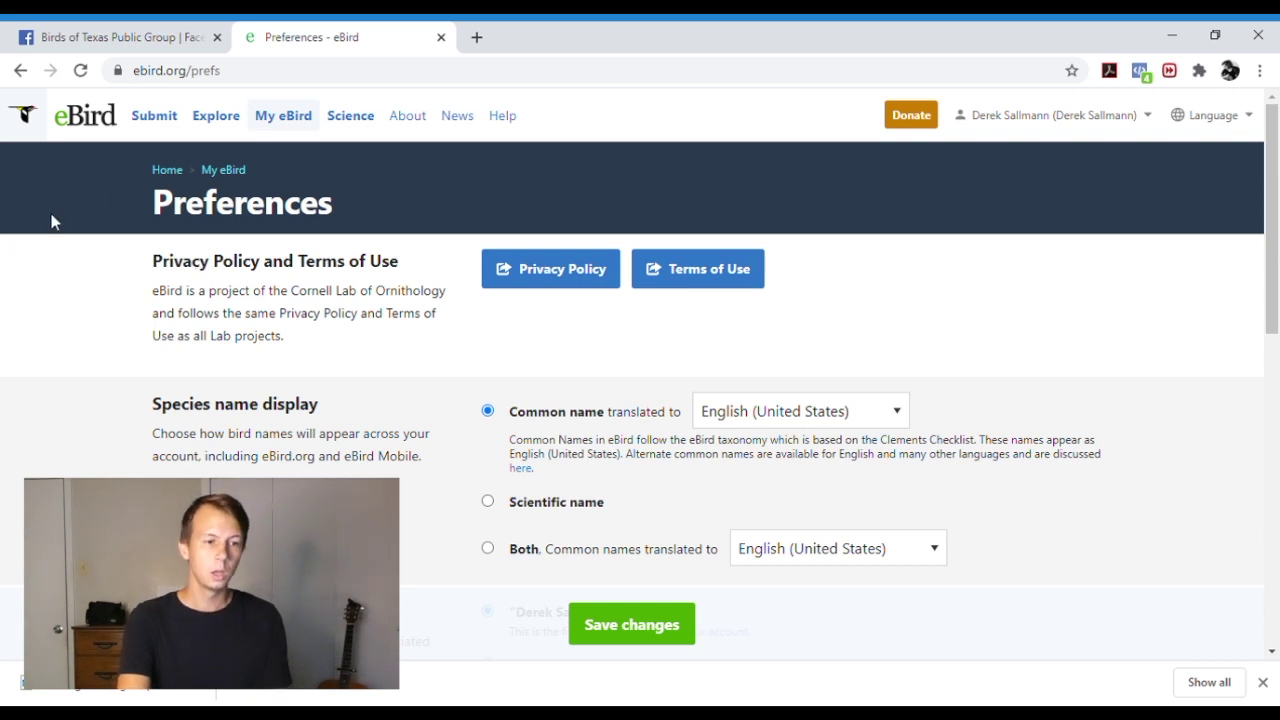
click(157, 124)
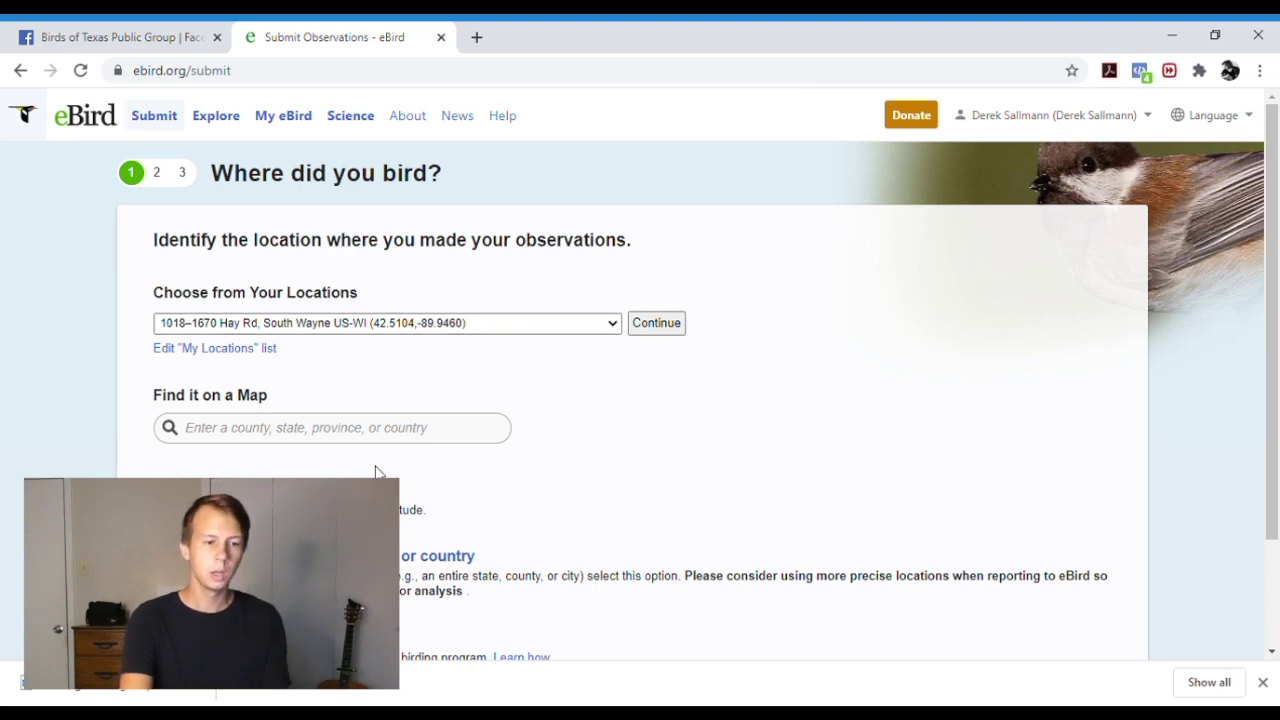
- Search the checklist location map for Wisconsin, United States
click(353, 439)
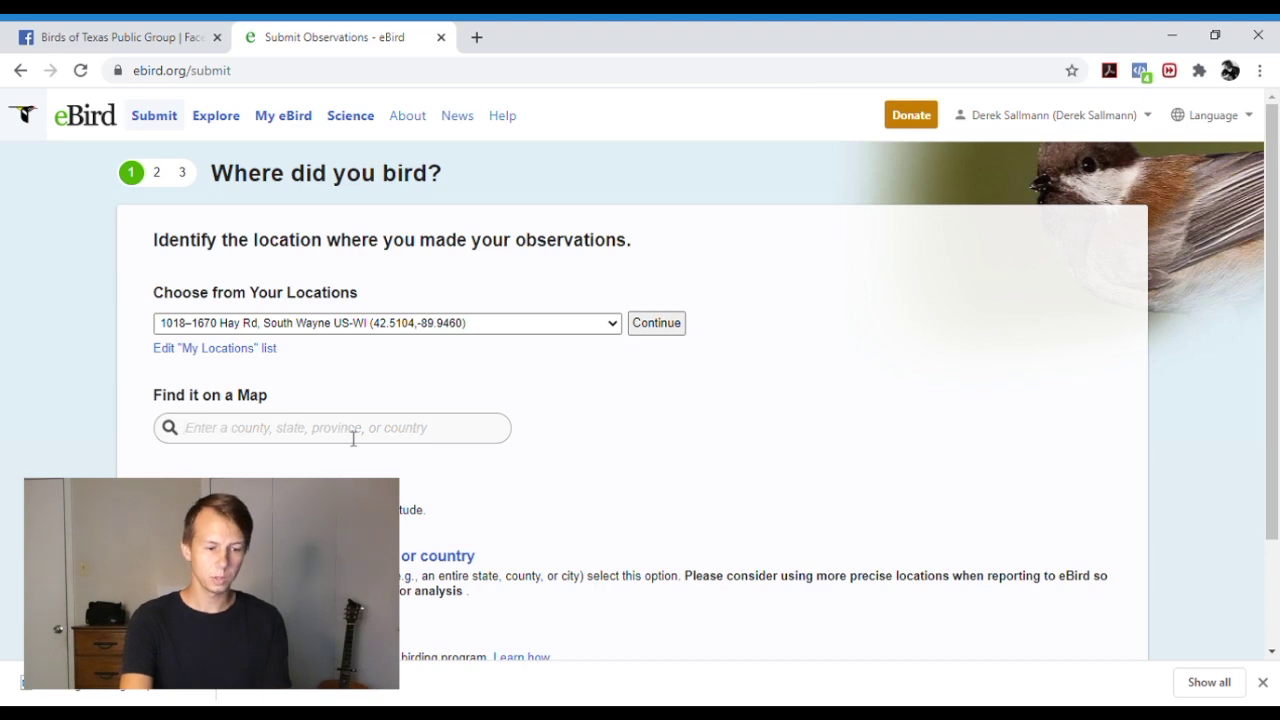
text(Wisconsin)
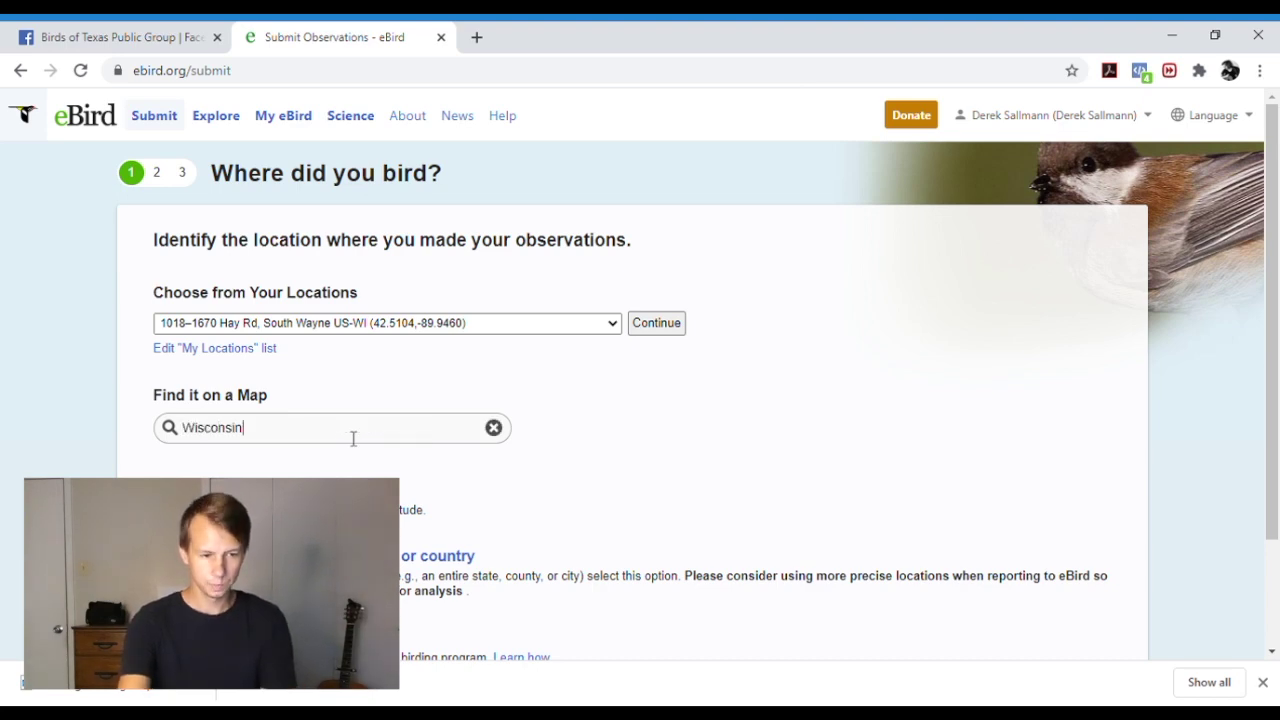
click(346, 471)
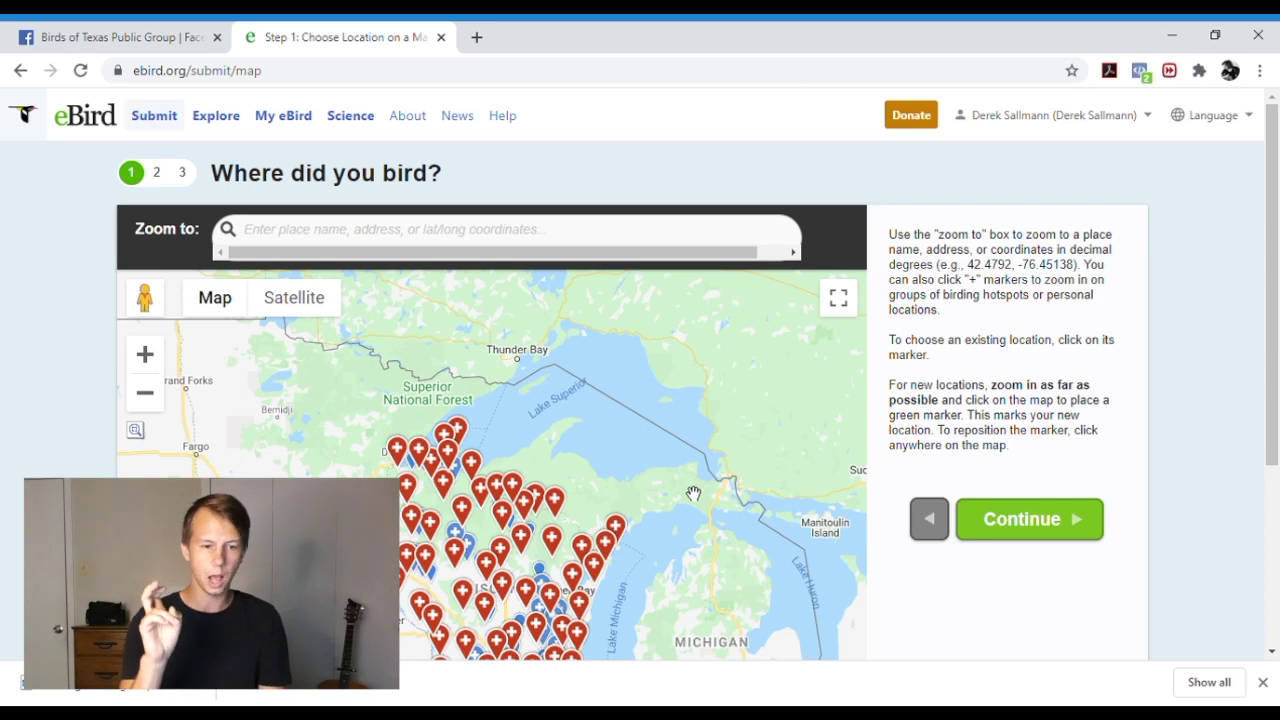
- Zoom the map in toward Kenosha County and the Silver Lake area
drag(693, 493, 676, 337)
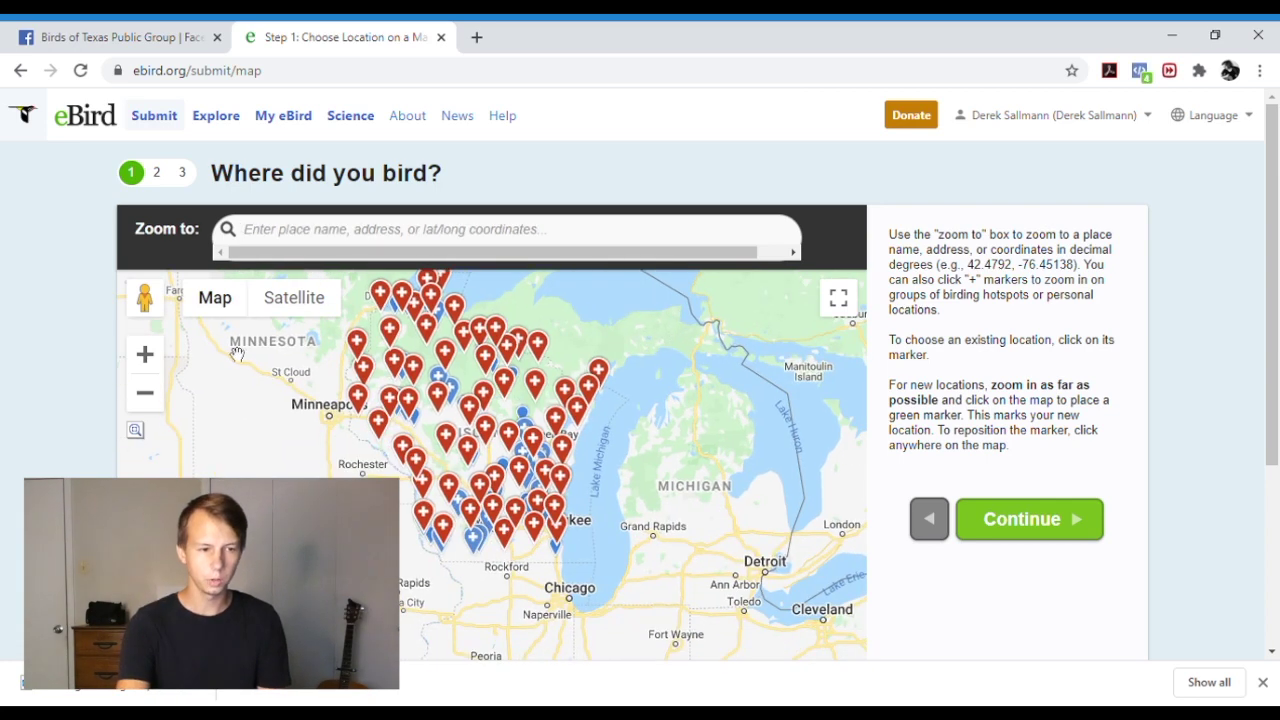
click(158, 354)
click(158, 354)
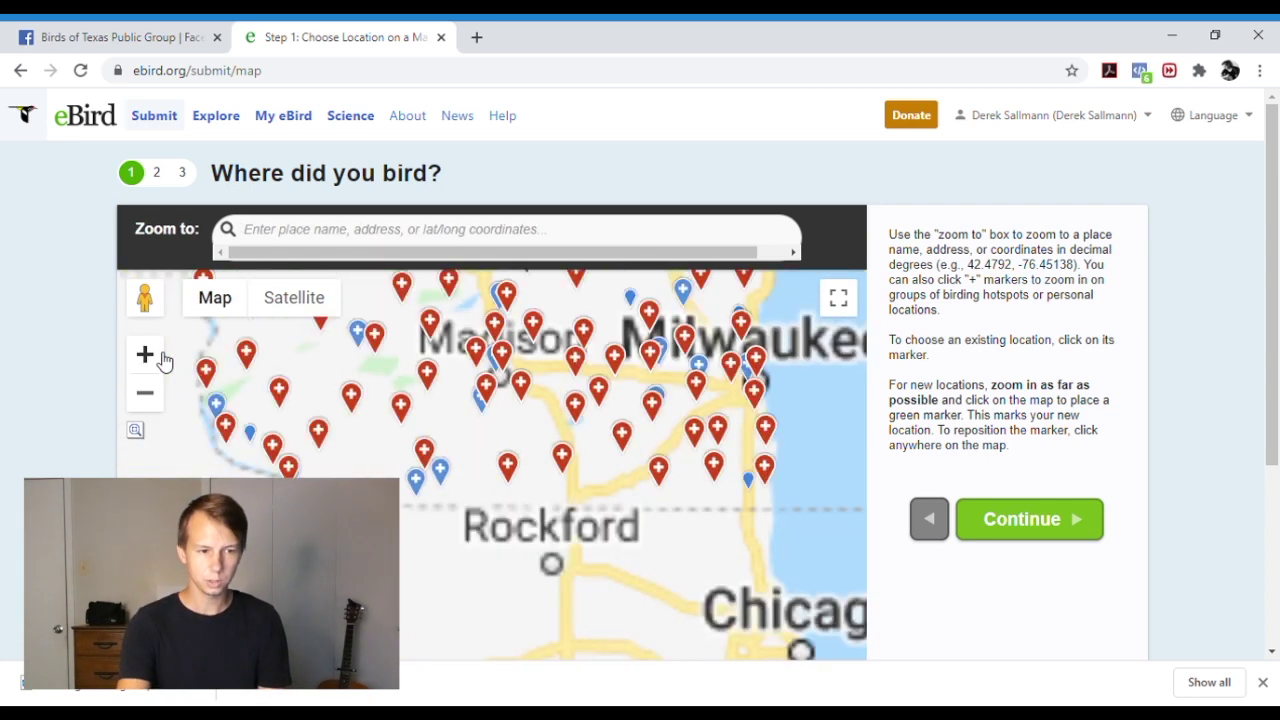
click(145, 354)
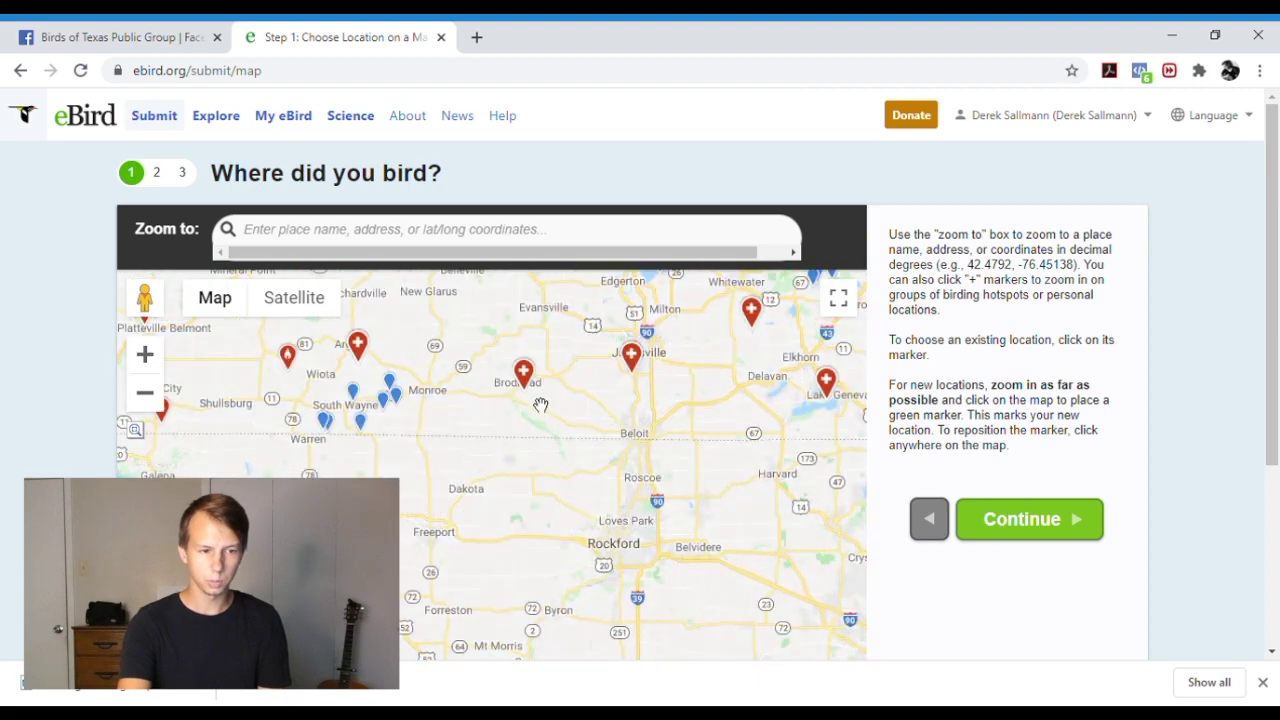
drag(541, 406, 83, 649)
click(145, 354)
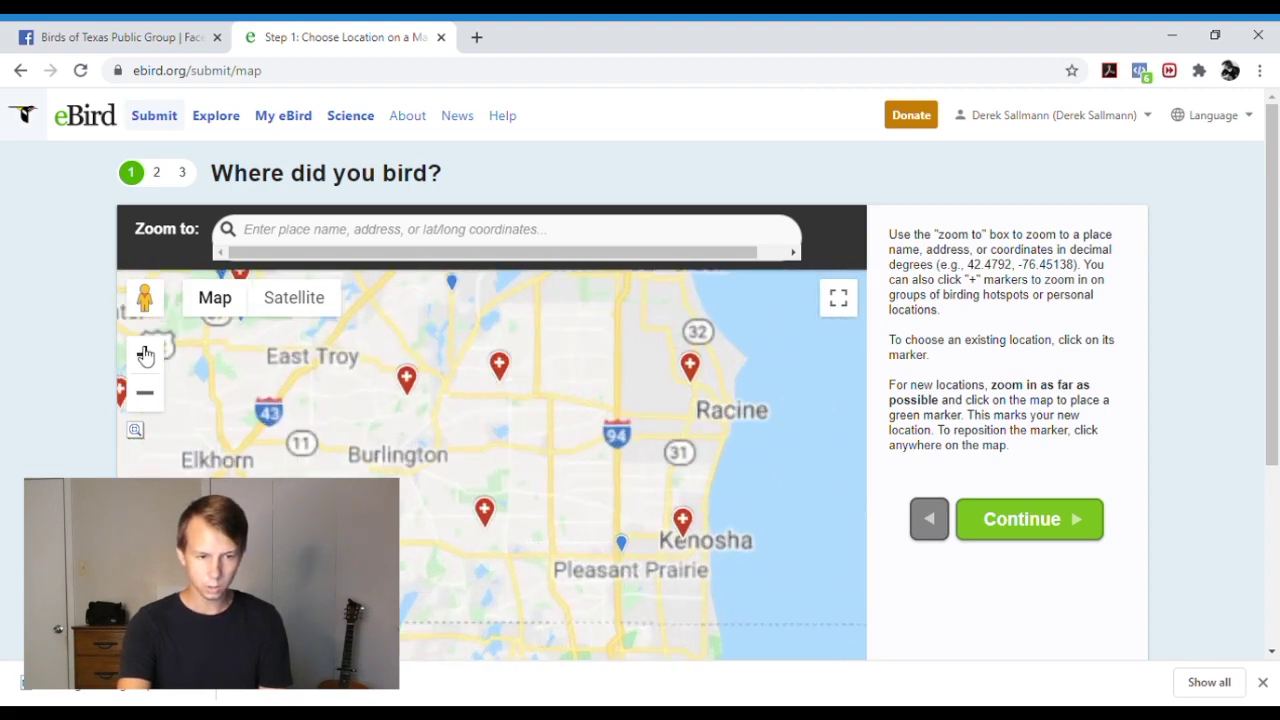
click(145, 354)
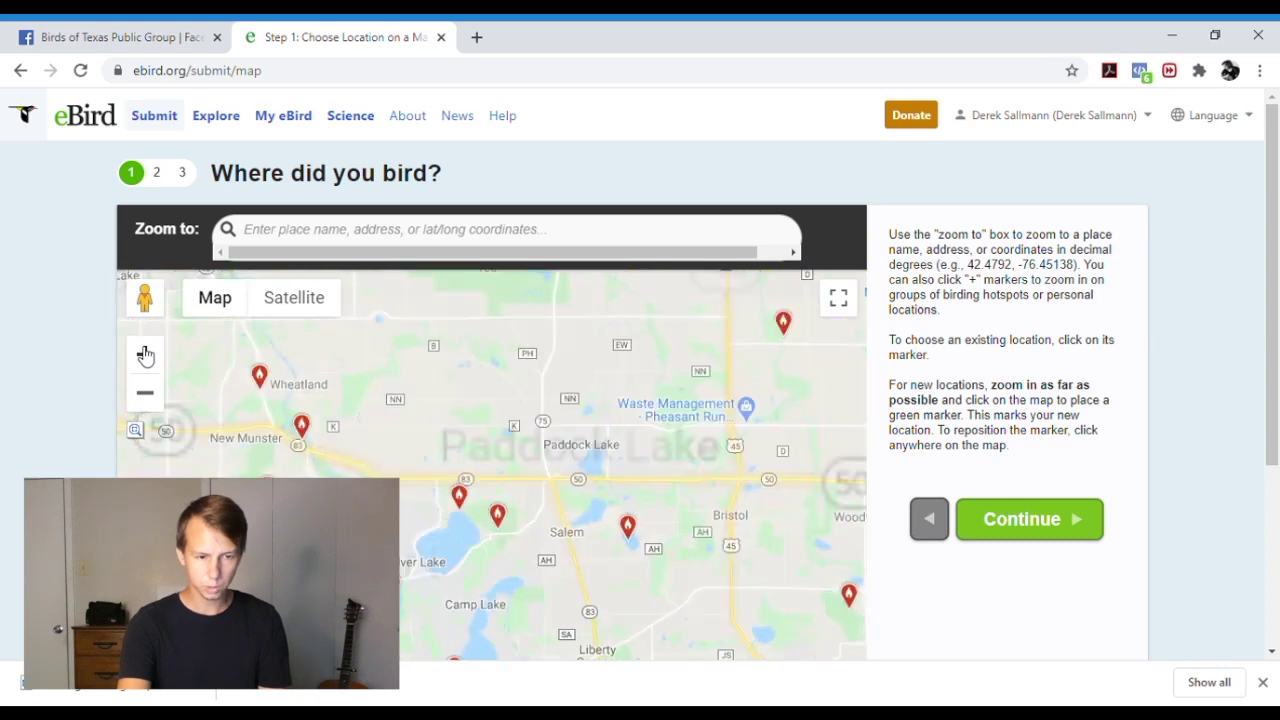
click(145, 354)
click(145, 354)
click(145, 354)
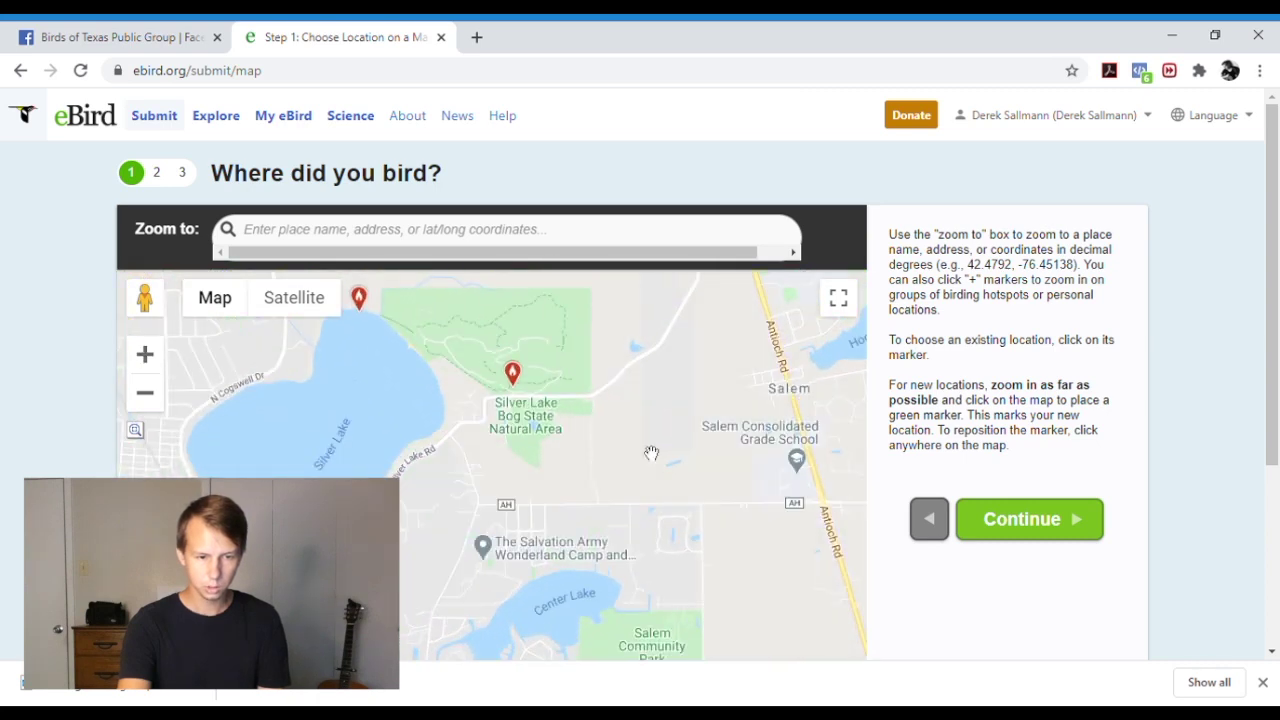
- Zoom out and try the Big Bend Drive and Britton/Burmeister/Olson Rd. Sod Farms hotspots
scroll(594, 431, up, 3)
scroll(603, 469, down, 2)
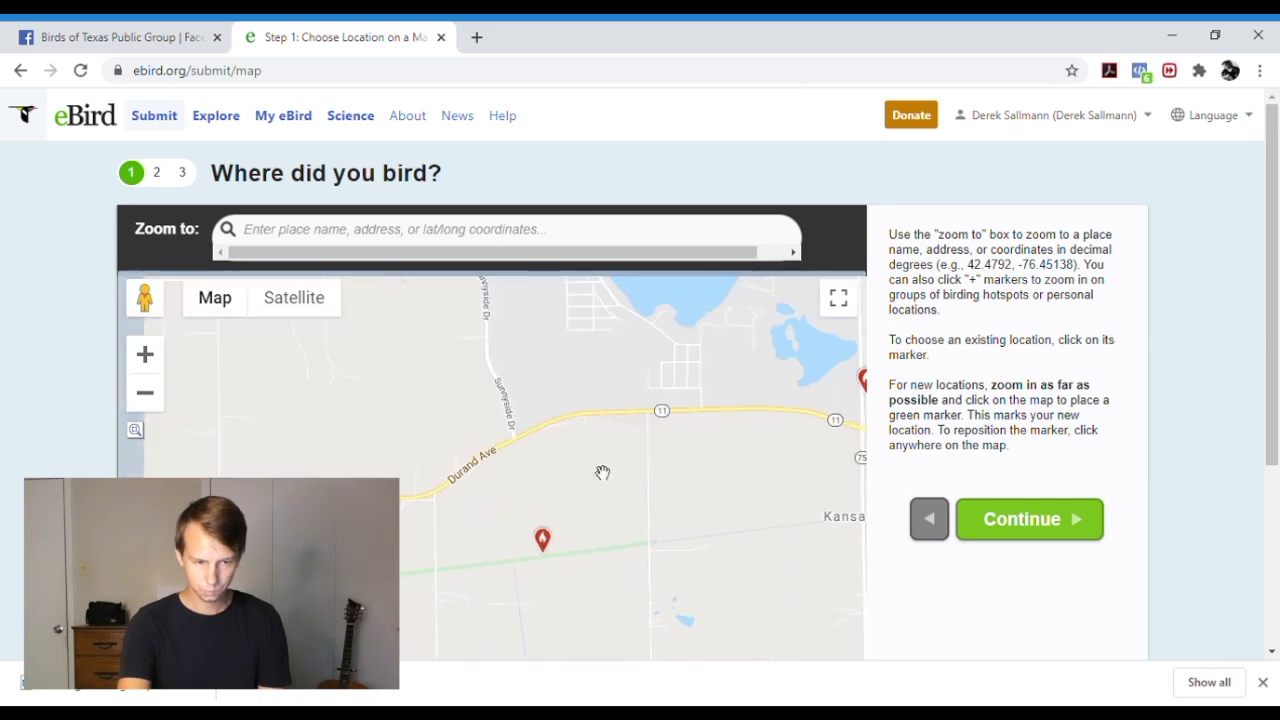
scroll(606, 623, up, 3)
click(145, 393)
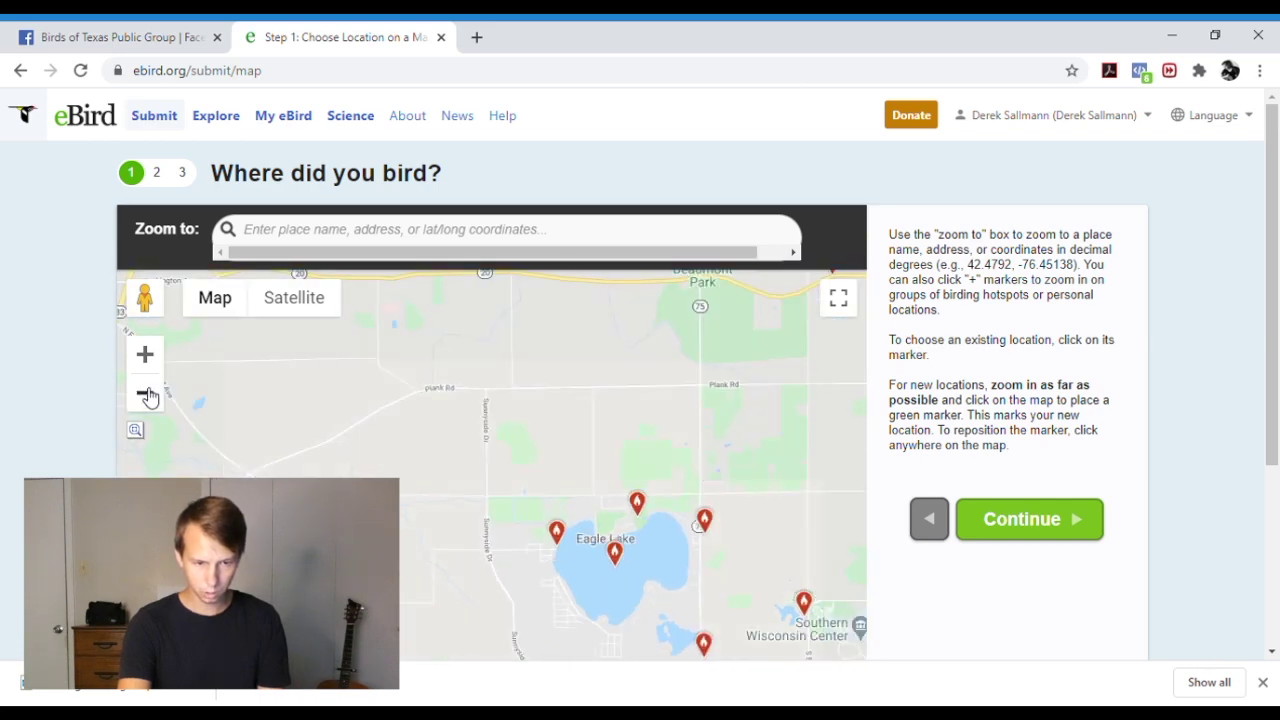
scroll(466, 429, up, 2)
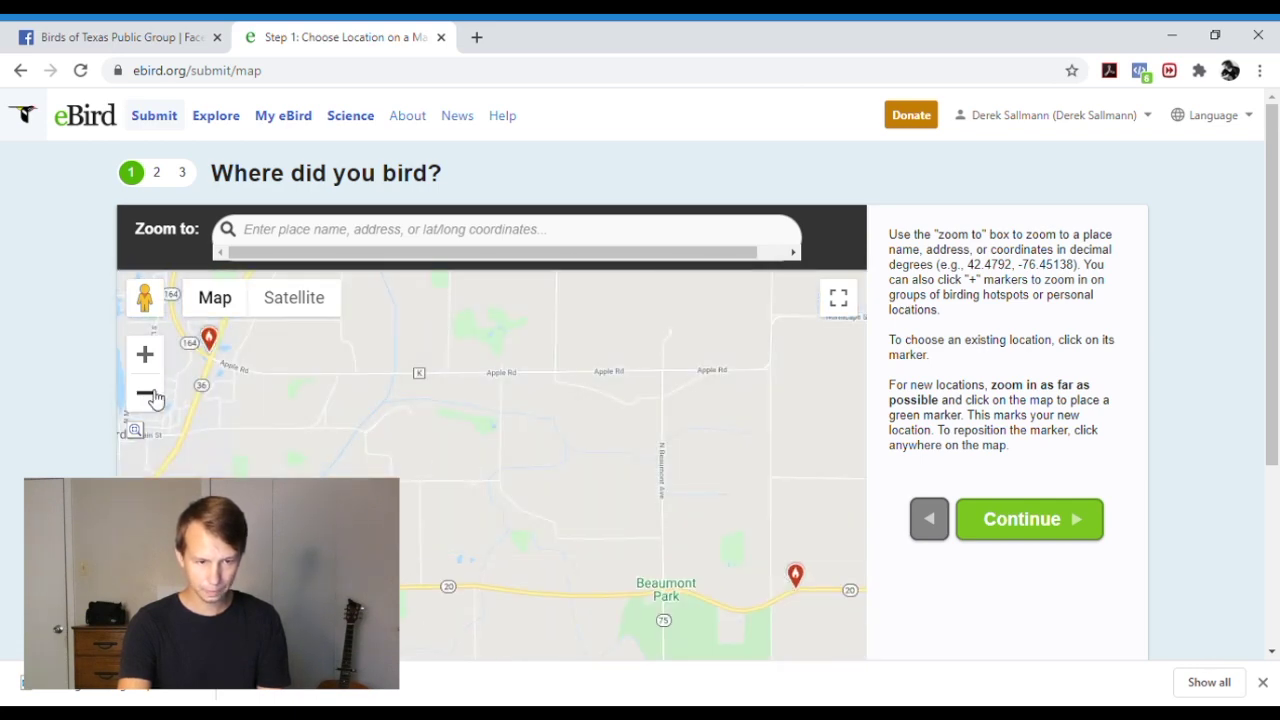
click(145, 393)
click(145, 393)
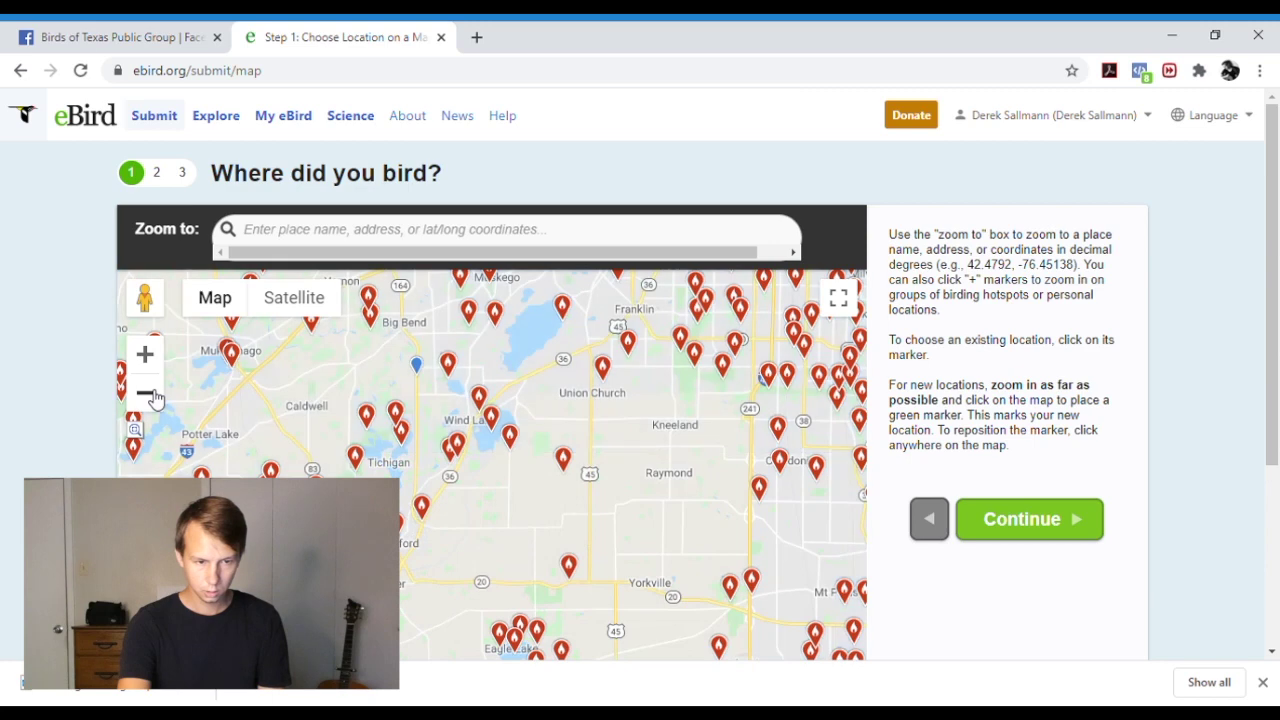
click(418, 367)
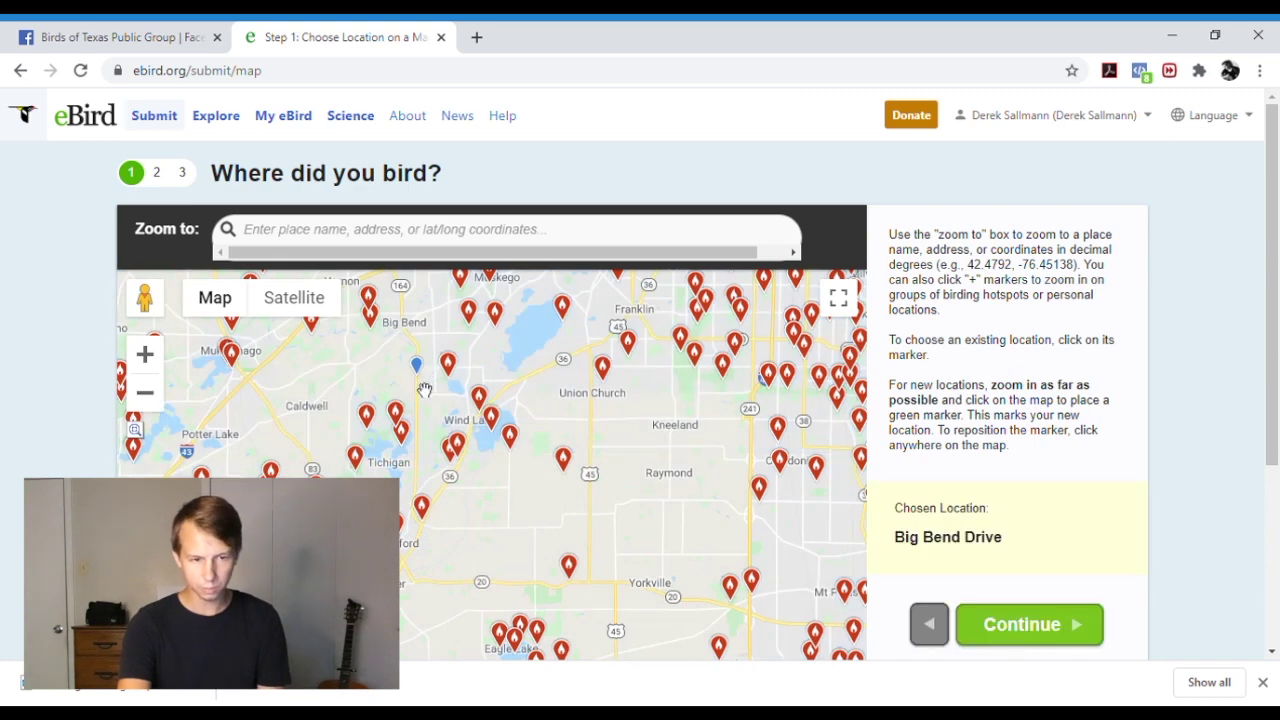
mouse_move(455, 421)
mouse_down()
mouse_move(415, 385)
mouse_move(434, 414)
mouse_up()
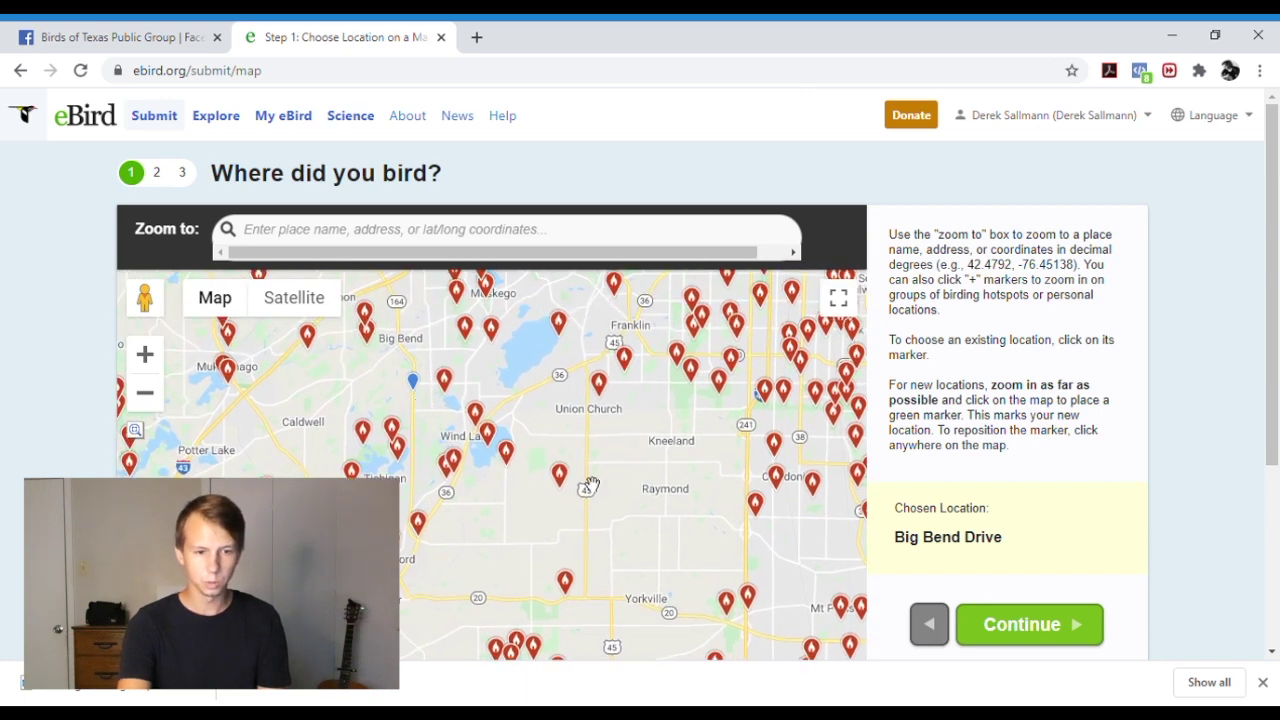
click(560, 476)
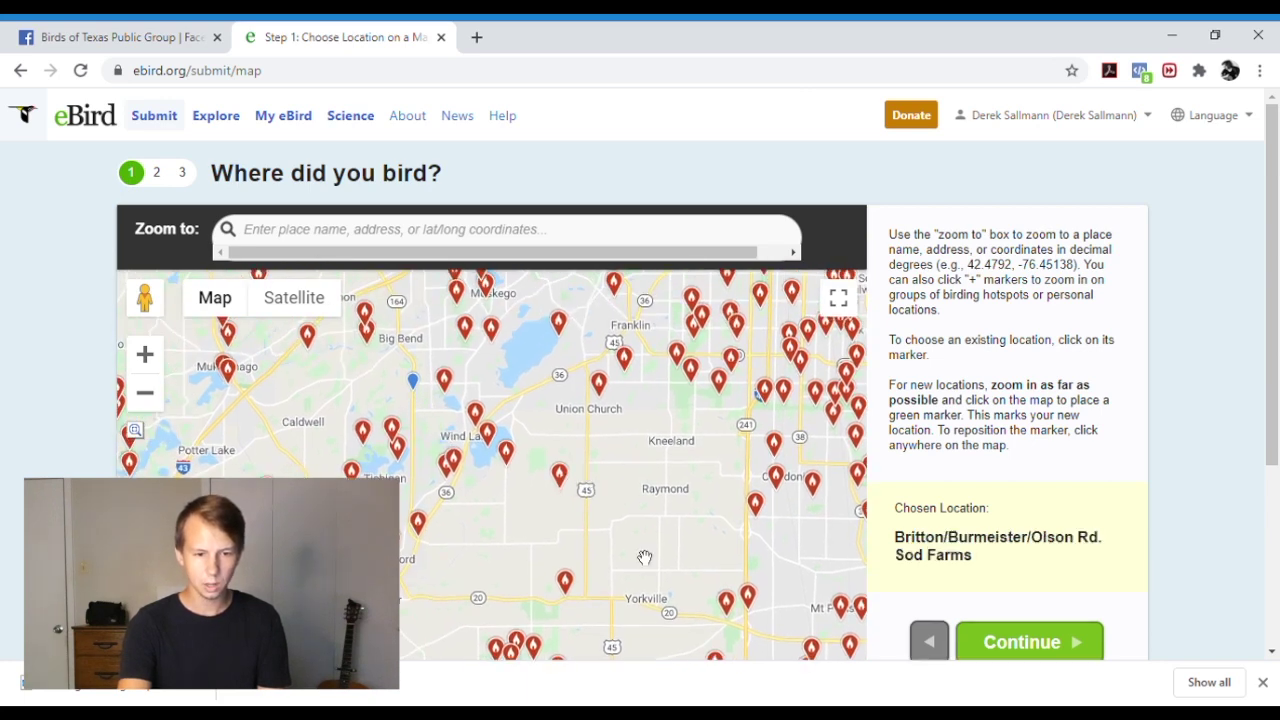
- Pan toward Racine and select the I94/E Frontage Road Pond hotspot
drag(640, 555, 218, 371)
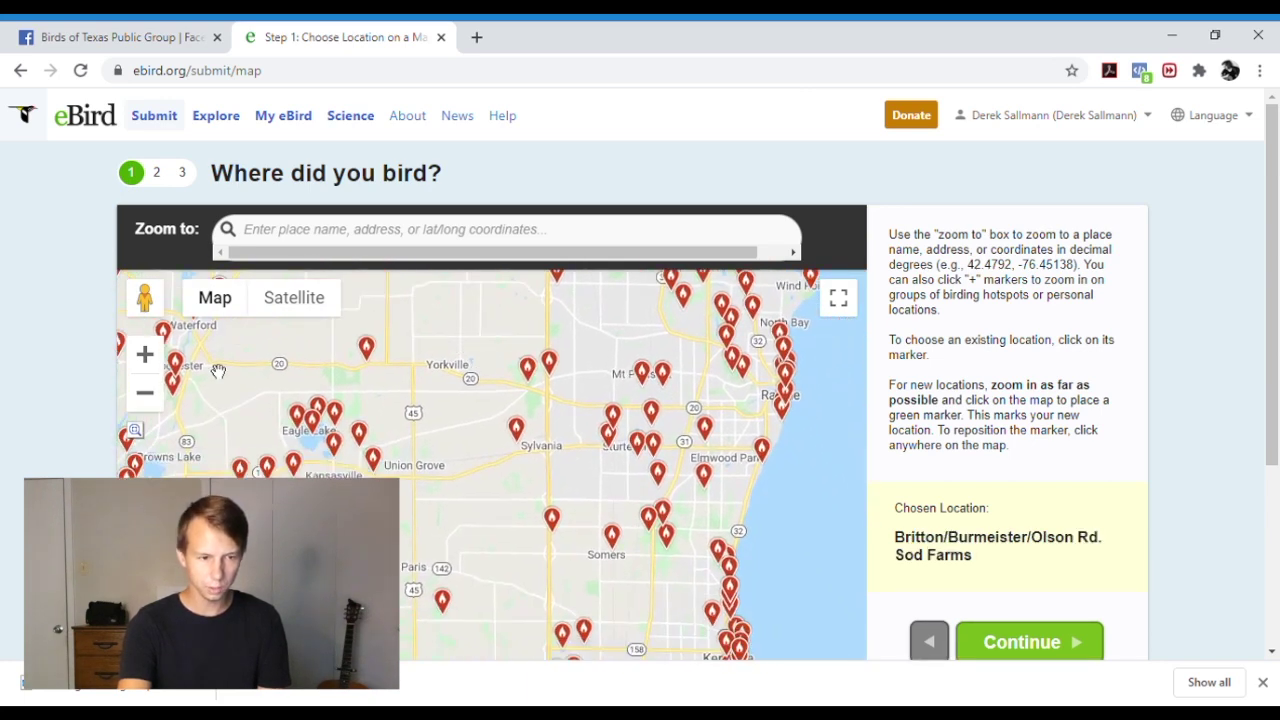
click(157, 358)
click(150, 355)
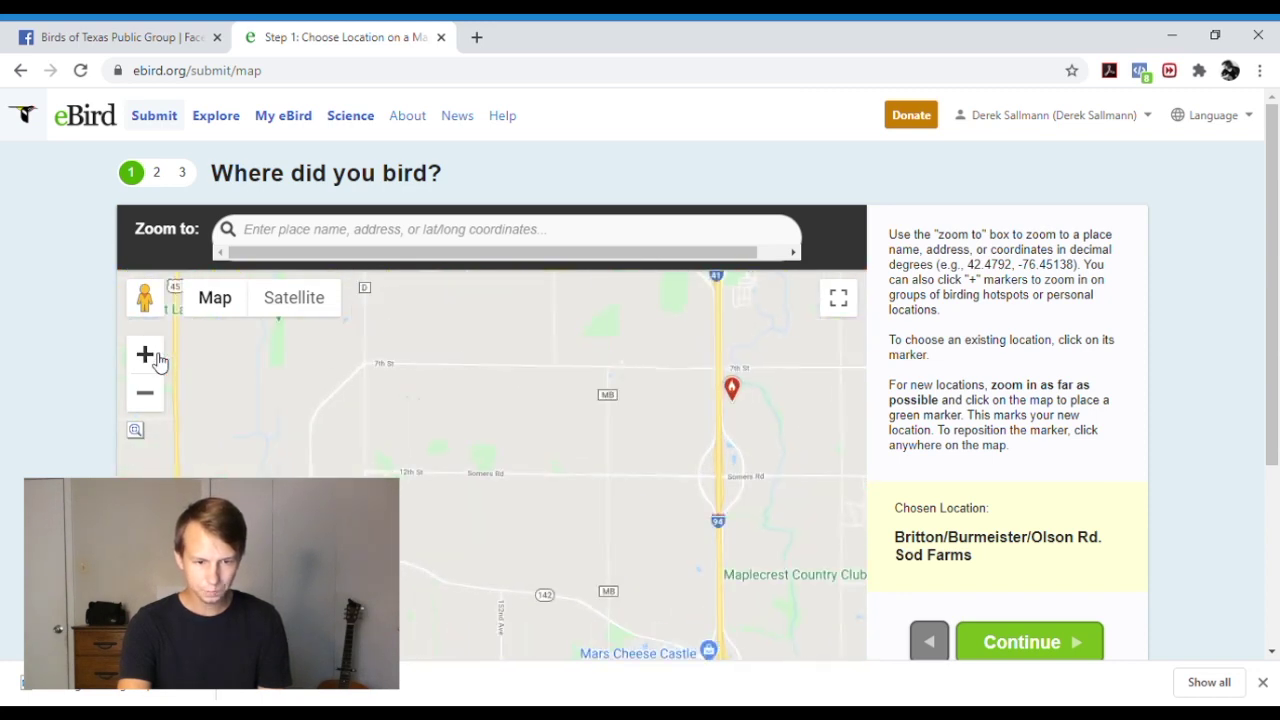
mouse_move(590, 408)
mouse_down()
mouse_move(480, 498)
mouse_move(502, 487)
mouse_up()
click(499, 483)
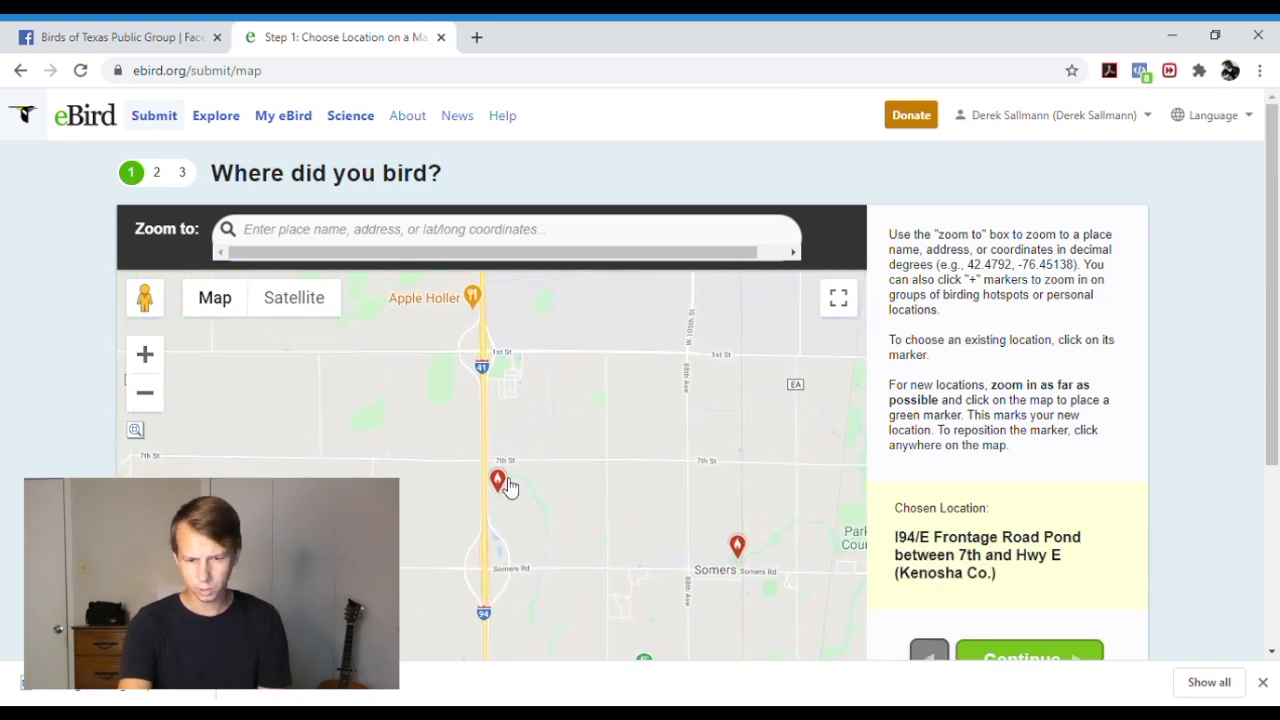
- Continue with I94/E Frontage Road Pond as the checklist location
drag(631, 538, 689, 578)
scroll(873, 596, down, 1)
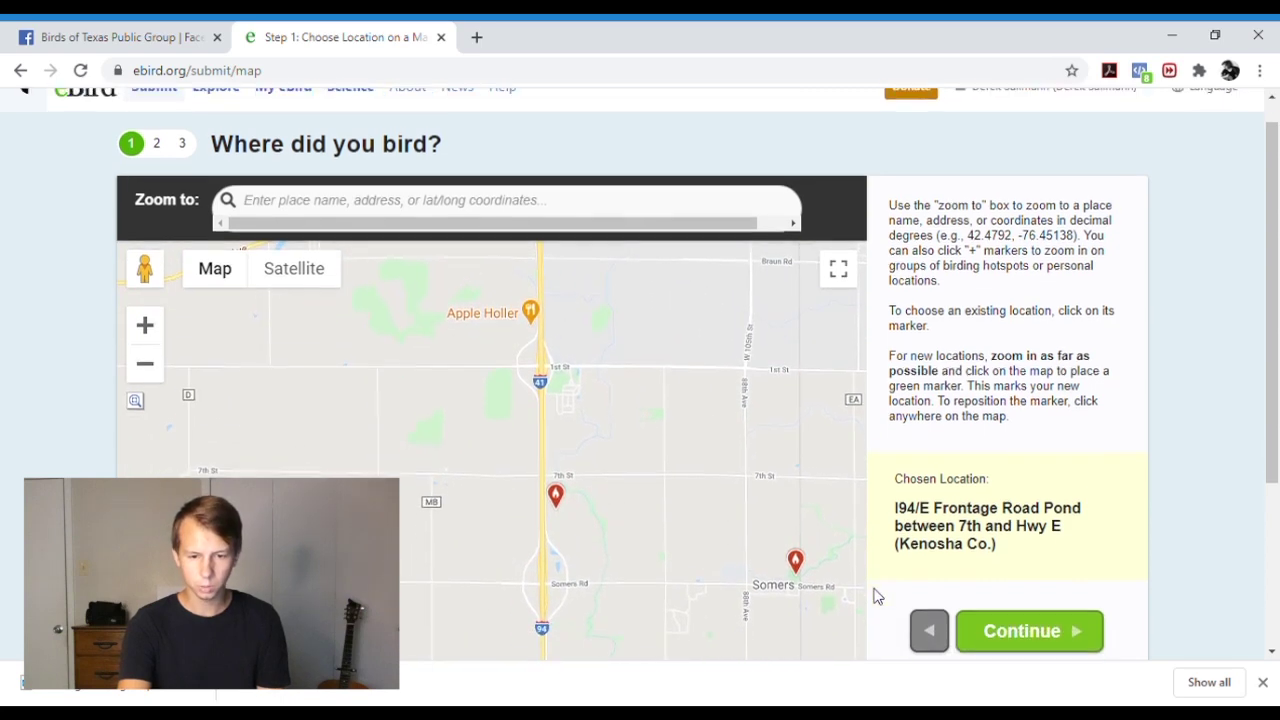
click(995, 606)
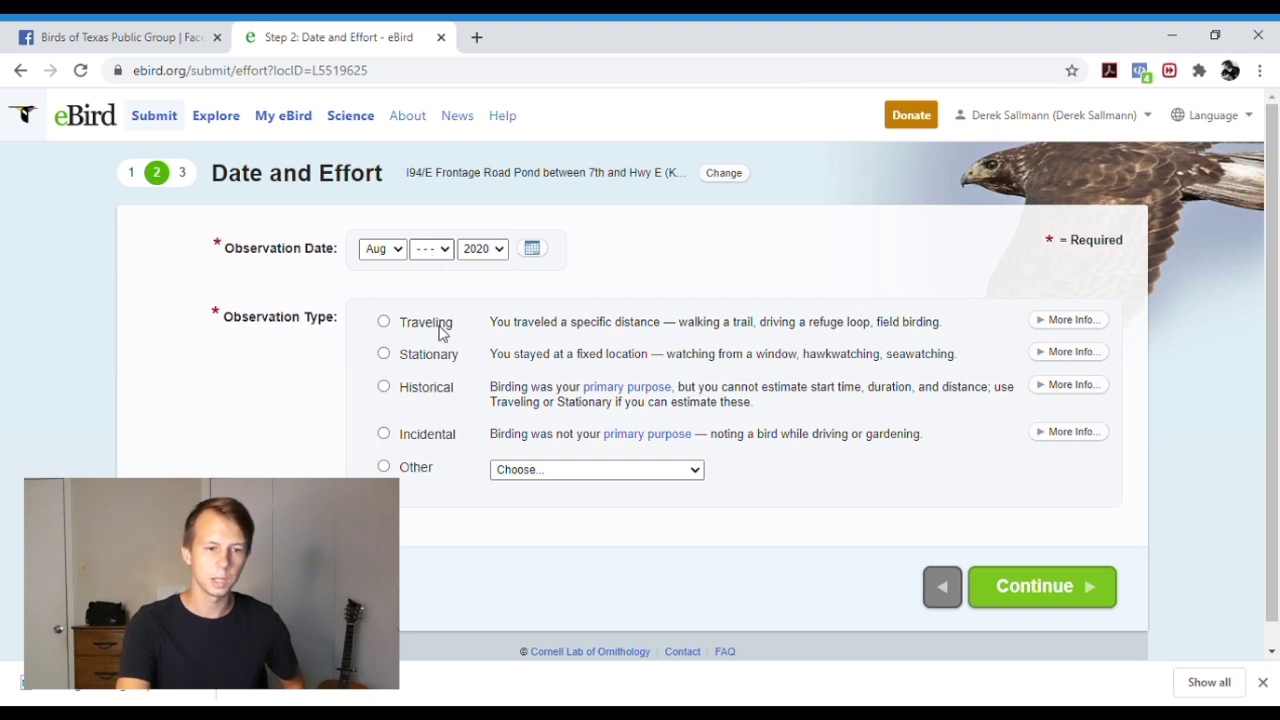
- Set the date to 20 Aug 2020, Traveling protocol, starting 2:00 PM
click(430, 392)
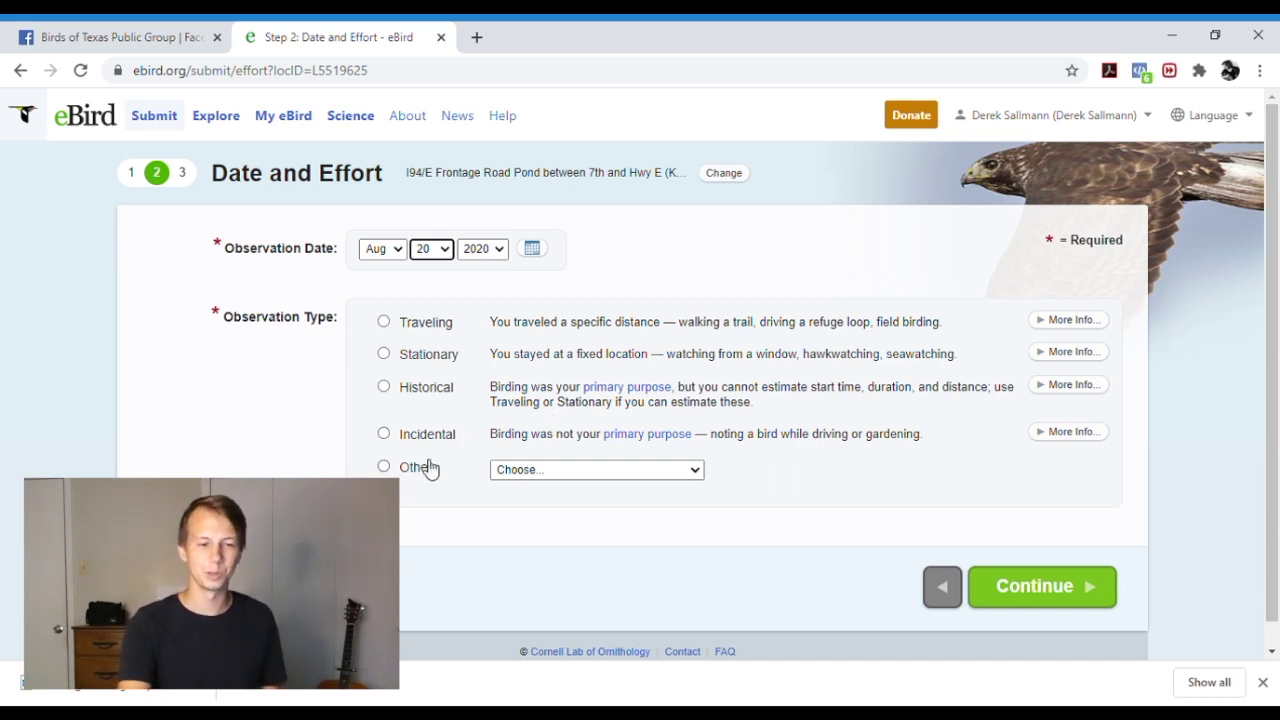
click(385, 325)
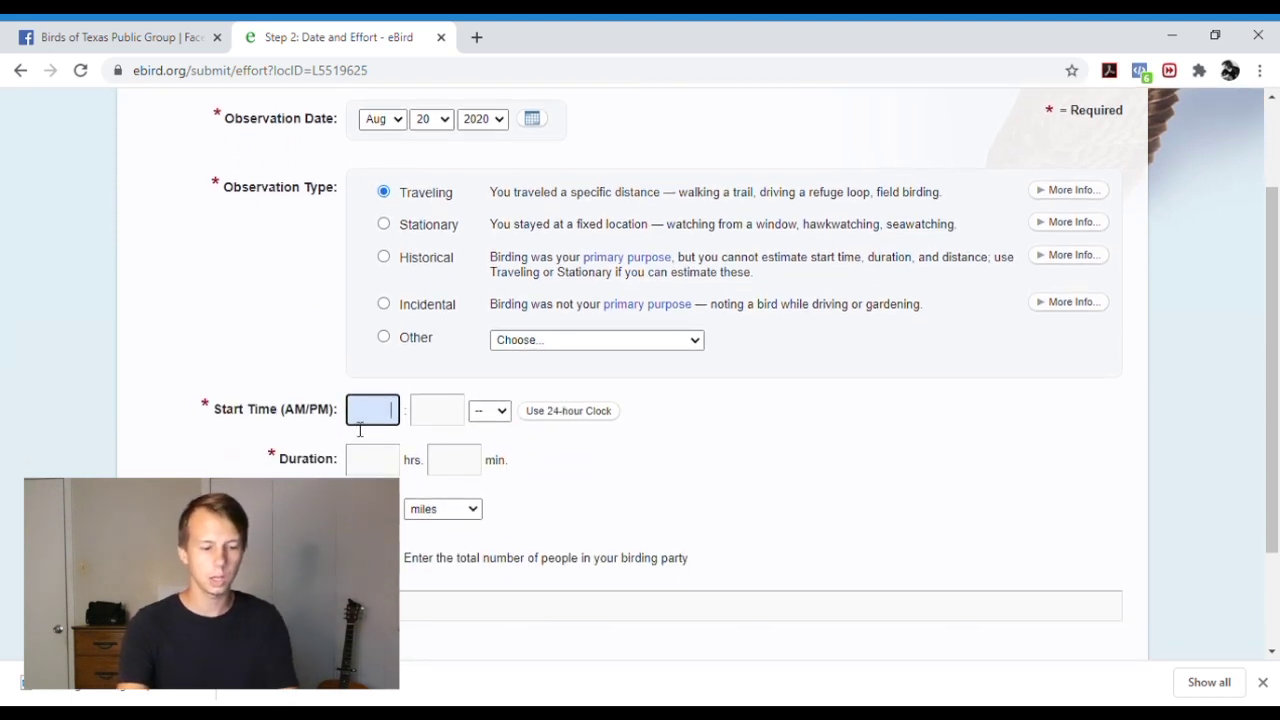
key(Tab)
text(00)
key(Tab)
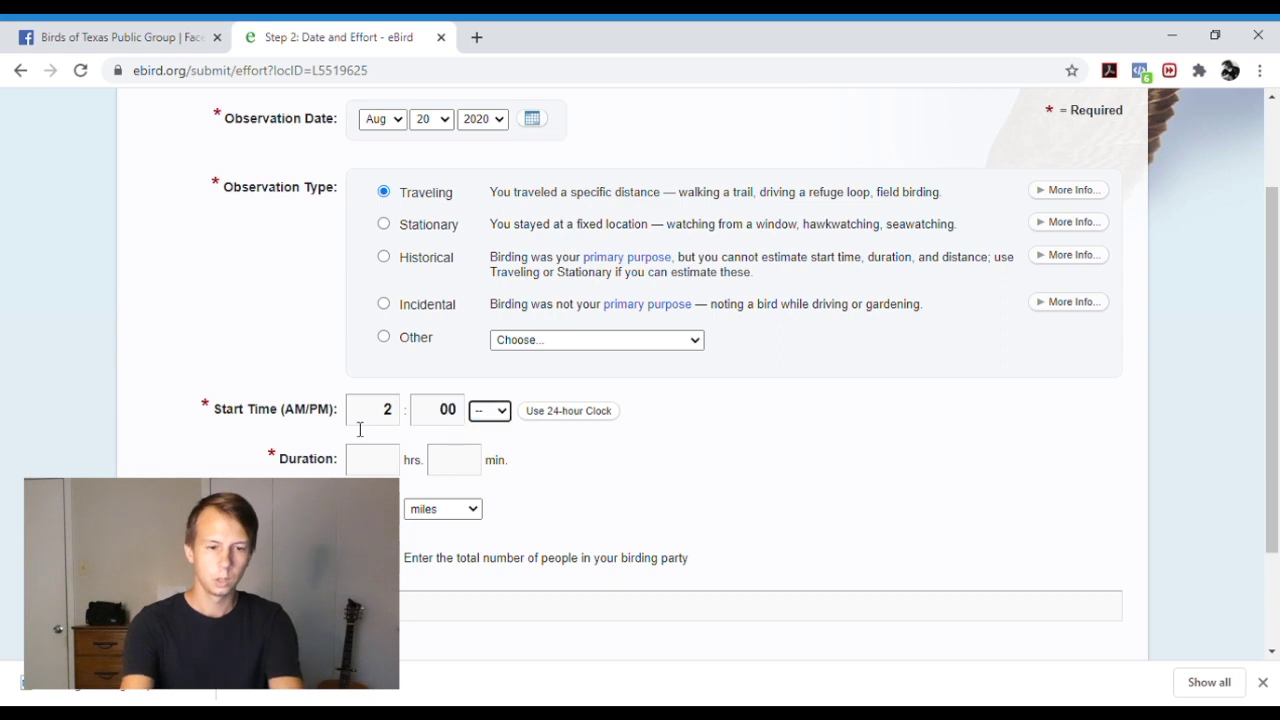
- Enter a 1 hr 30 min duration and 3 mile distance, then continue to species
click(390, 465)
text(1)
key(Tab)
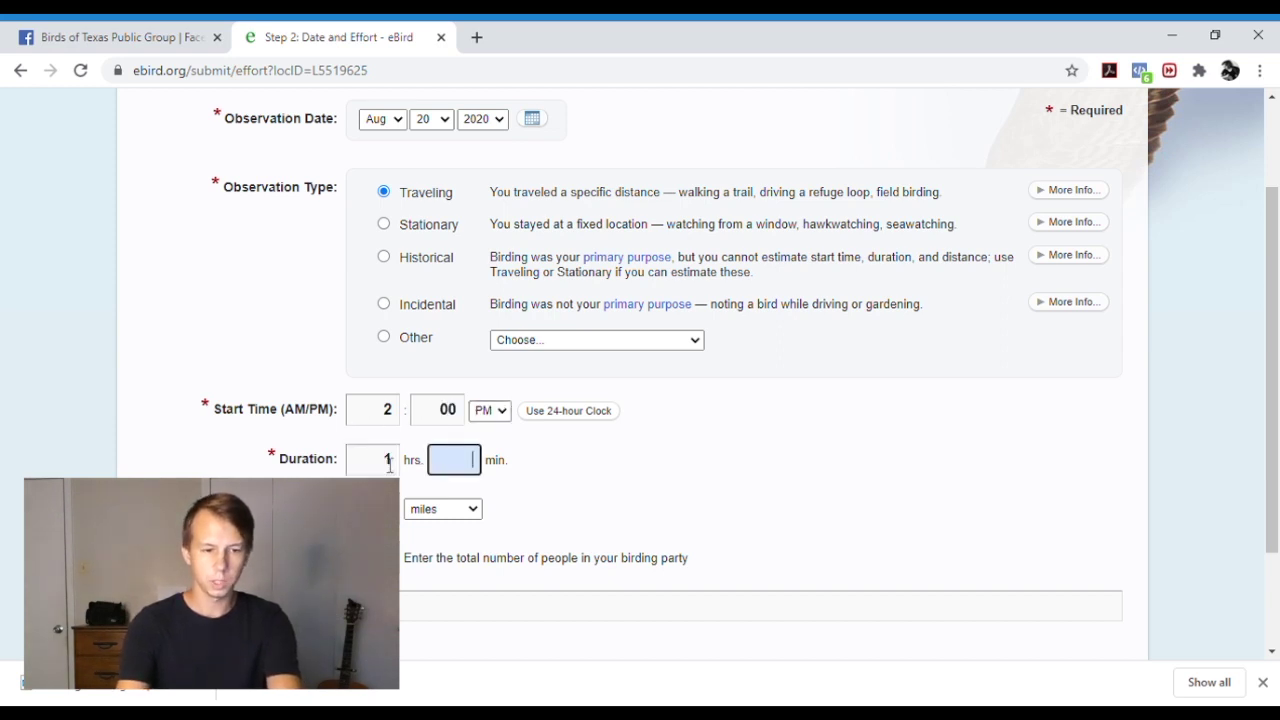
text(30)
key(Tab)
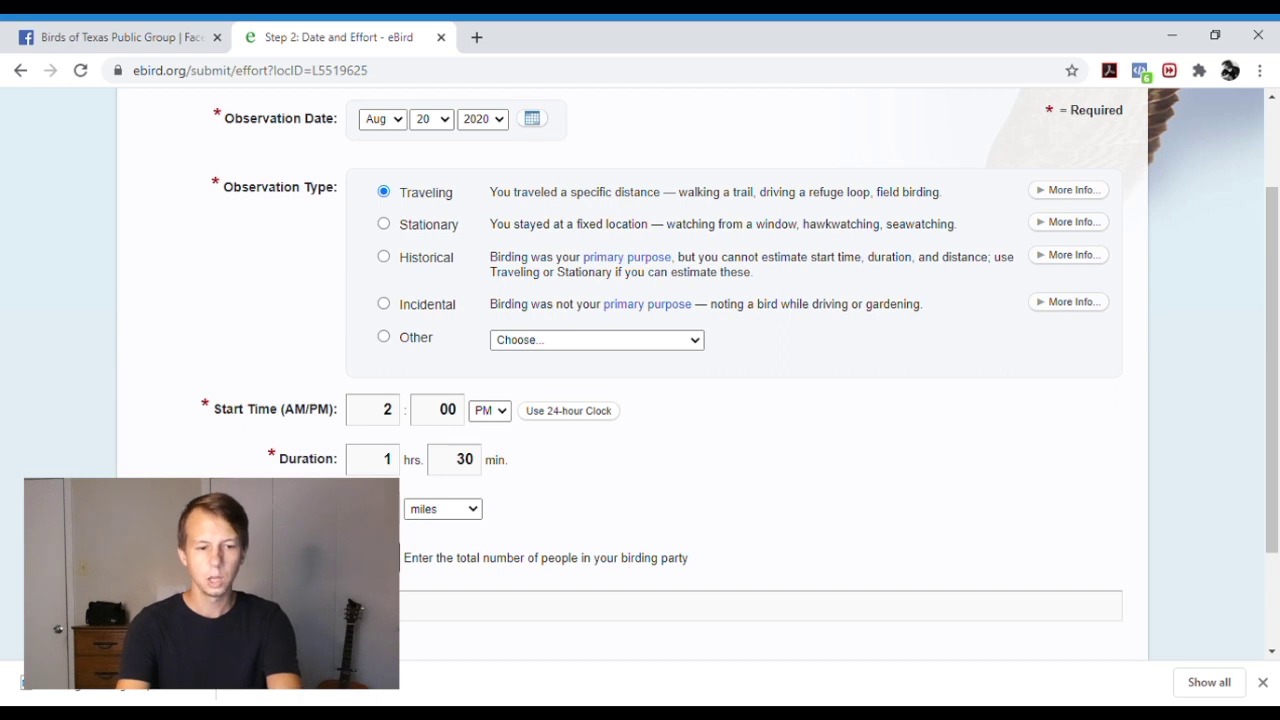
key(Tab)
scroll(546, 509, down, 3)
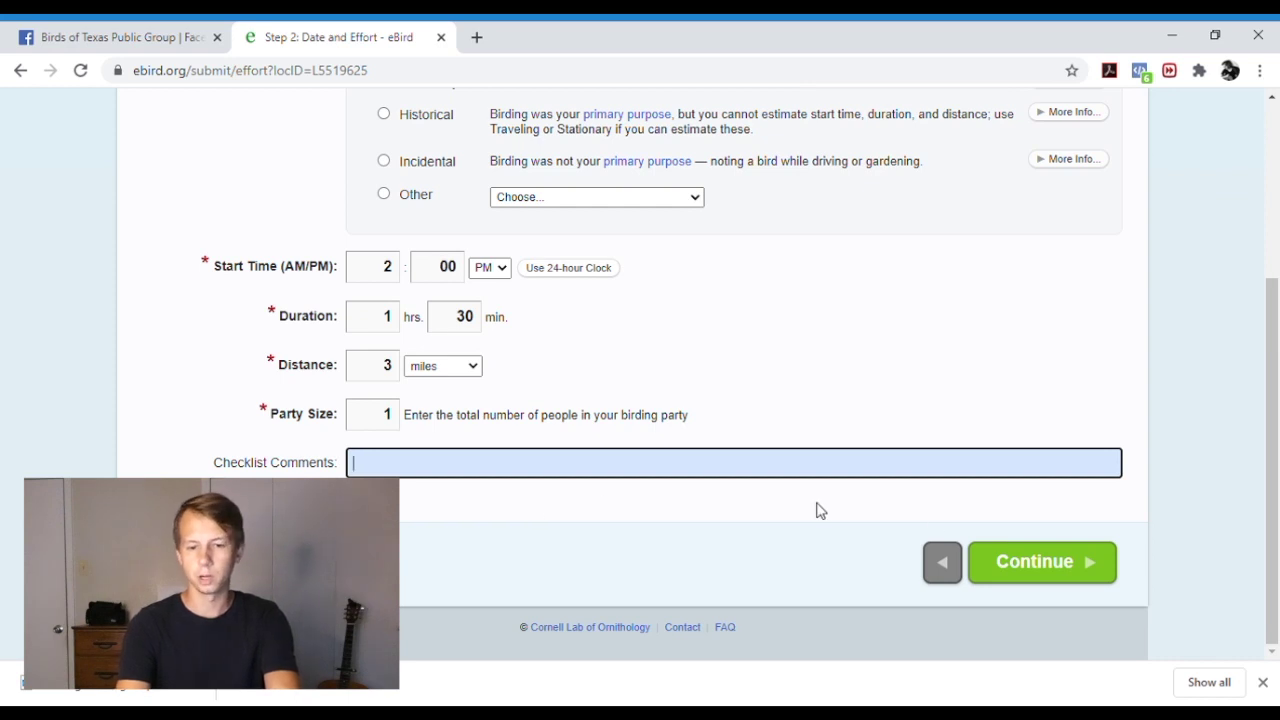
click(1010, 558)
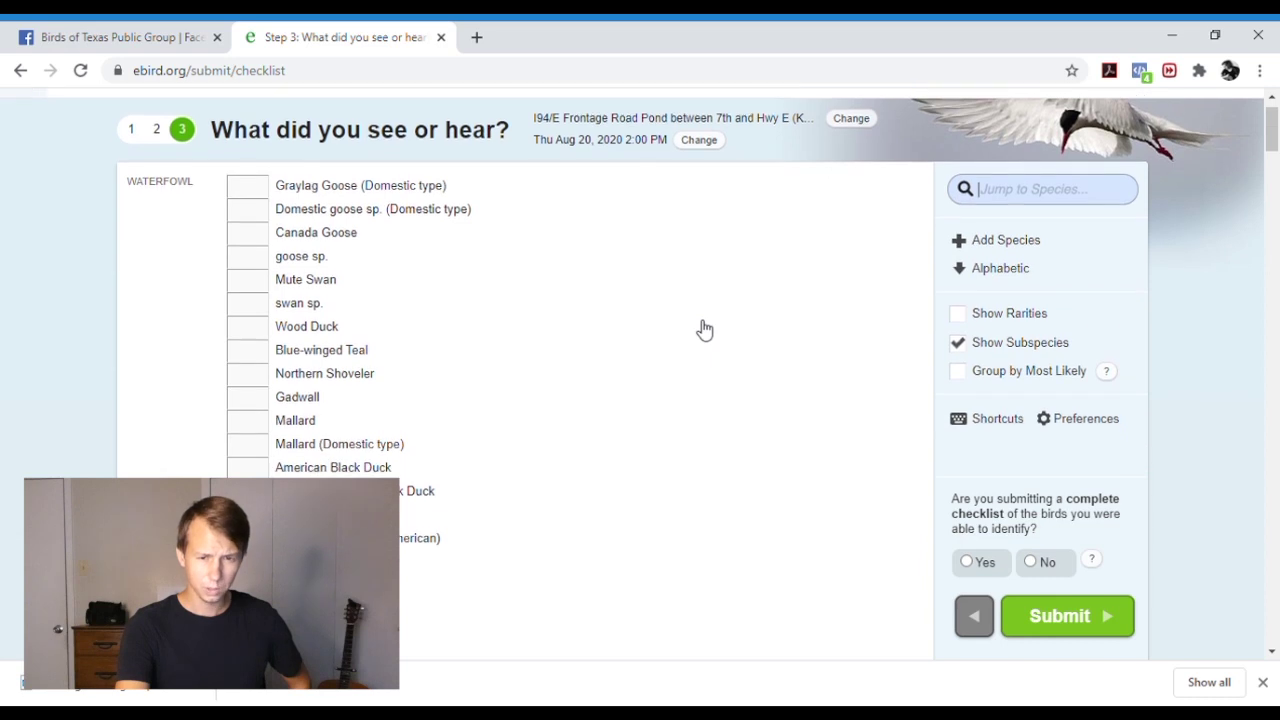
- Enter counts of 3 Wood Duck and 4 Green-winged Teal
click(251, 263)
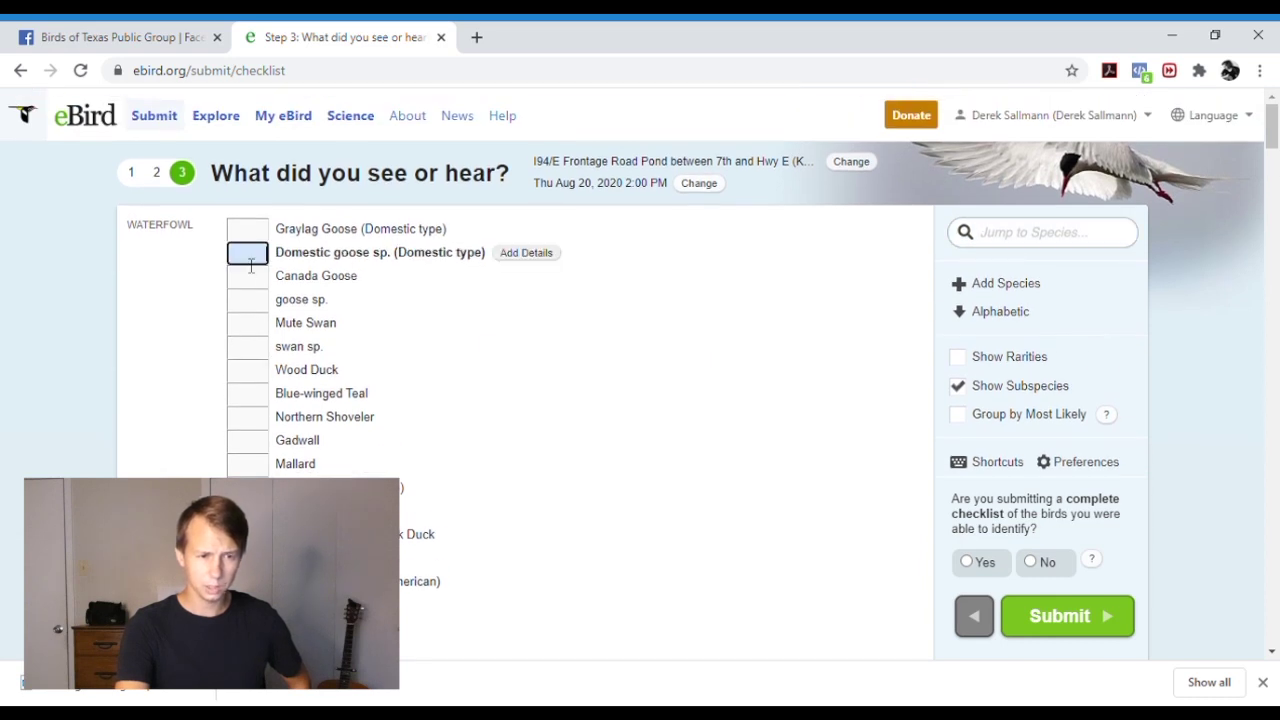
scroll(285, 412, down, 3)
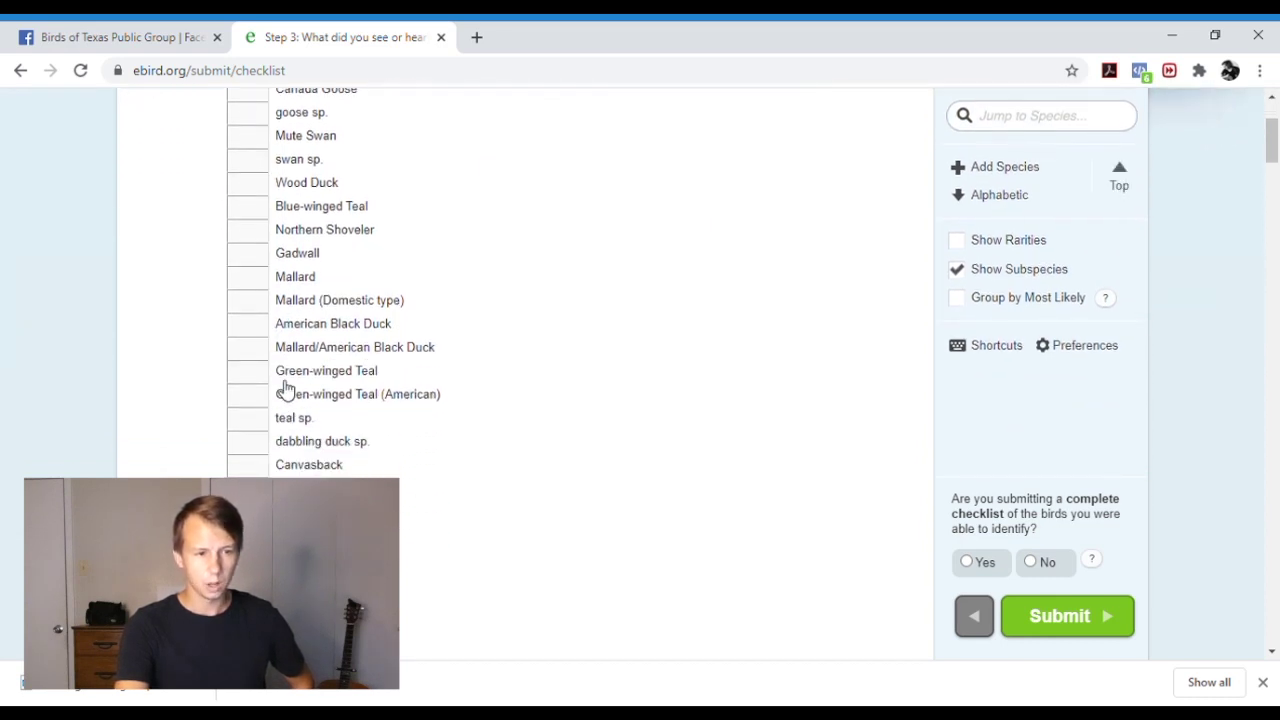
click(255, 184)
text(3)
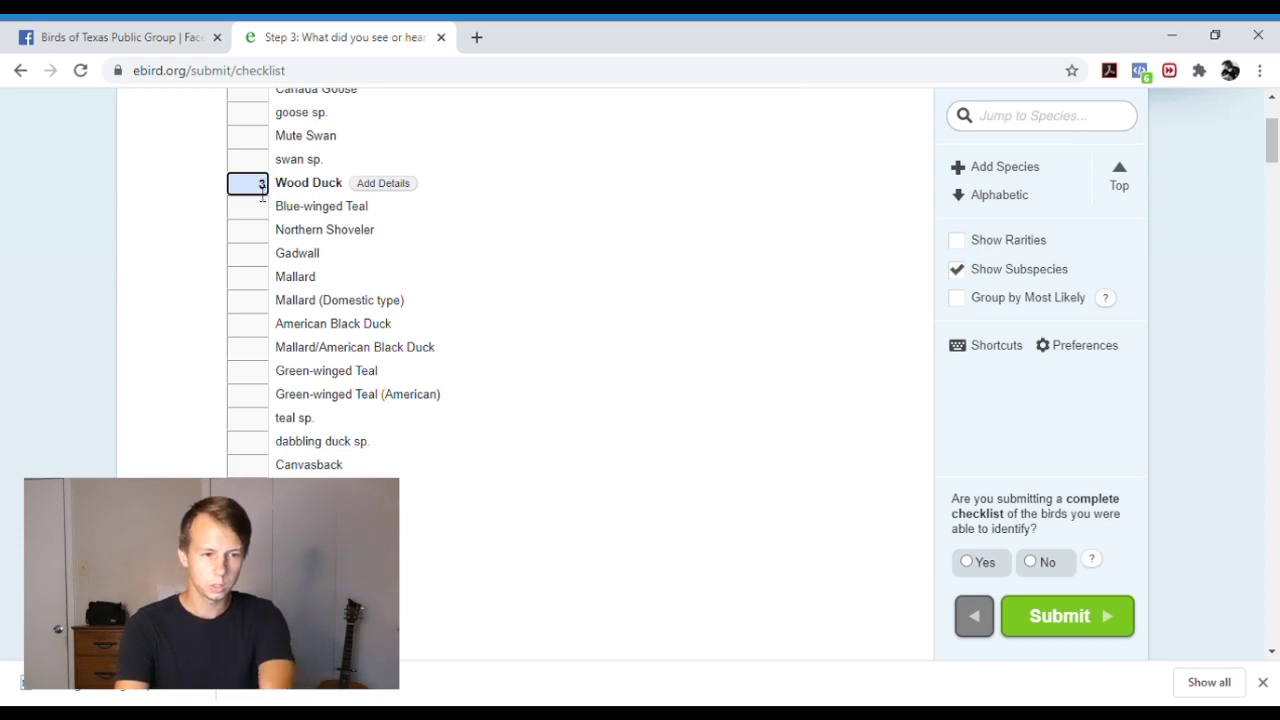
click(258, 378)
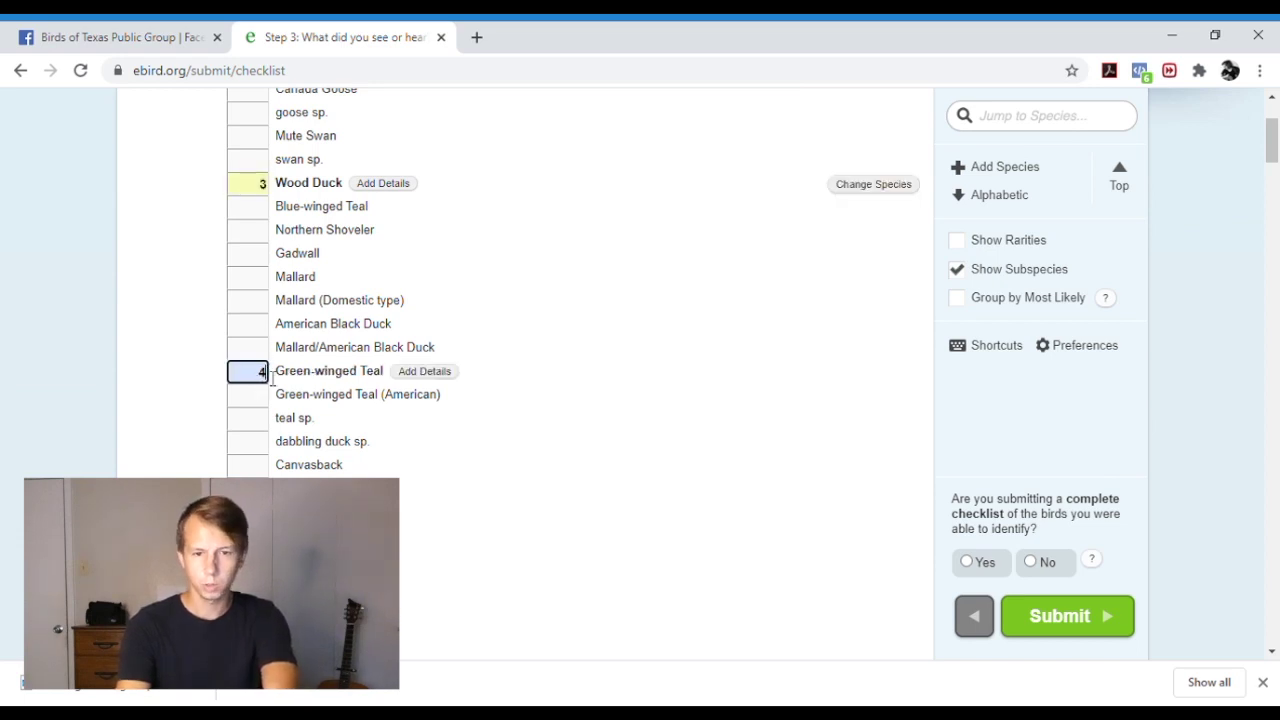
text(4)
- Jump to Red-tailed Hawk, enter a count of 7, and open its details
click(1008, 130)
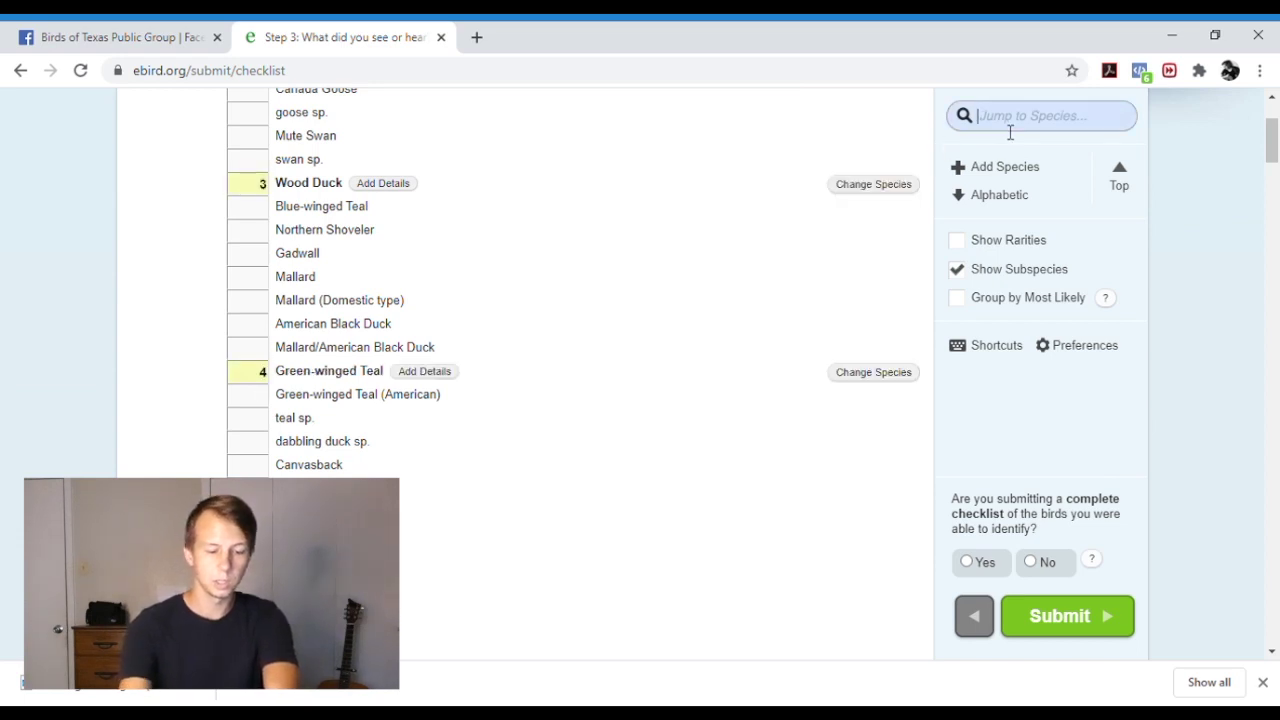
text(Red-tailed )
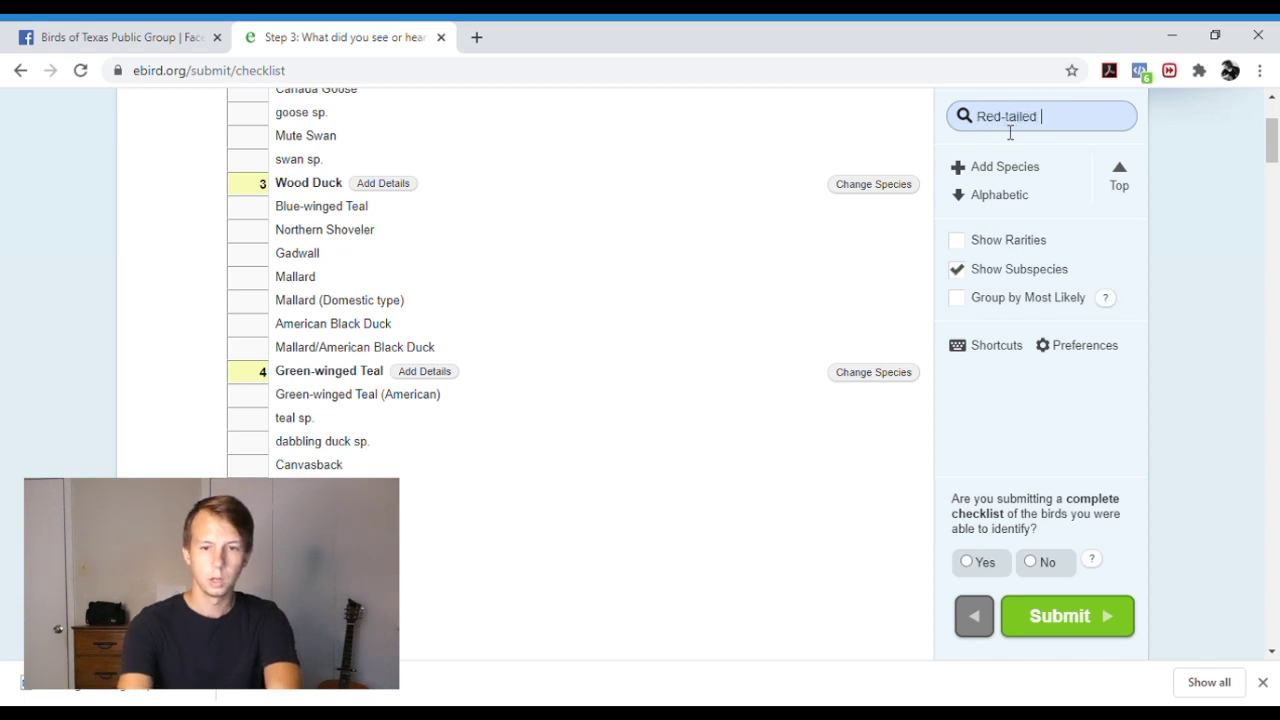
text(ah)
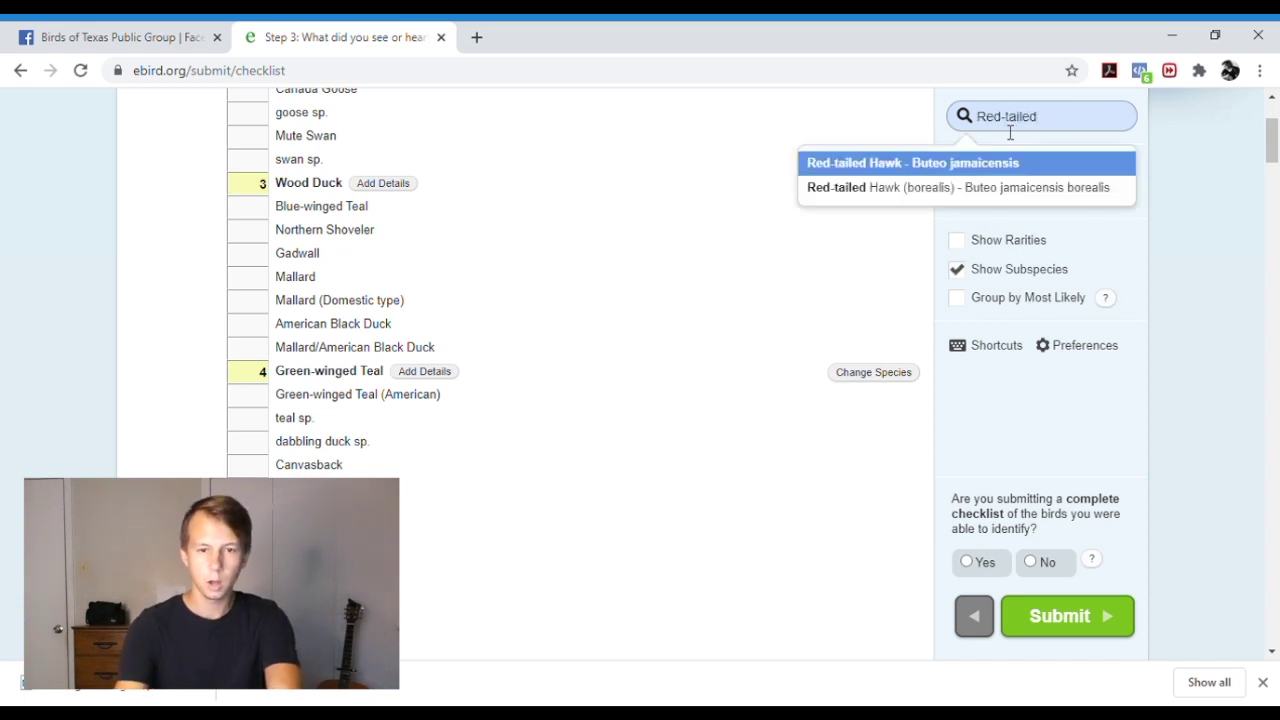
click(964, 166)
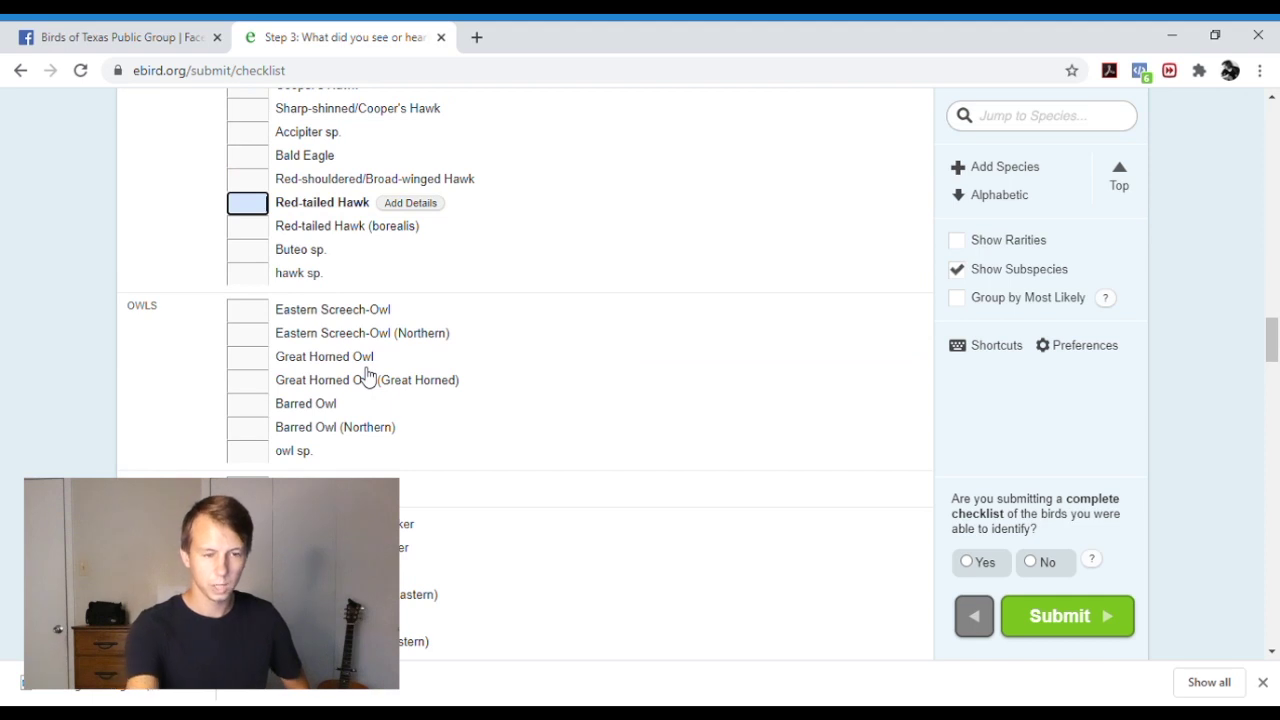
text(78)
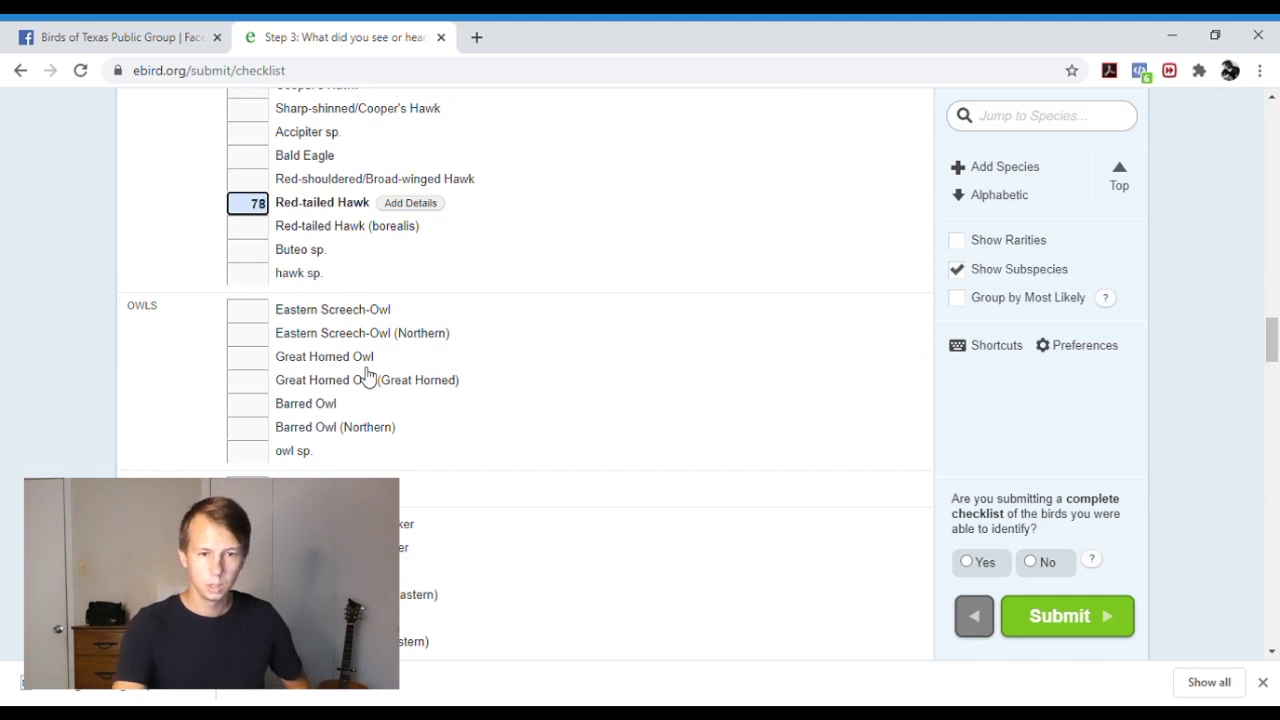
key(BackSpace)
click(411, 203)
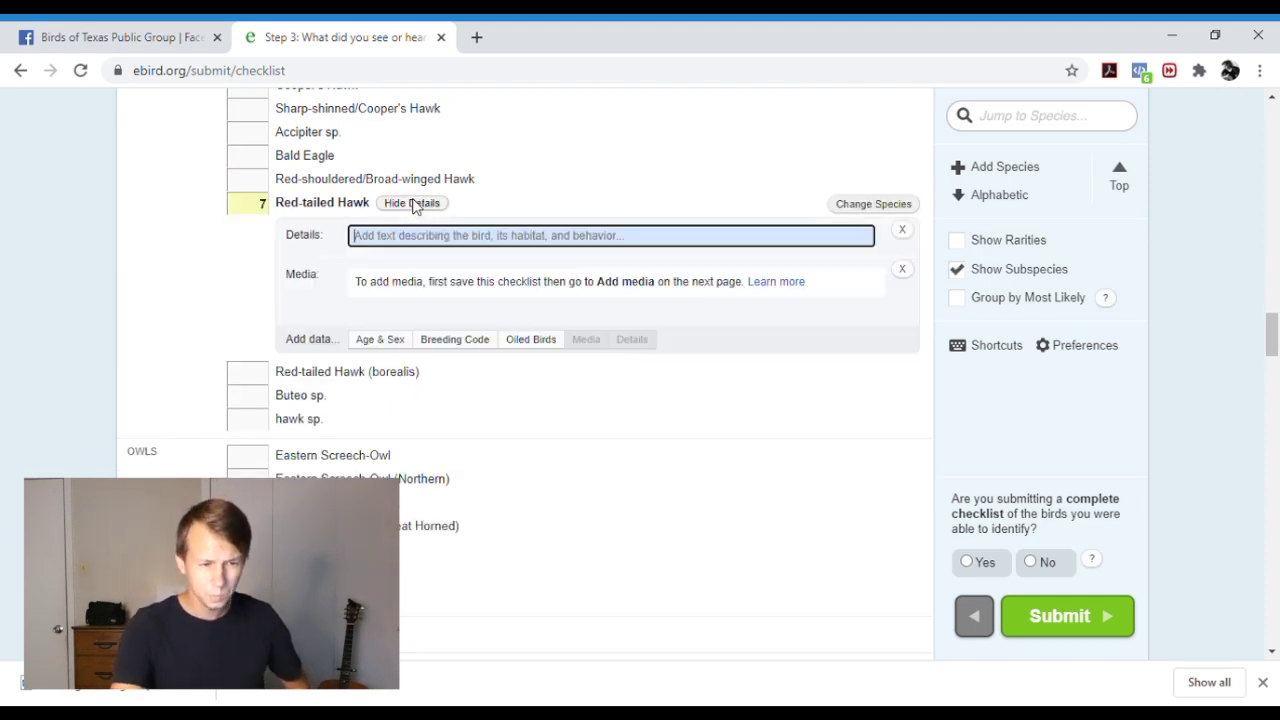
- Add Breeding Code and Age & Sex sections for the Red-tailed Hawk, then show rarities
click(455, 339)
click(392, 380)
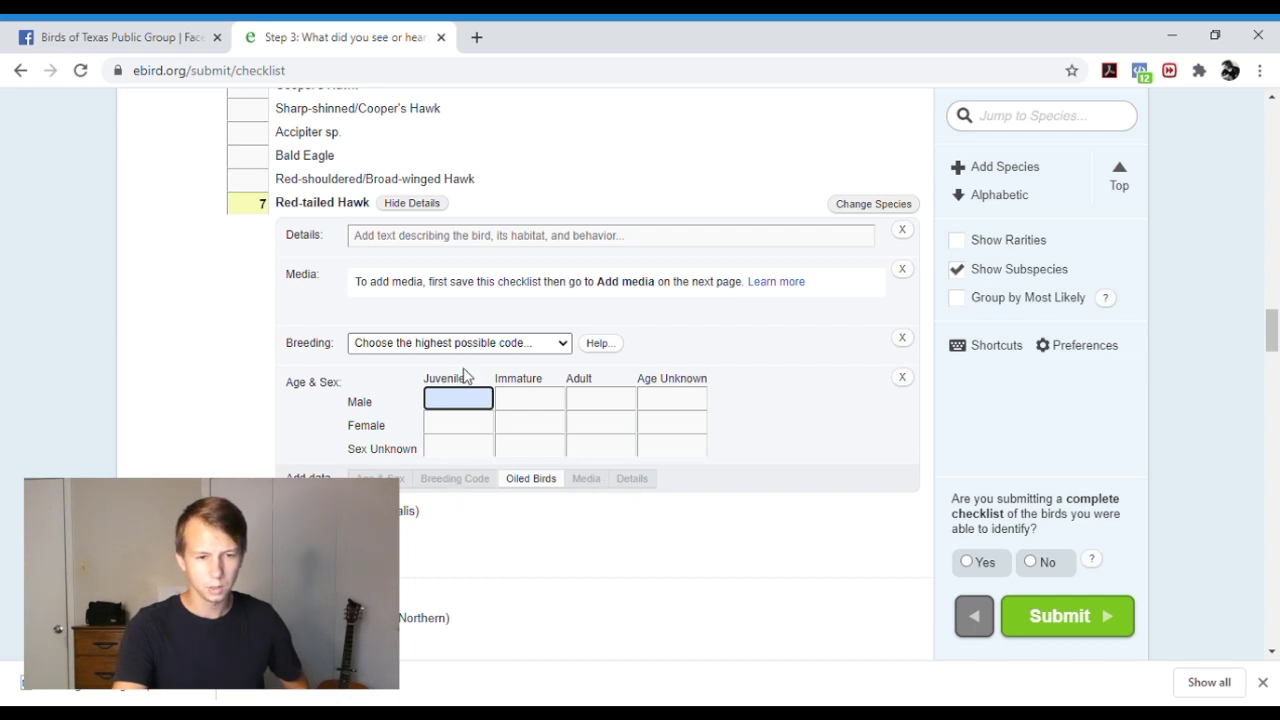
click(744, 430)
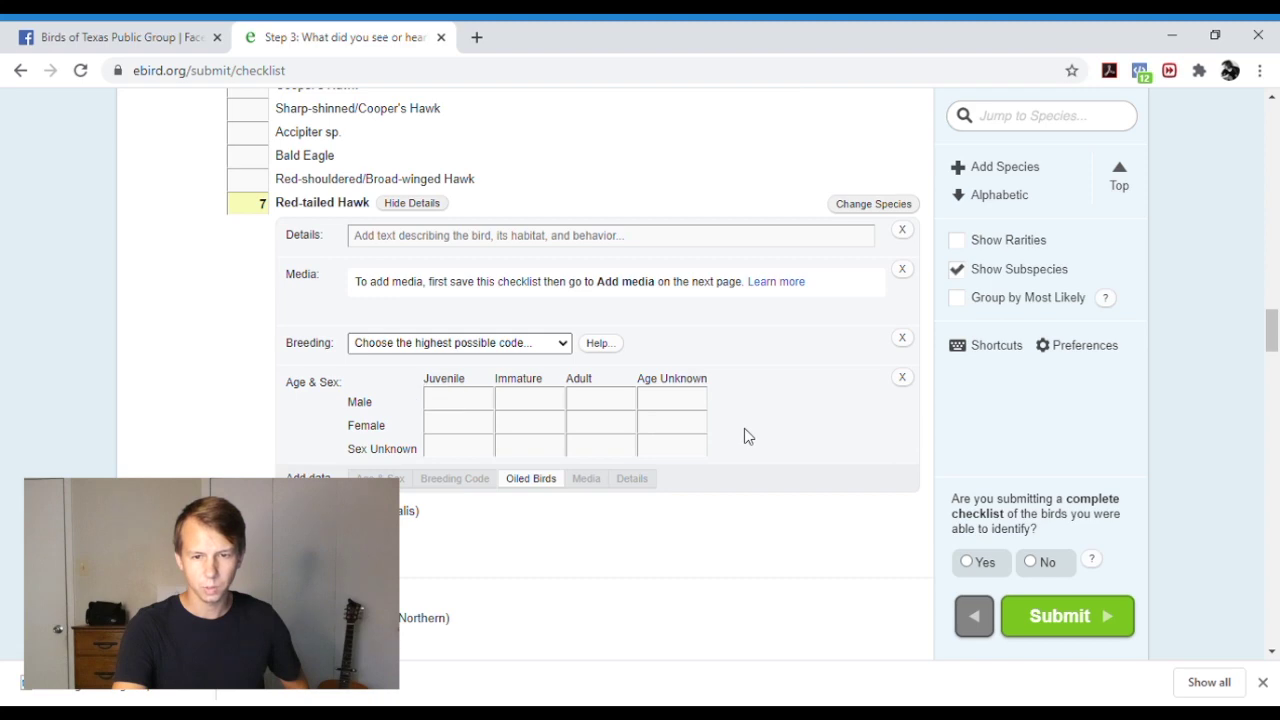
scroll(746, 435, up, 5)
scroll(746, 435, down, 5)
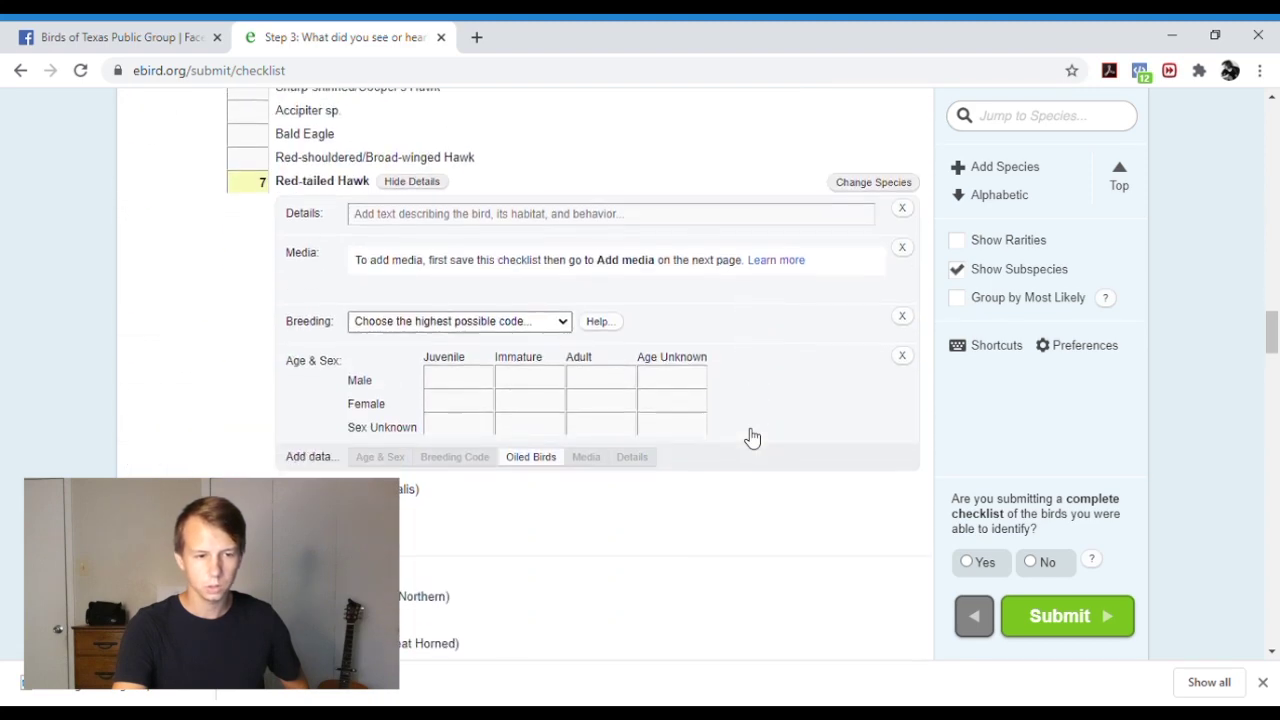
scroll(744, 436, up, 1)
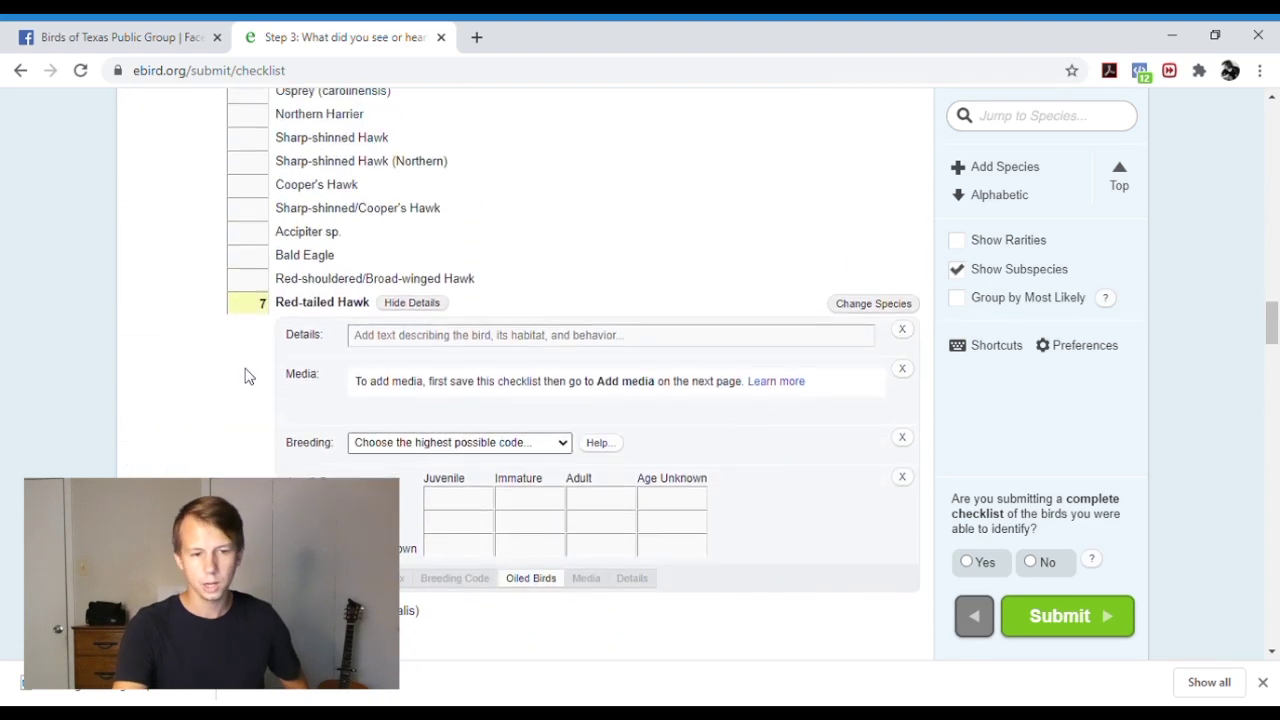
click(461, 340)
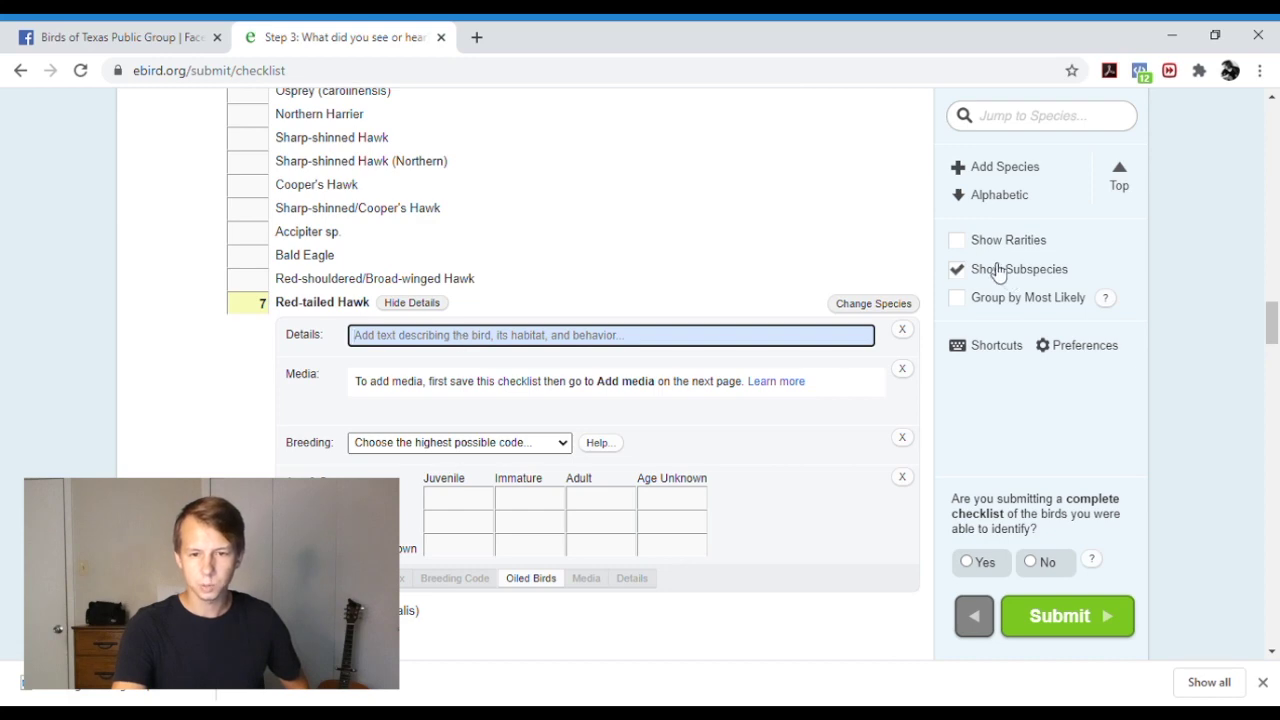
click(960, 245)
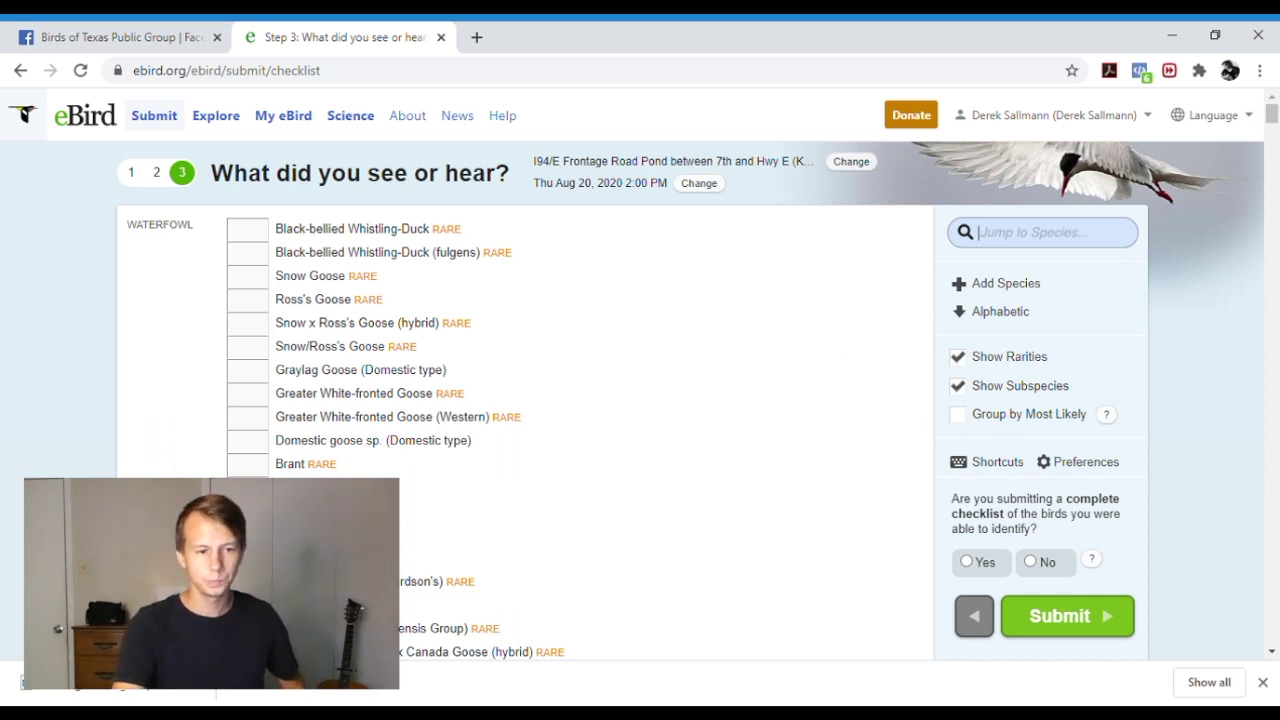
- Enter a Brant count of 1 and open its details panel
click(252, 466)
text(1)
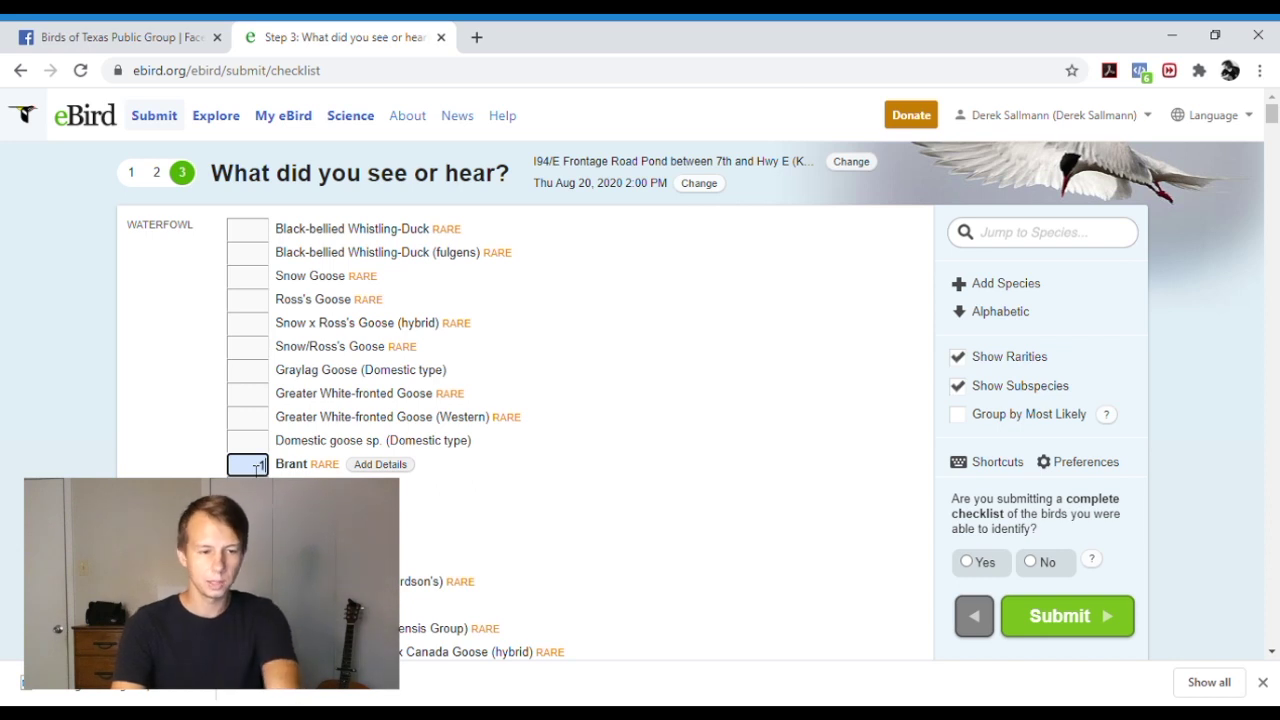
click(402, 466)
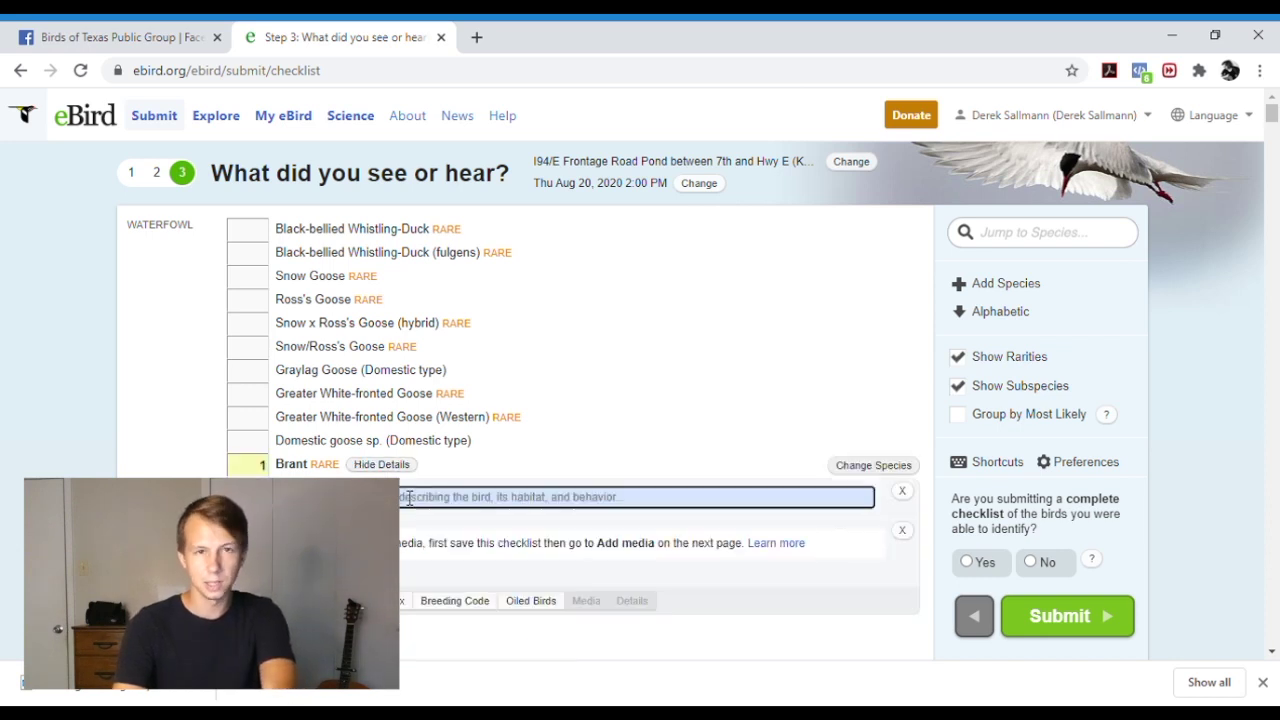
scroll(677, 487, down, 1)
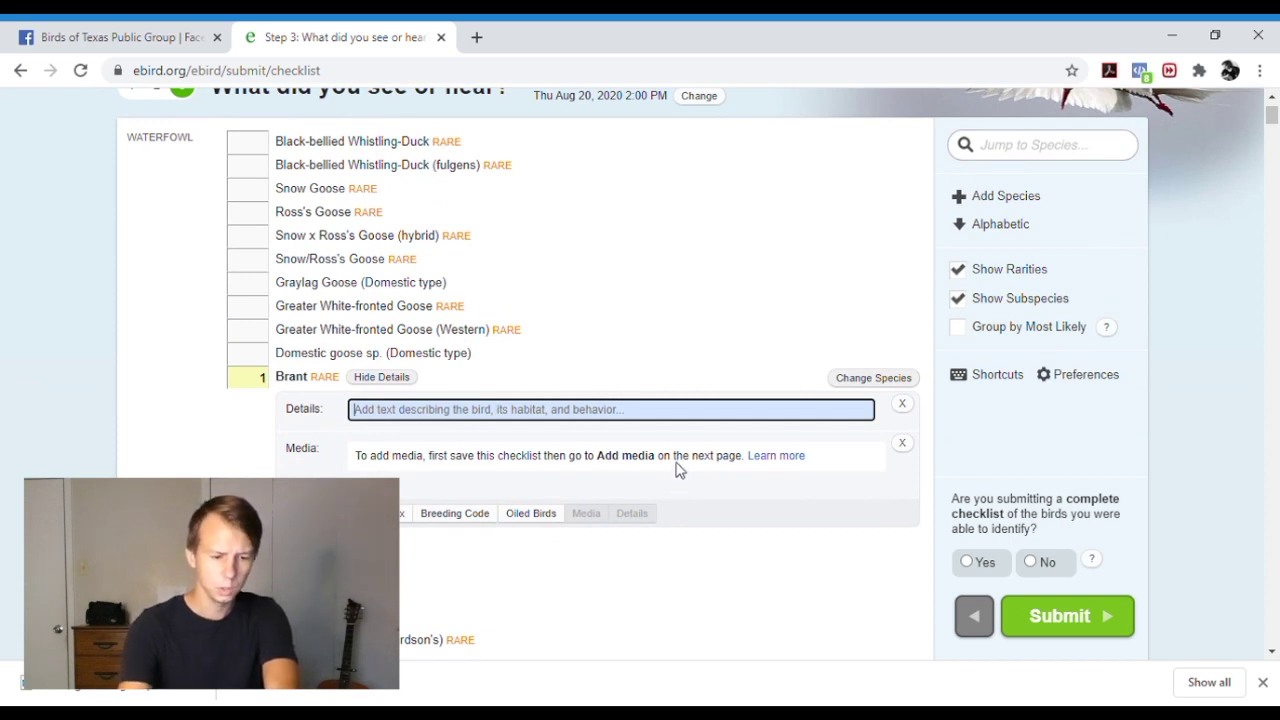
- Comment 'Large, Canada Goose-like bird with distinctive mark on neck. Photos taken.' and mark the checklist complete
text(La)
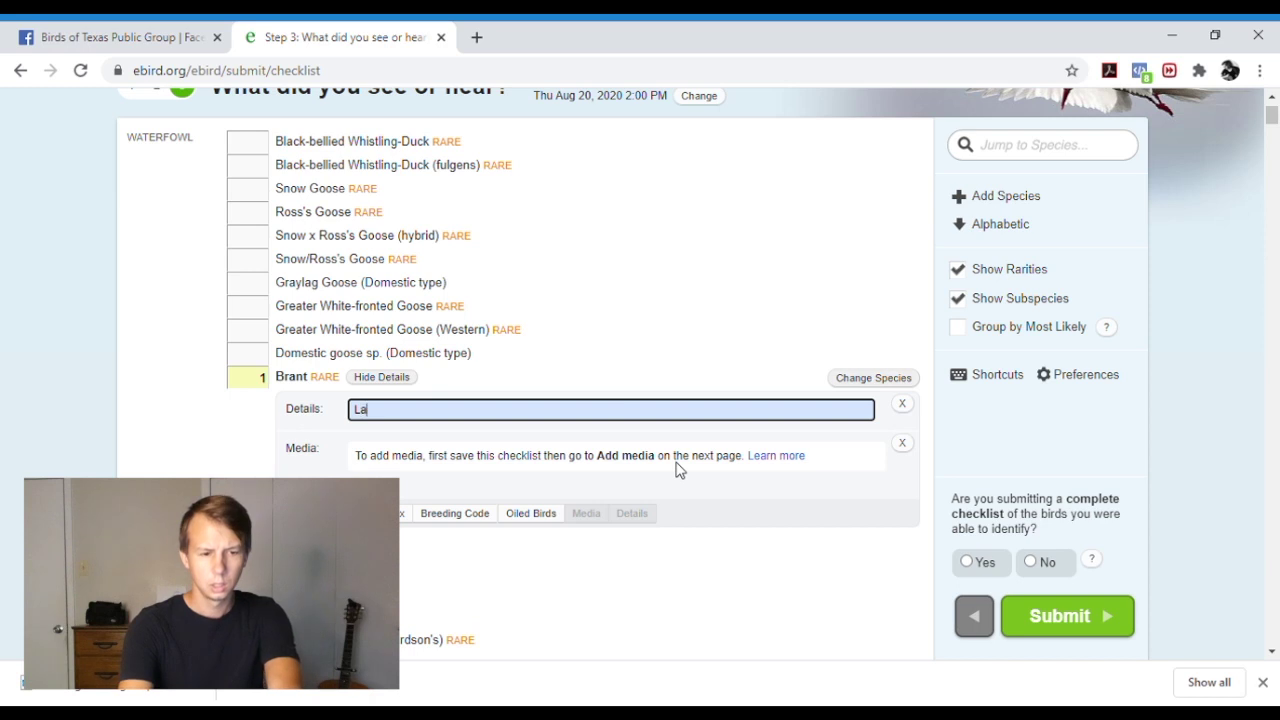
text(rge, canada go)
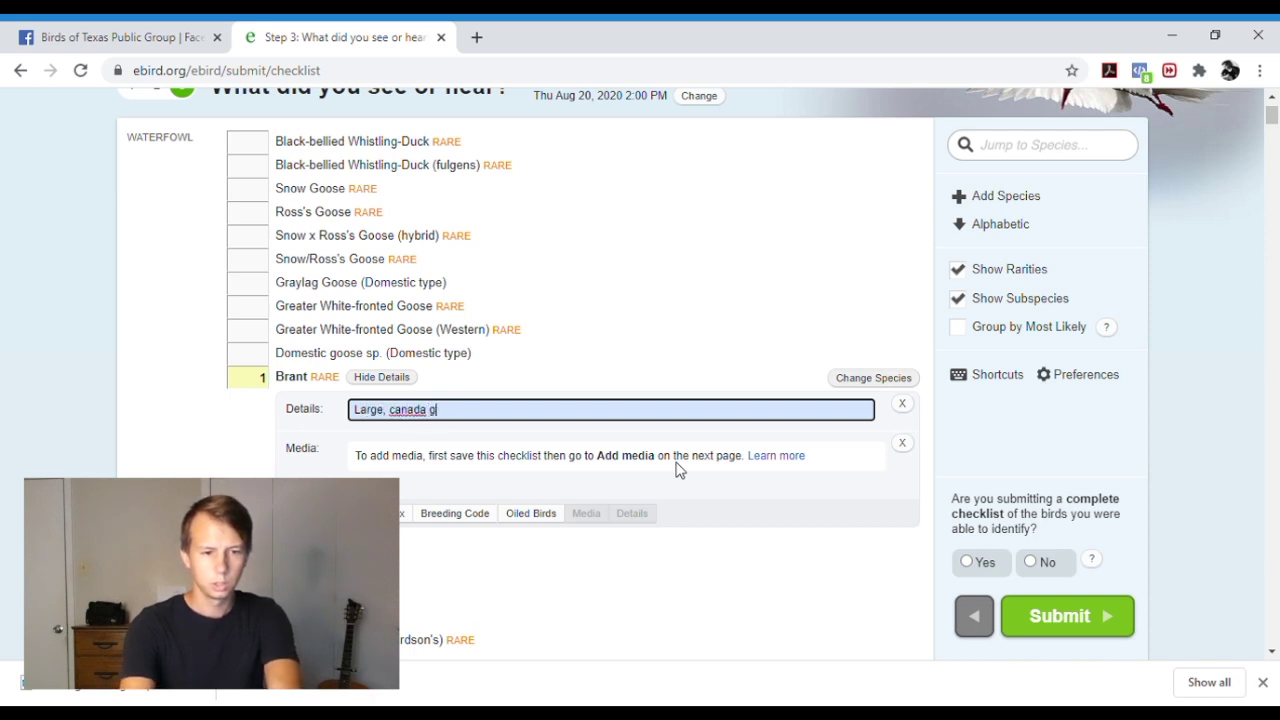
key(BackSpace)
key(BackSpace)
key(BackSpace)
key(BackSpace)
key(BackSpace)
key(BackSpace)
text(nada)
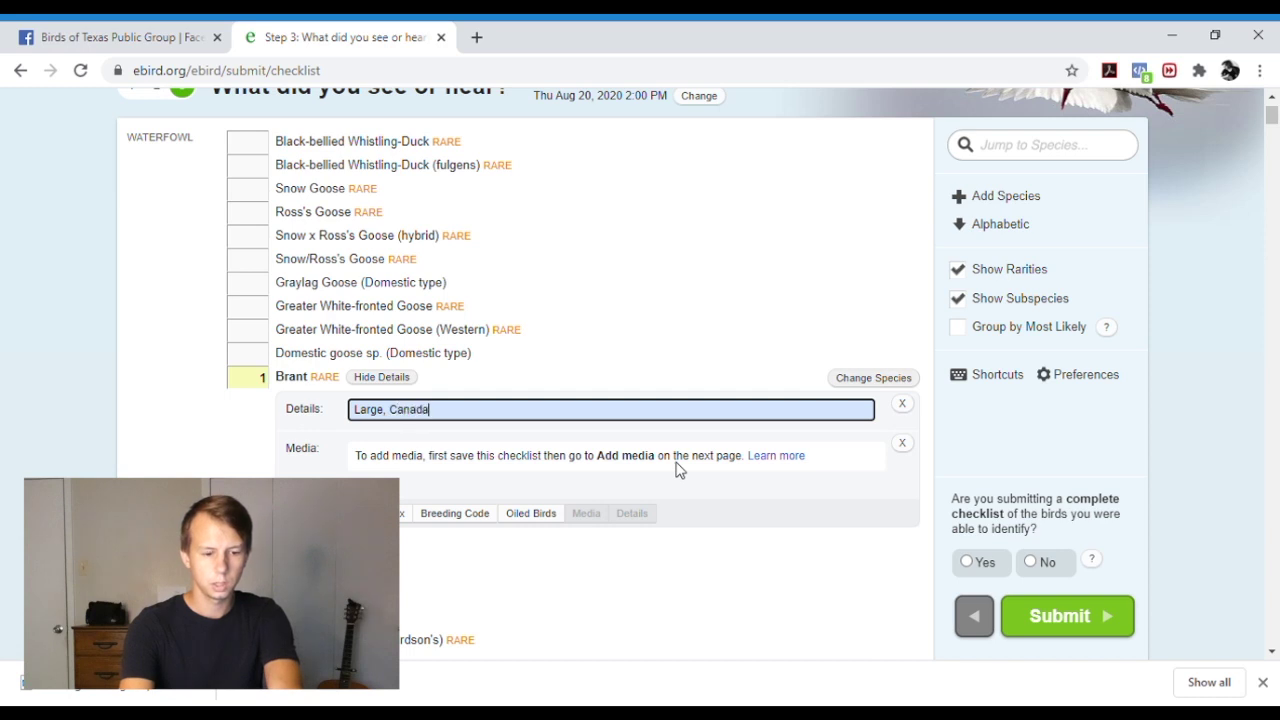
text( Goose)
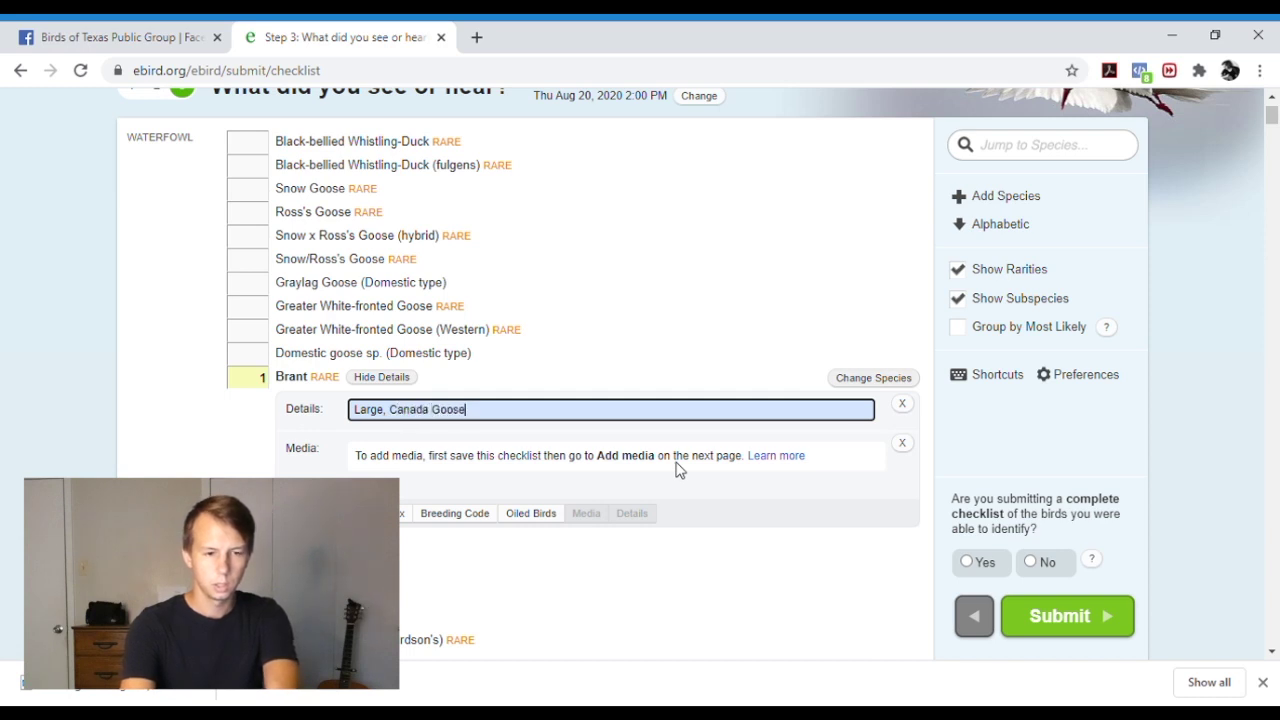
text(-like bird wi)
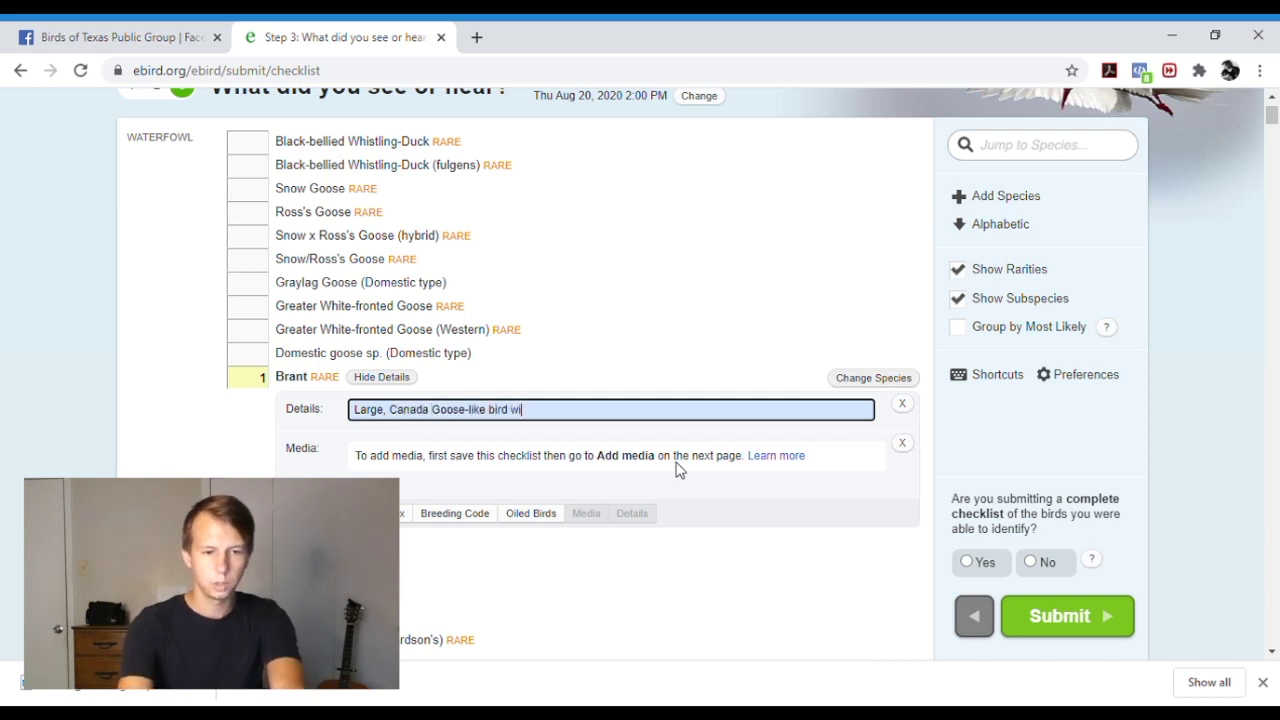
text(th distinctive mark)
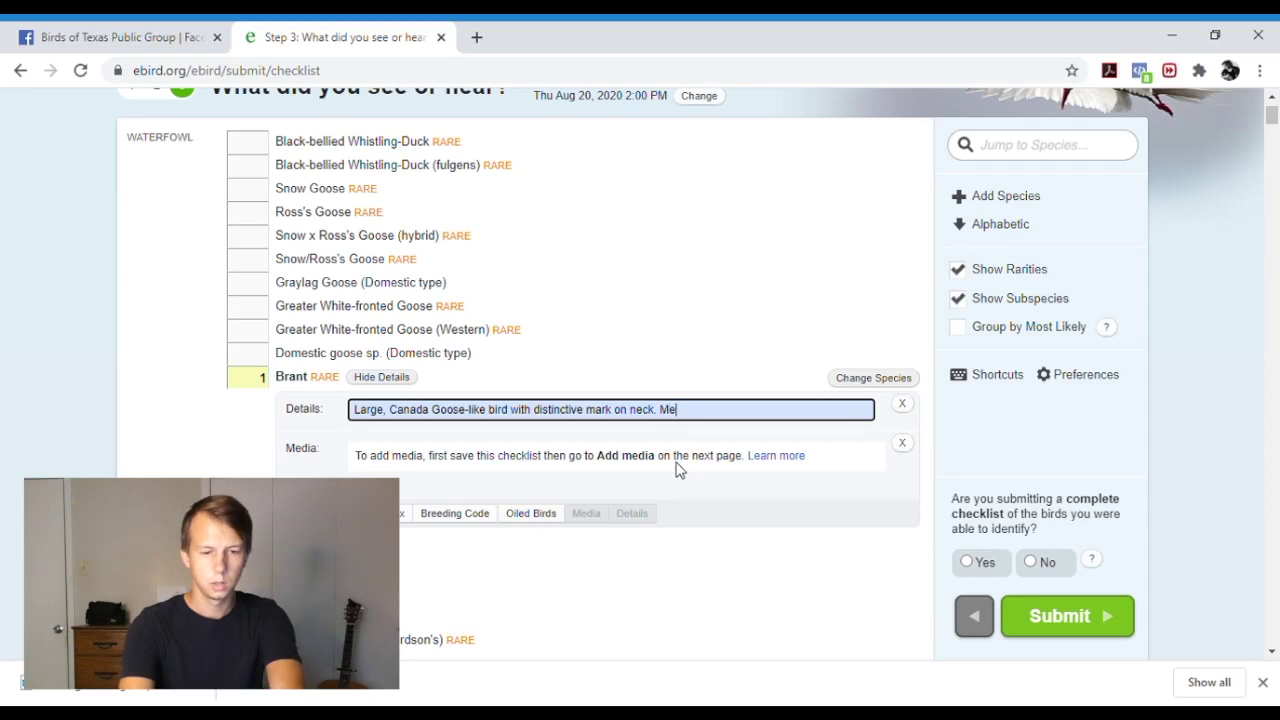
text(on neck. Pho)
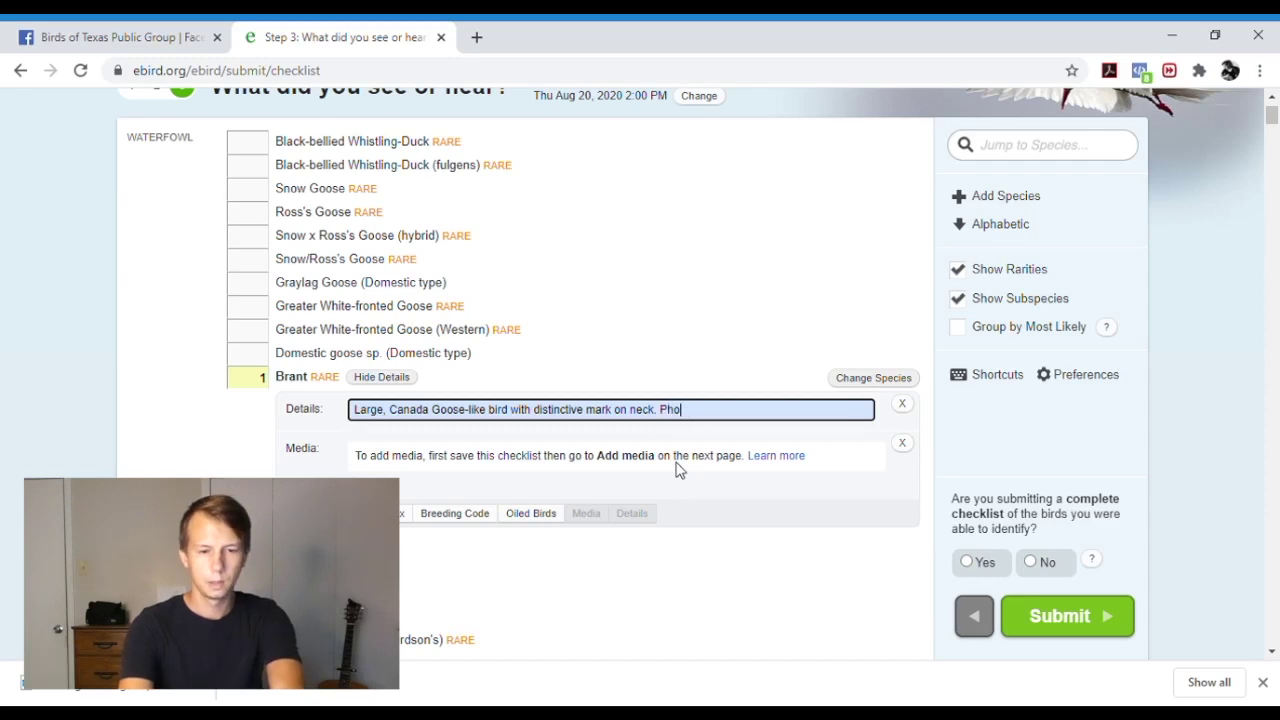
text(tos taken.)
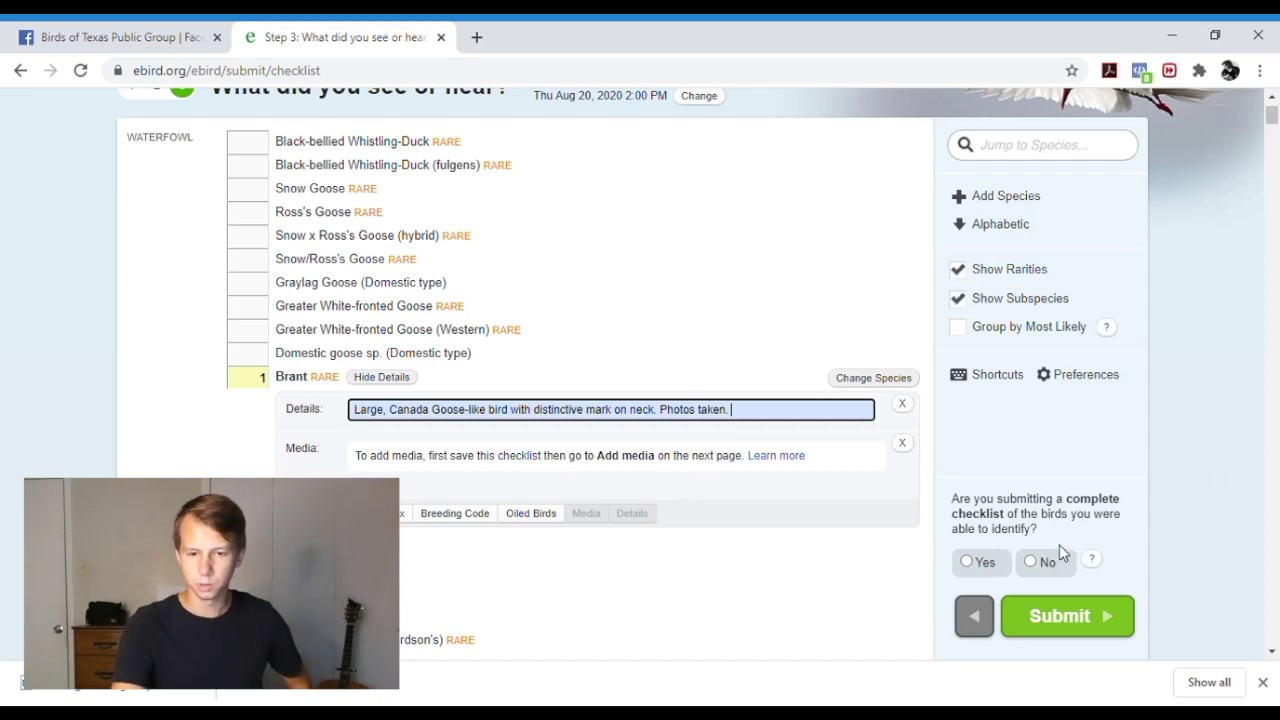
click(996, 566)
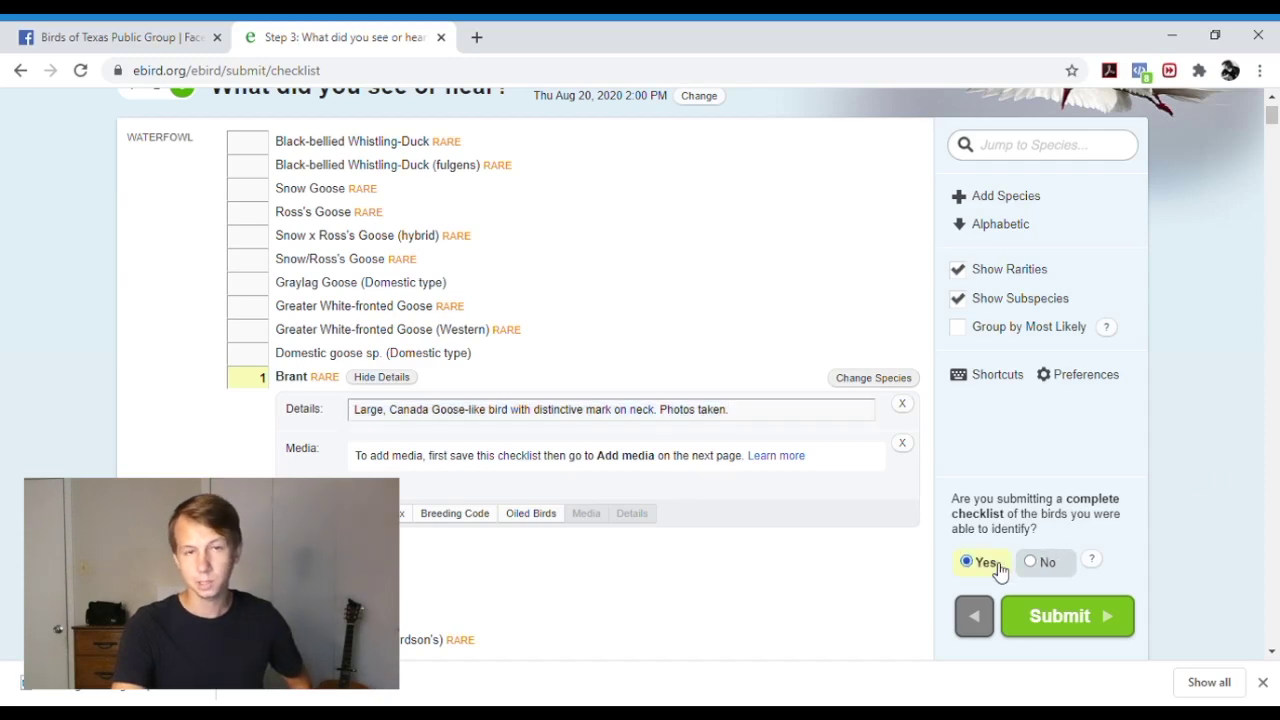
- Submit the checklist, review the Brant Need Details warning, and return to Date and Effort
click(1040, 628)
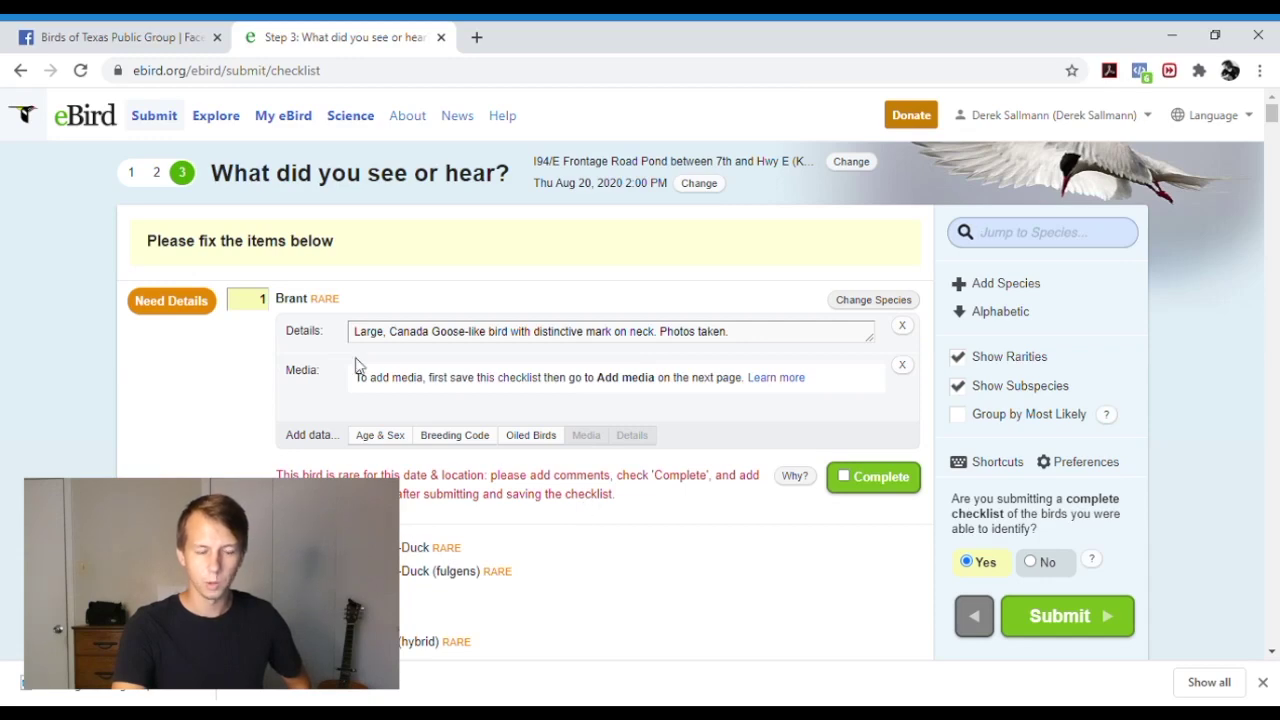
drag(475, 455, 855, 497)
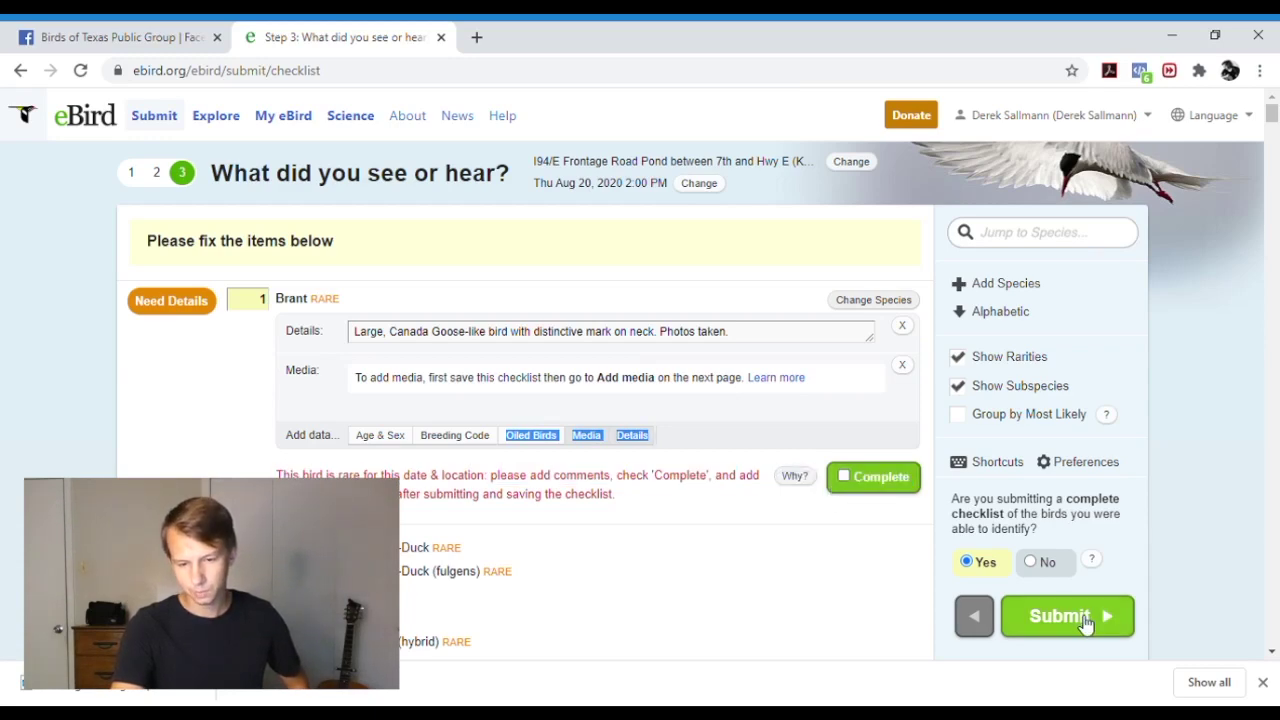
click(753, 540)
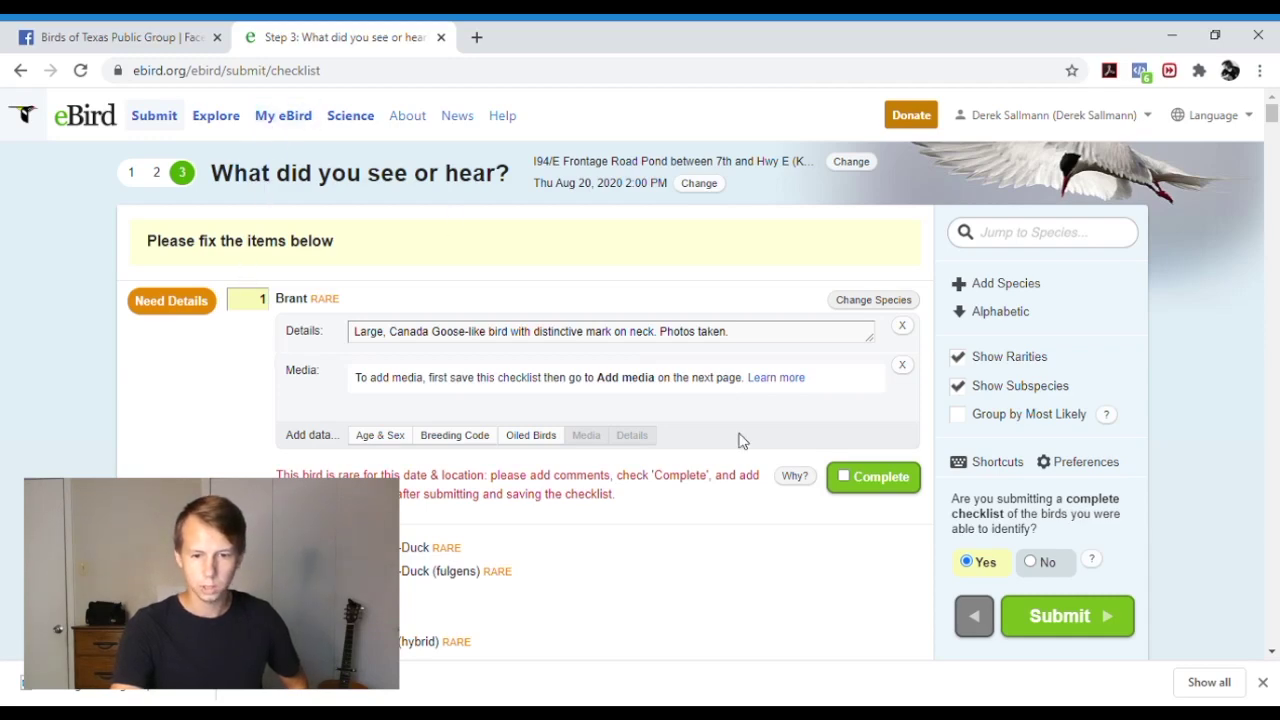
click(975, 617)
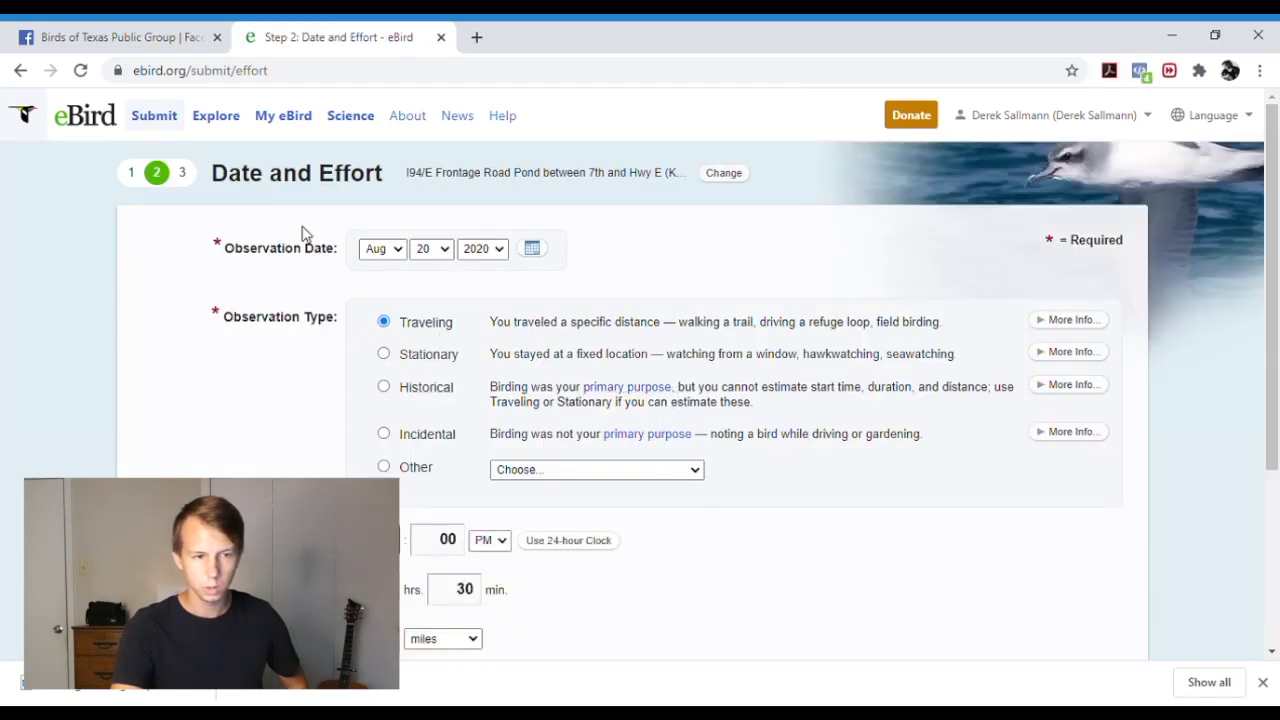
- Browse My eBird's complete checklists and open Grand Isle SP (East) from 22 Aug 2020
click(260, 129)
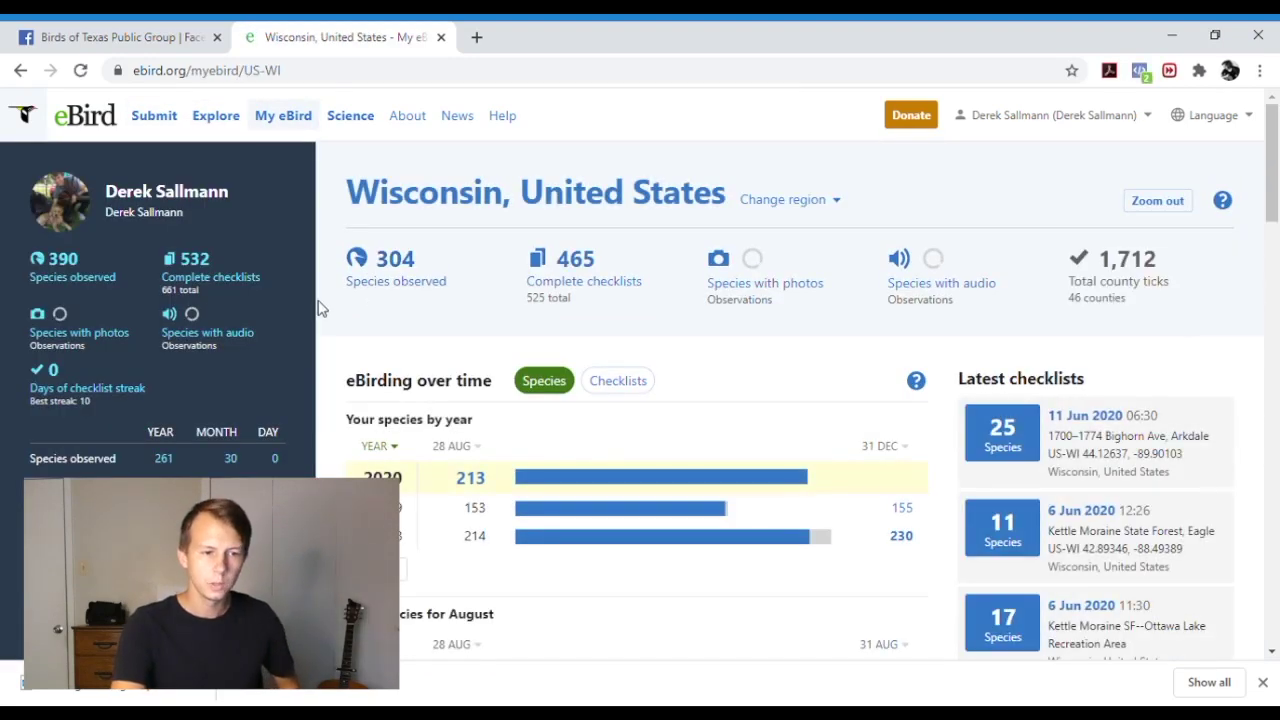
click(209, 278)
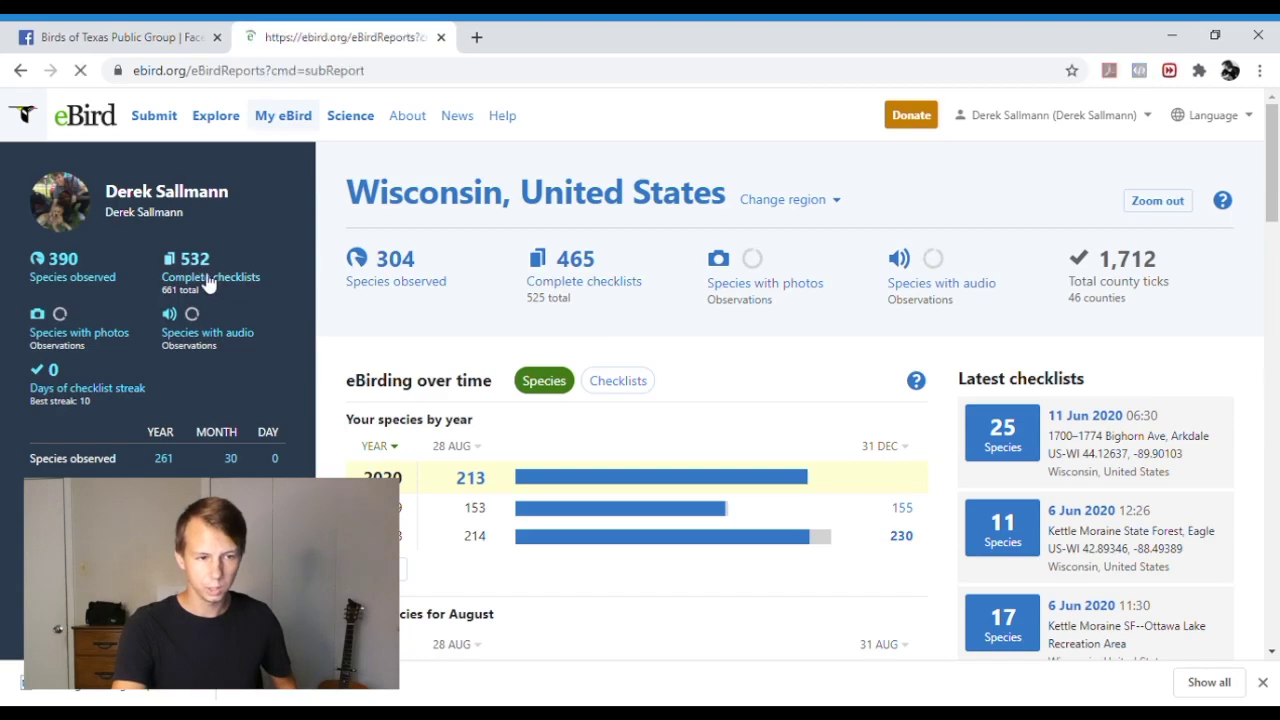
scroll(610, 438, down, 1)
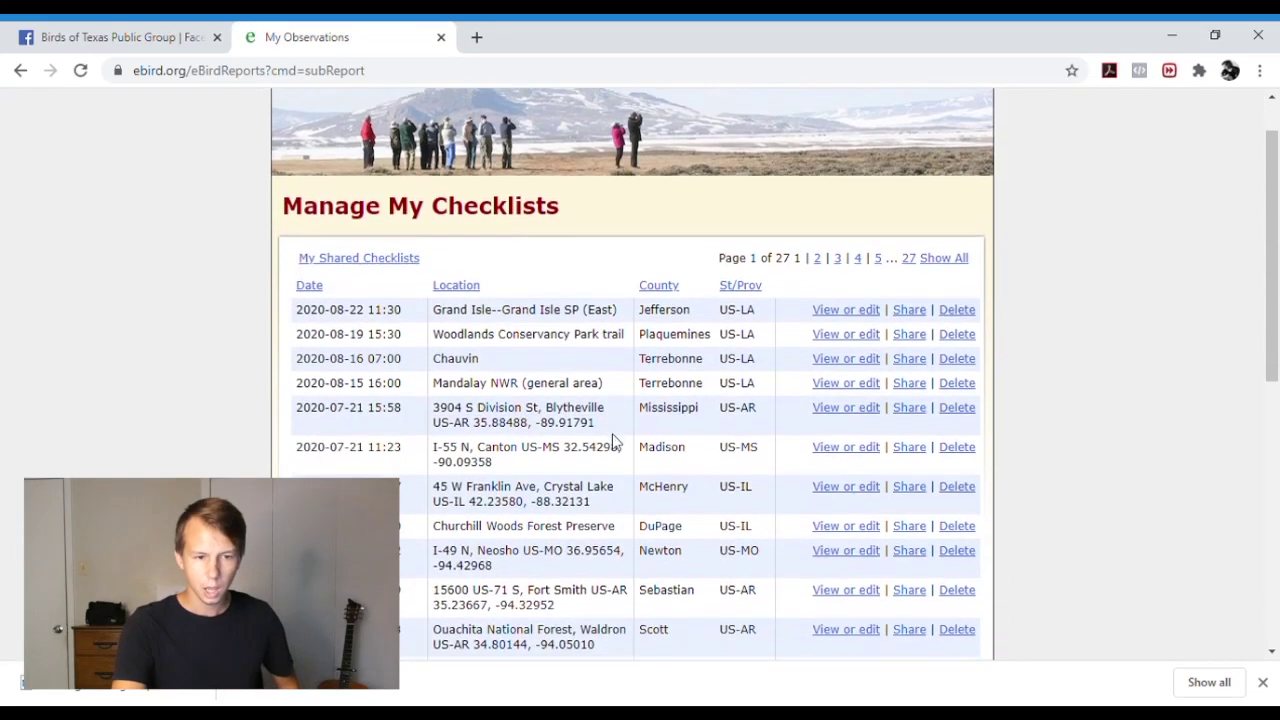
scroll(605, 440, up, 1)
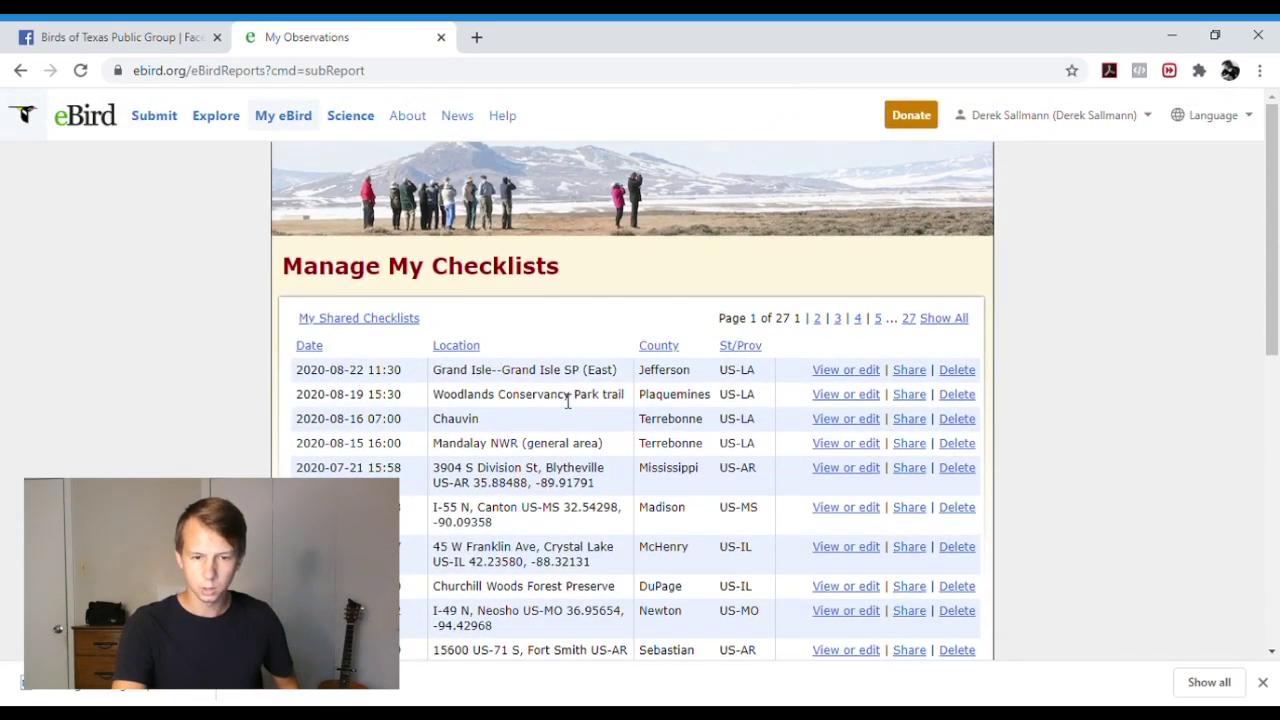
click(845, 372)
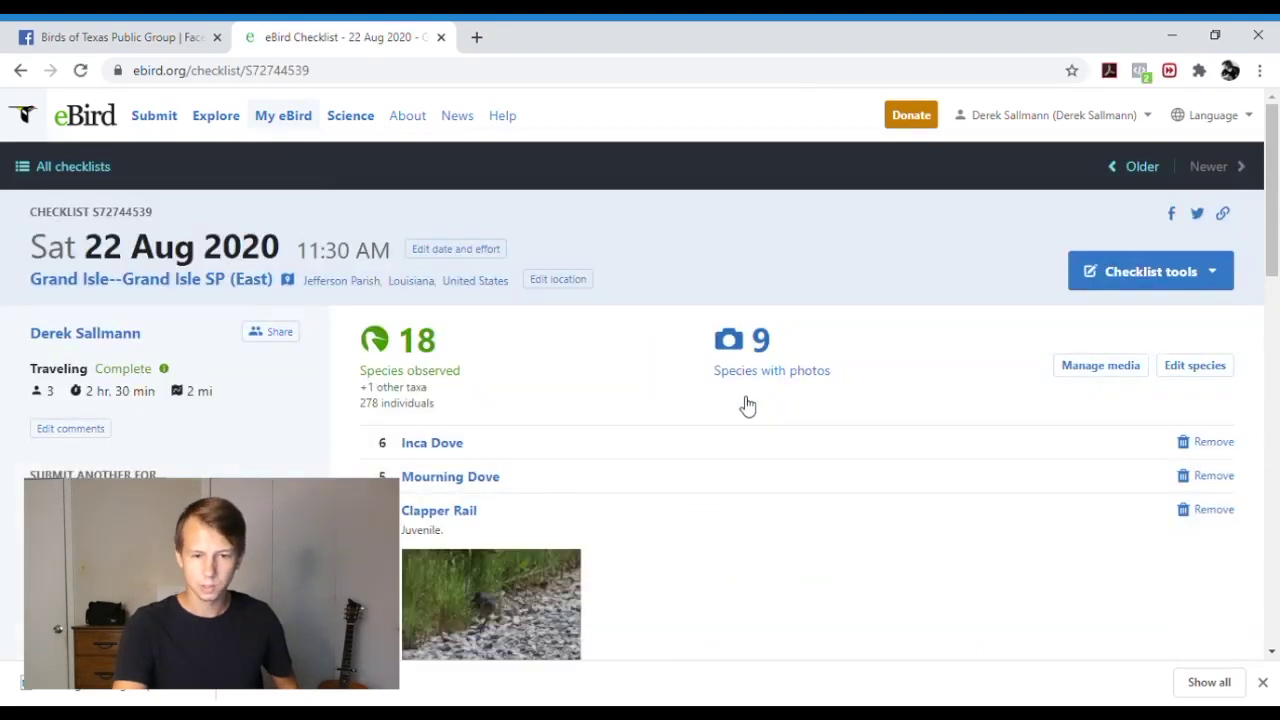
scroll(746, 406, down, 2)
scroll(605, 458, down, 2)
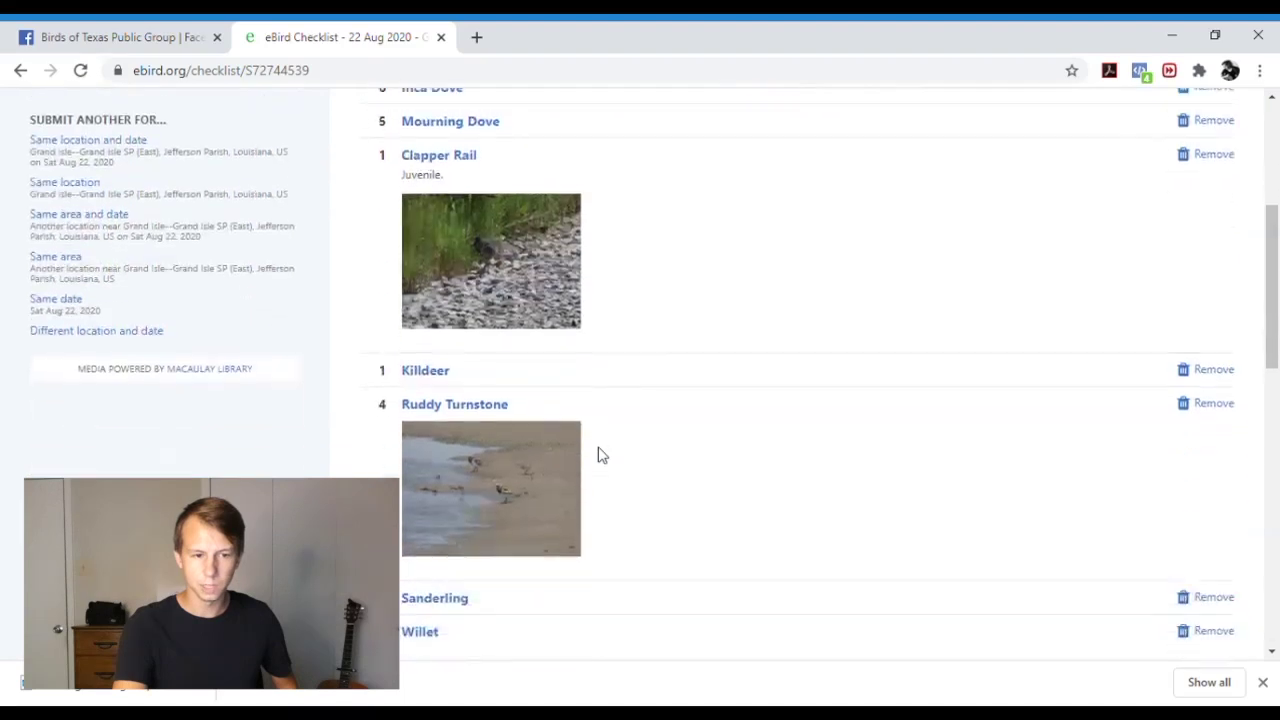
scroll(485, 477, down, 5)
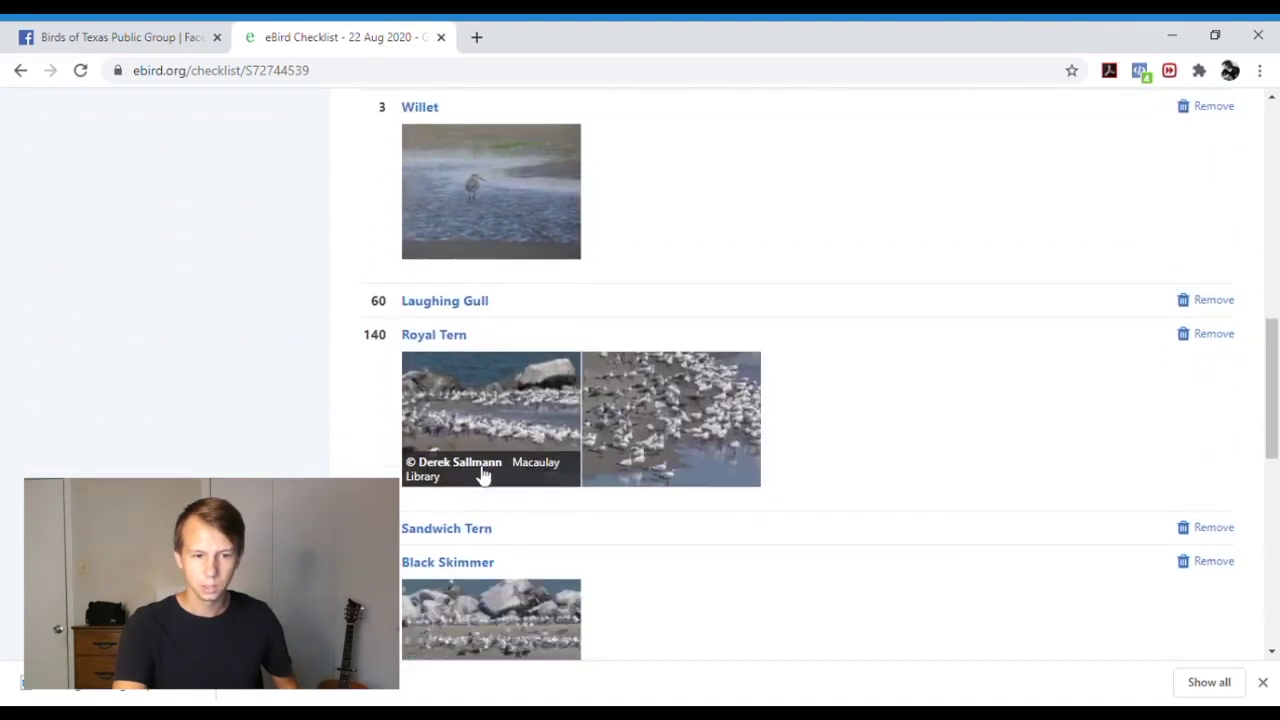
scroll(483, 476, down, 7)
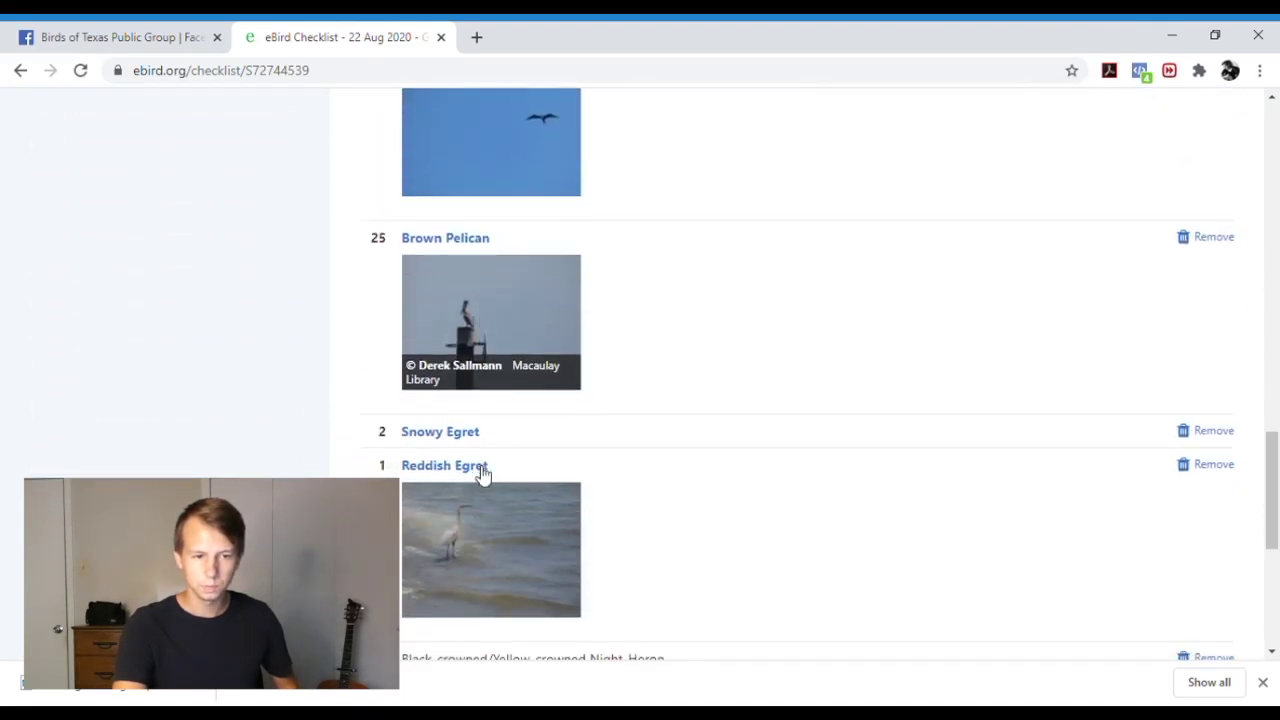
click(489, 345)
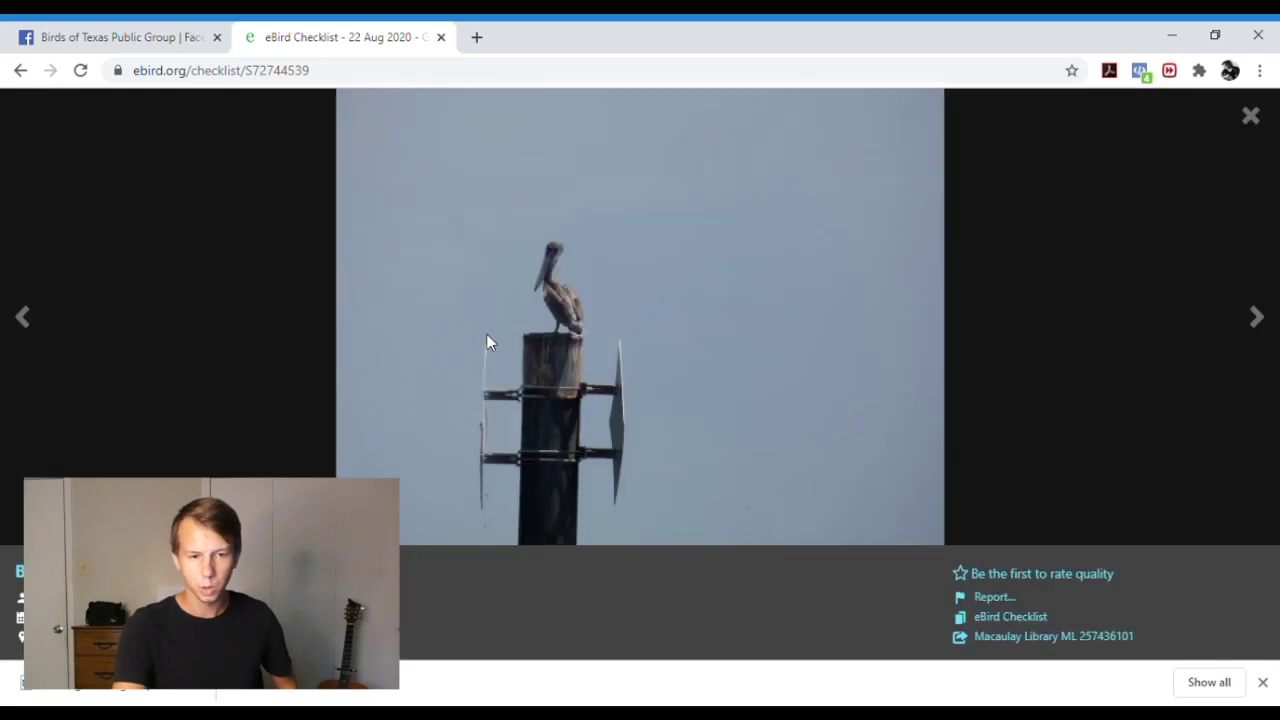
click(980, 576)
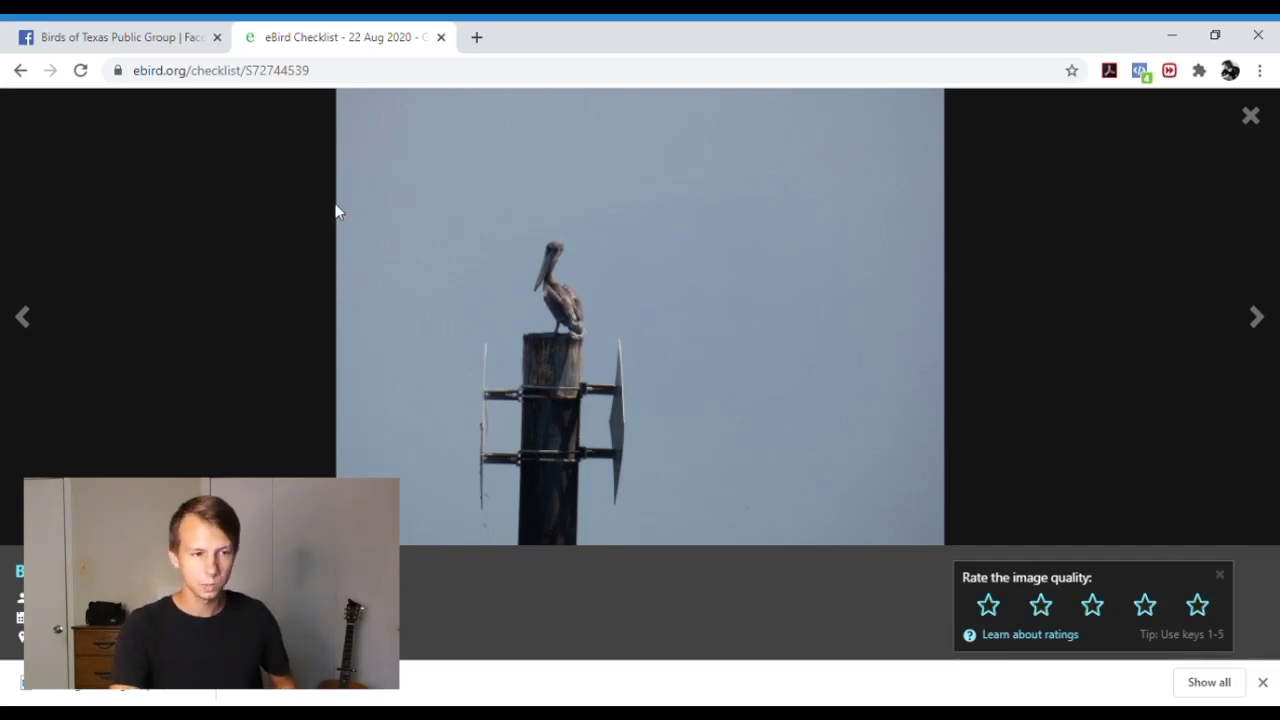
click(18, 71)
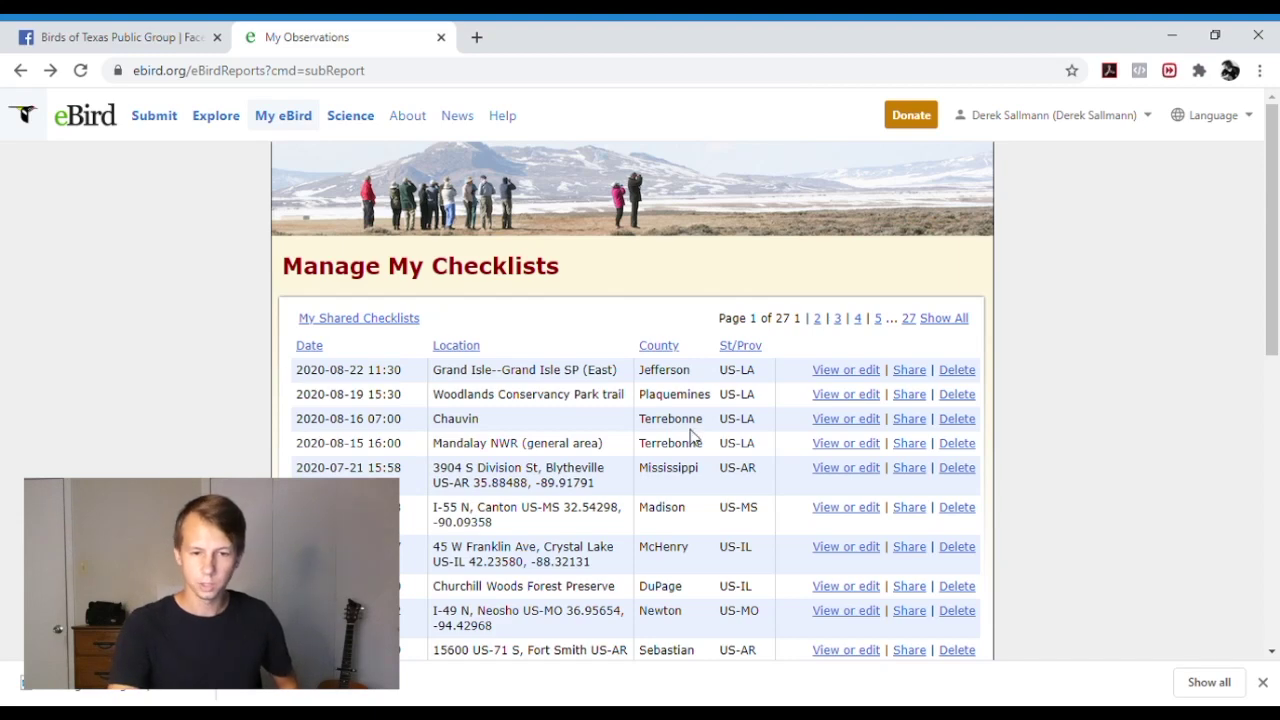
- Look at sharing the Grand Isle checklist, then open the Wisconsin My eBird dashboard
click(908, 378)
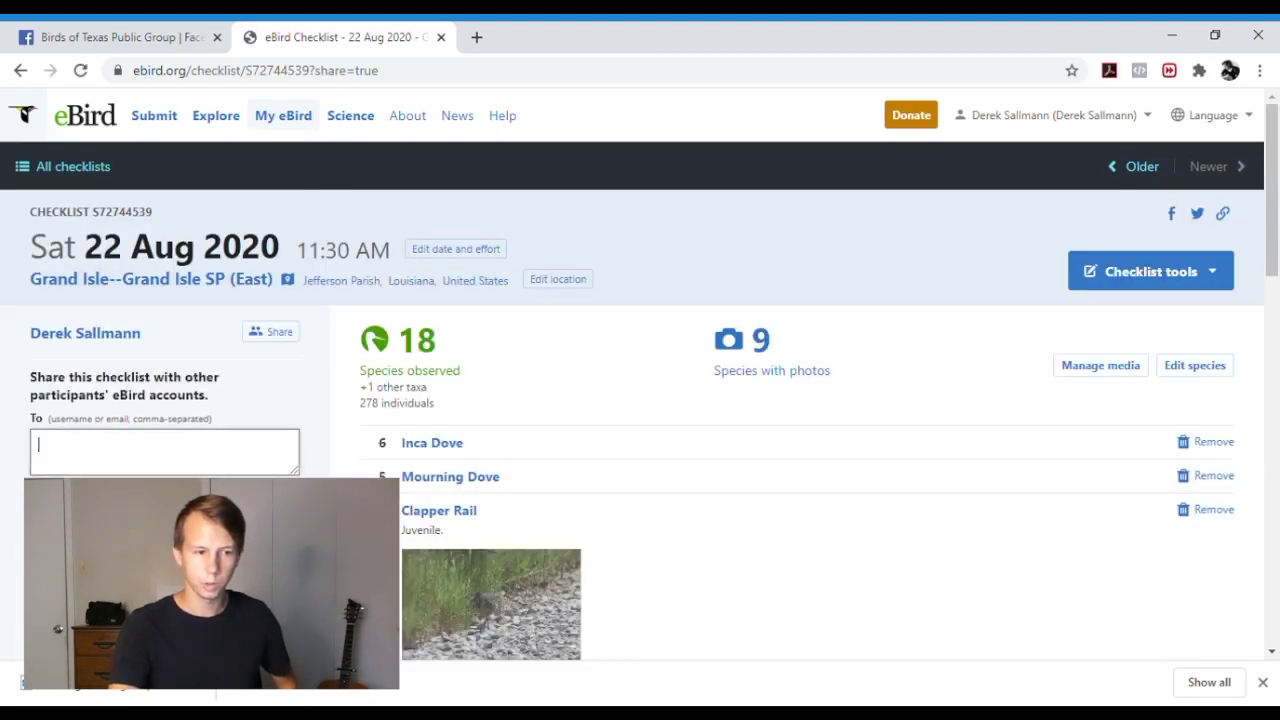
click(128, 469)
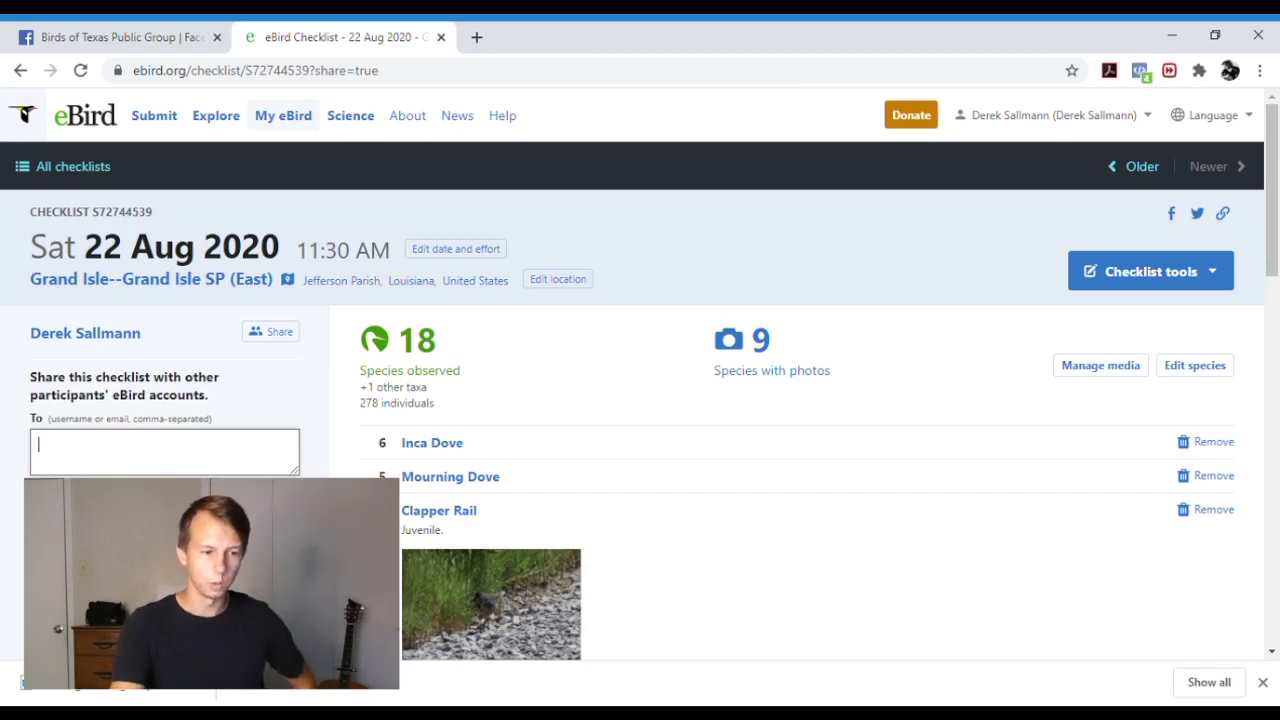
scroll(640, 400, down, 2)
scroll(640, 400, down, 4)
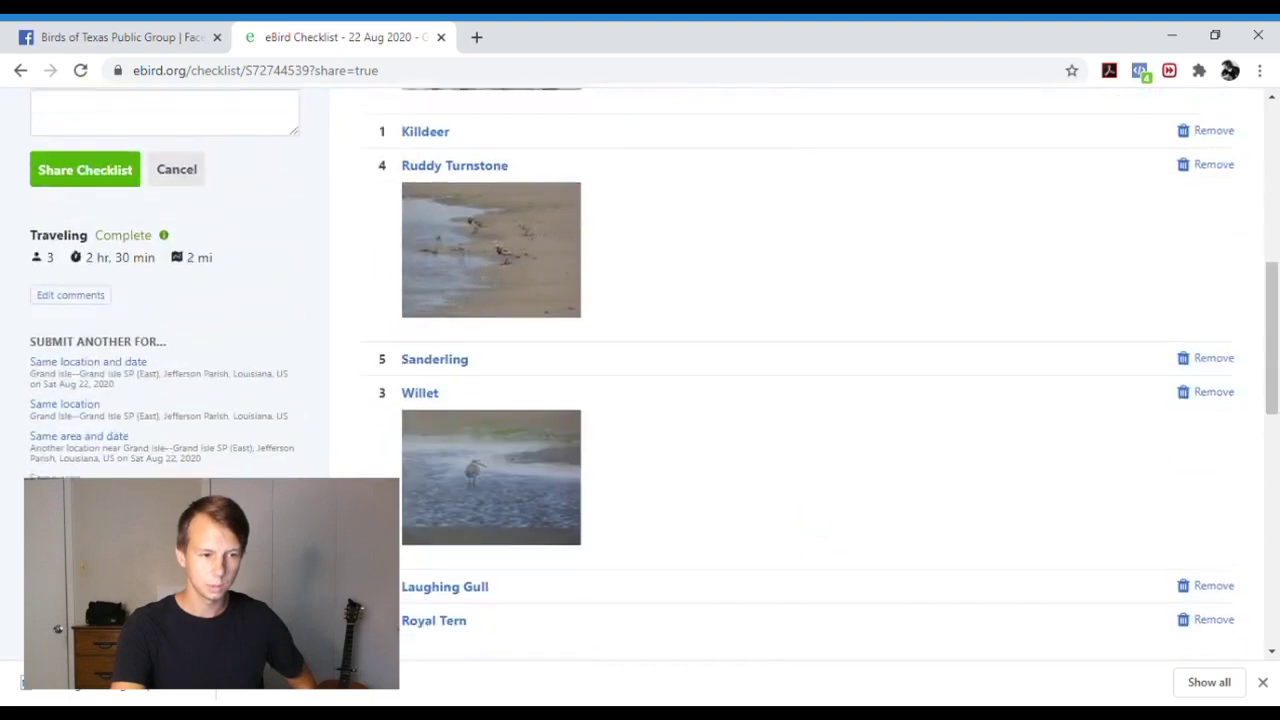
scroll(640, 400, up, 6)
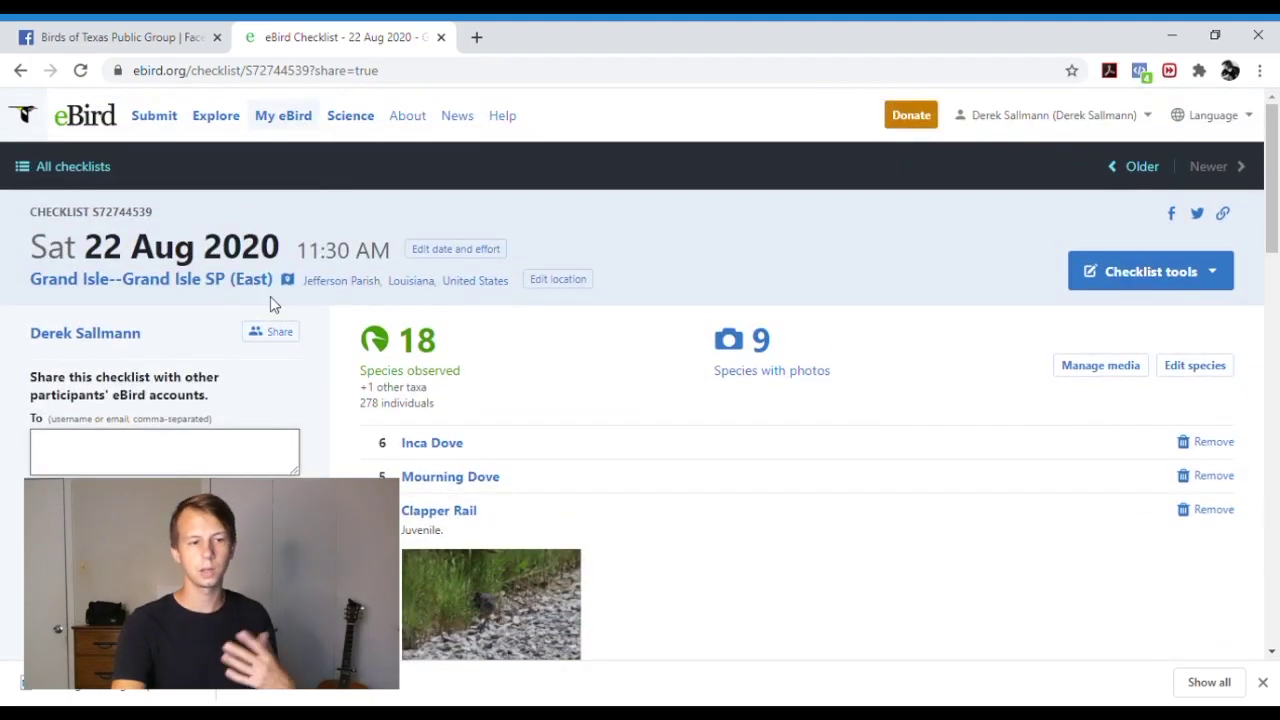
click(20, 72)
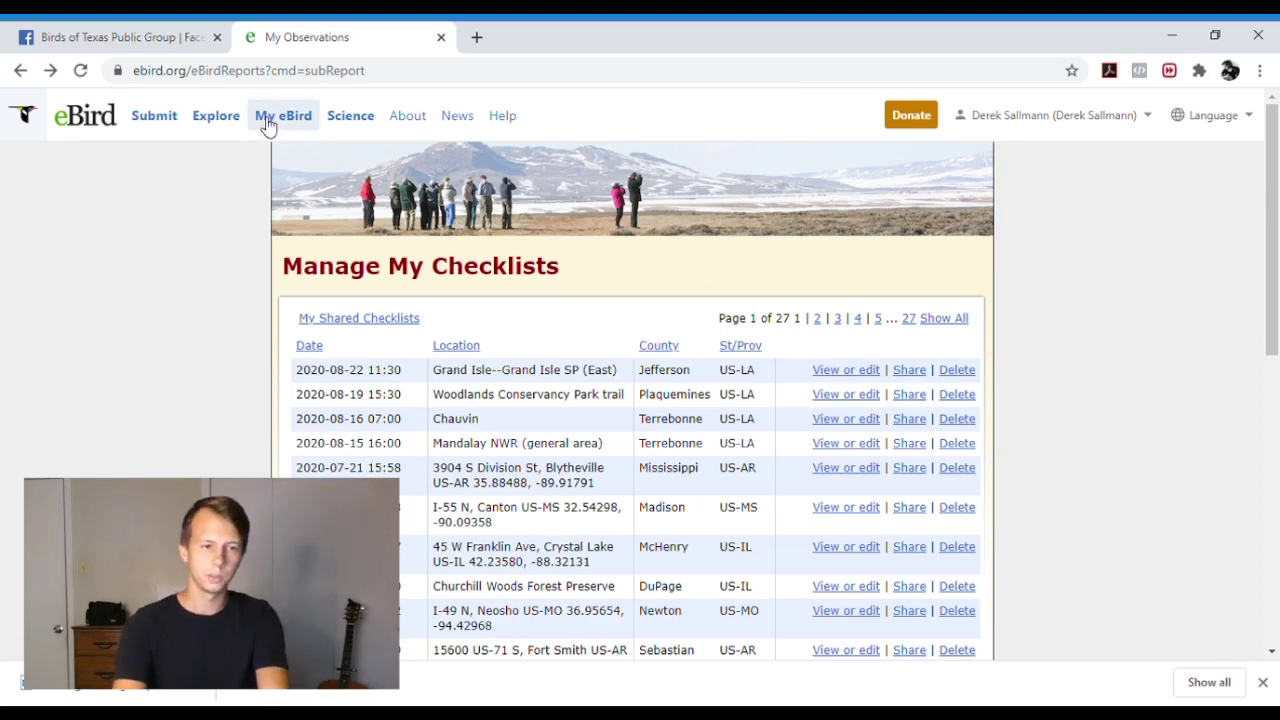
click(267, 117)
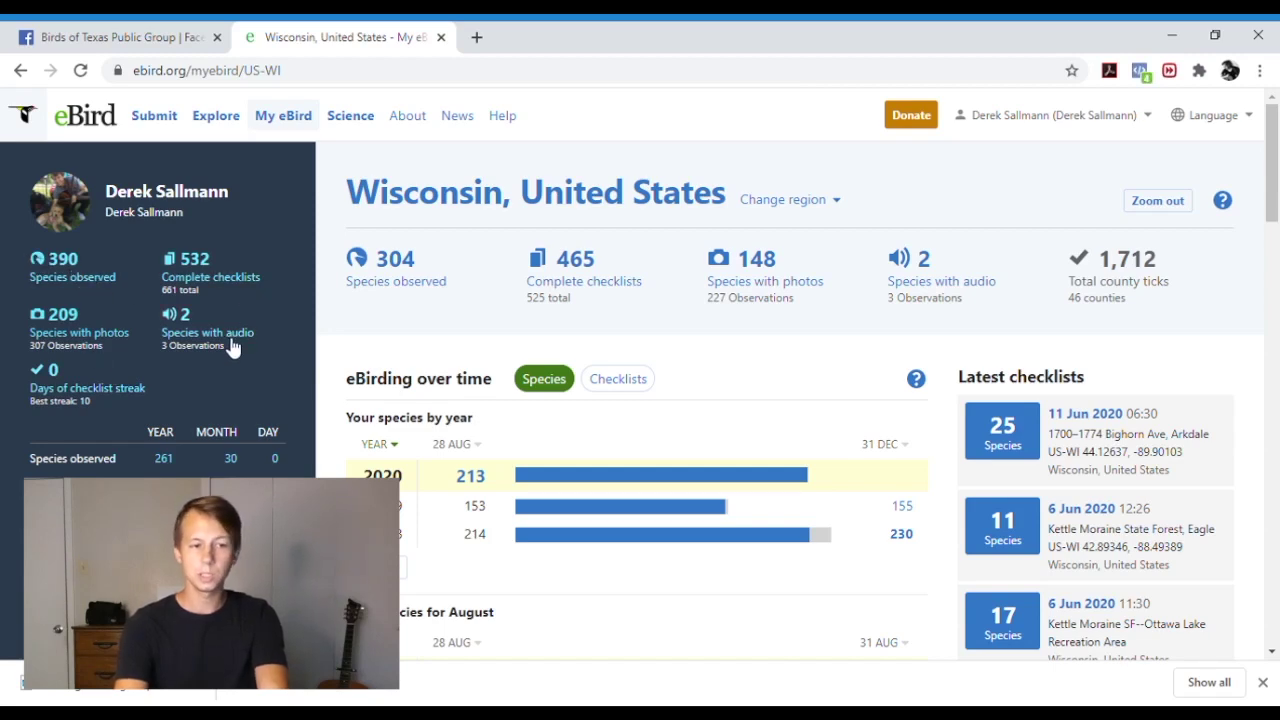
- Play the Indigo Bunting recording from Species with audio, then return to the Wisconsin dashboard
click(196, 338)
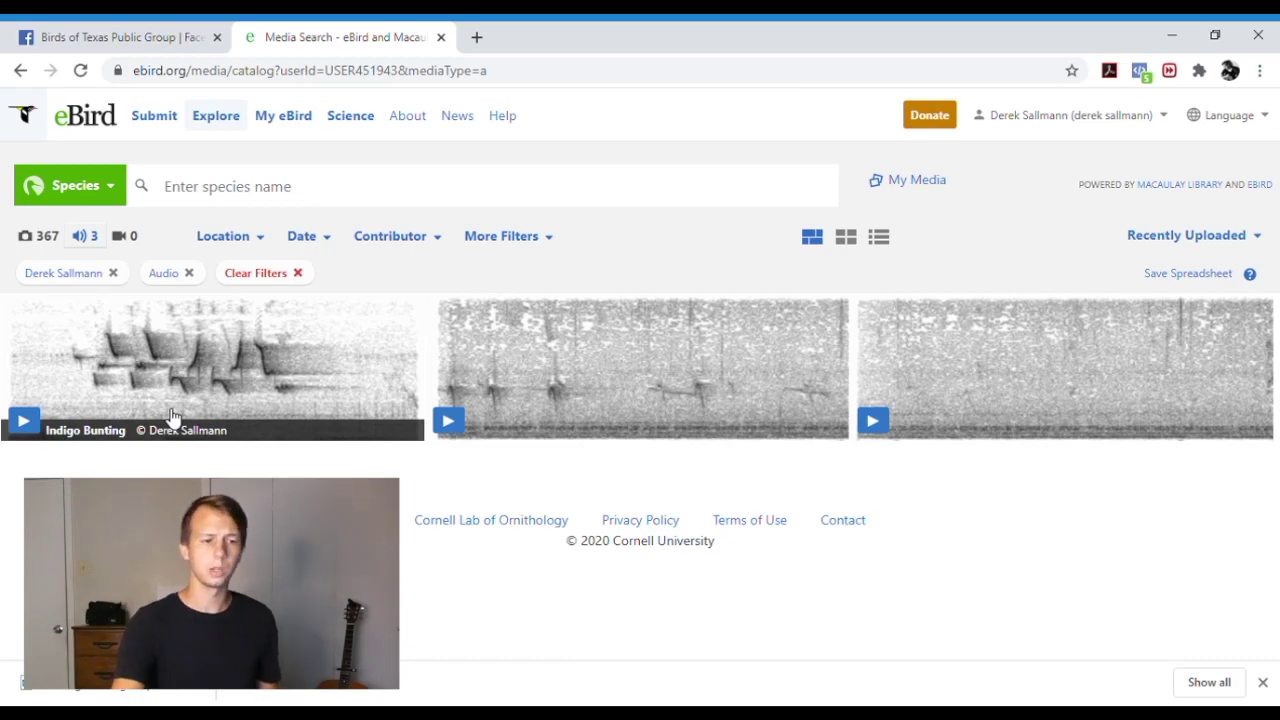
click(24, 421)
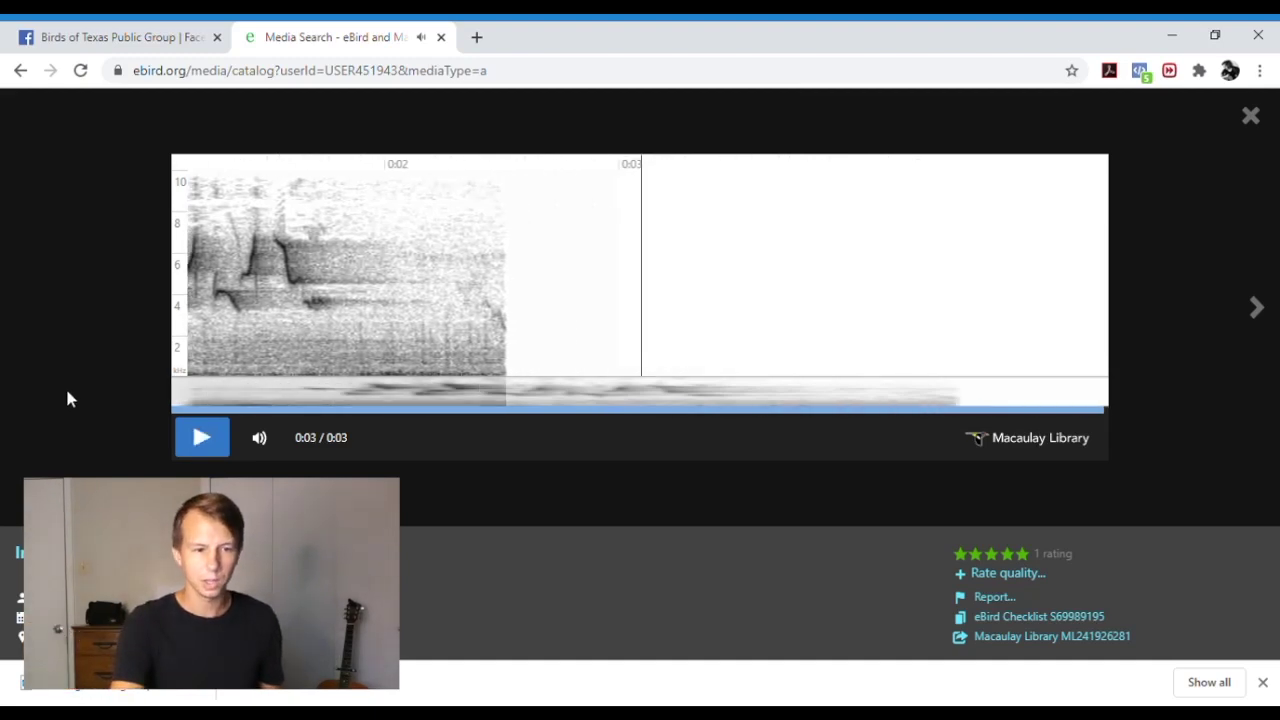
click(1251, 116)
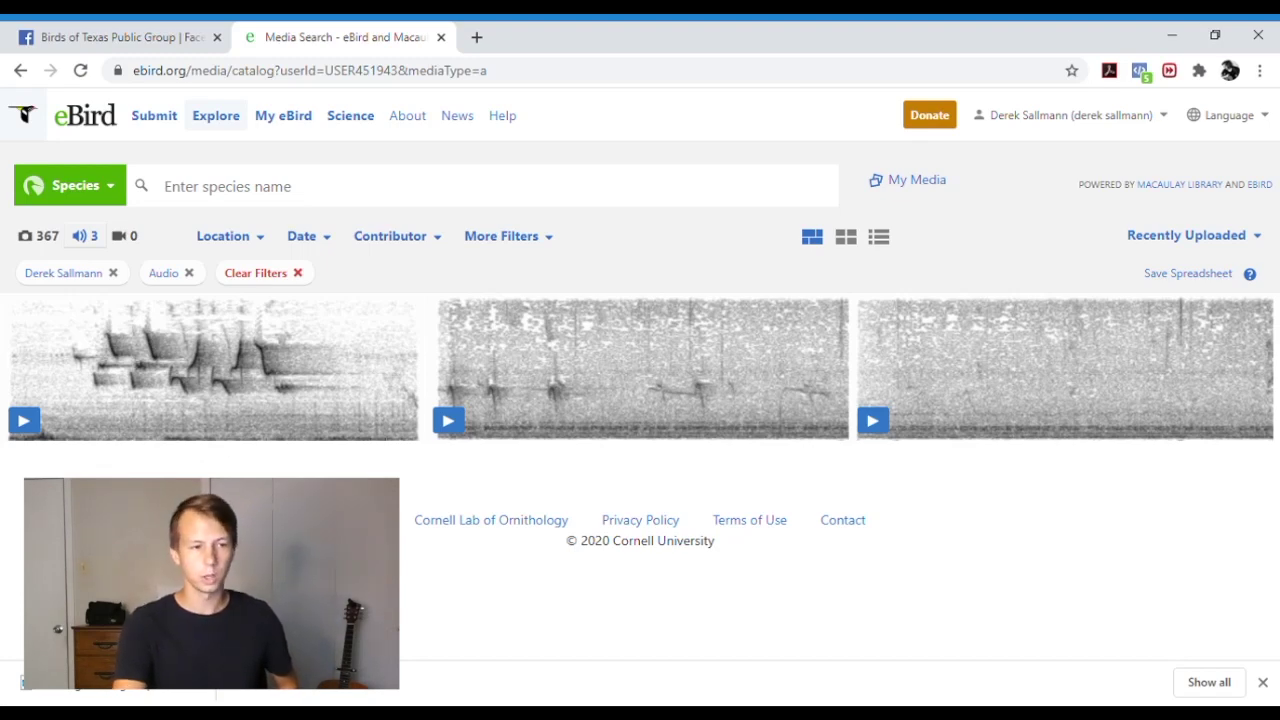
click(18, 78)
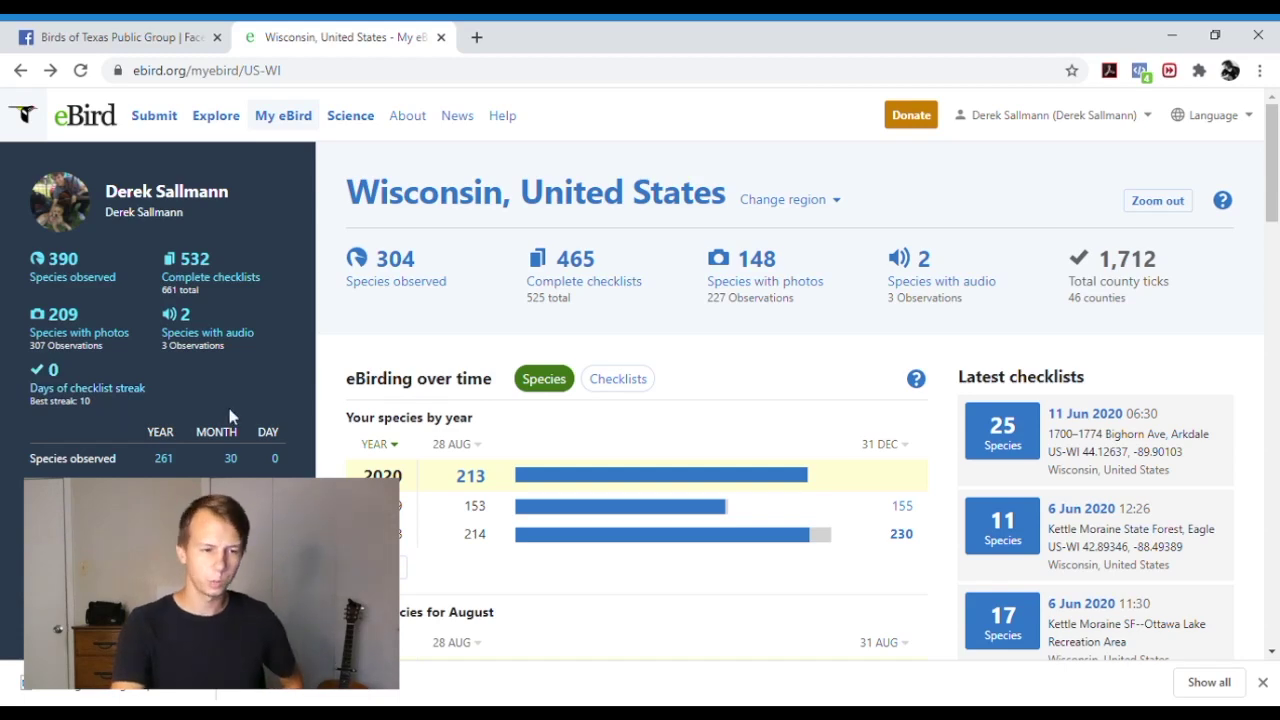
- Scroll the Wisconsin My eBird dashboard to the species-by-year and August charts
scroll(230, 418, down, 1)
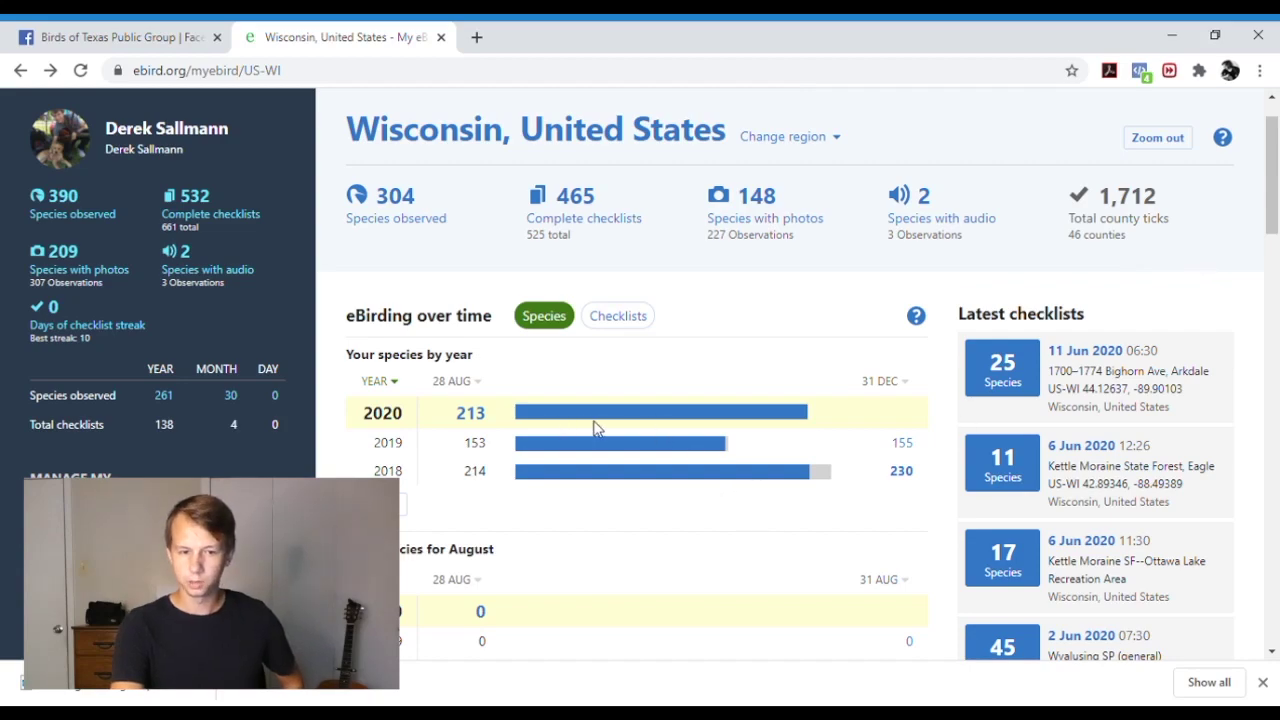
scroll(667, 453, down, 2)
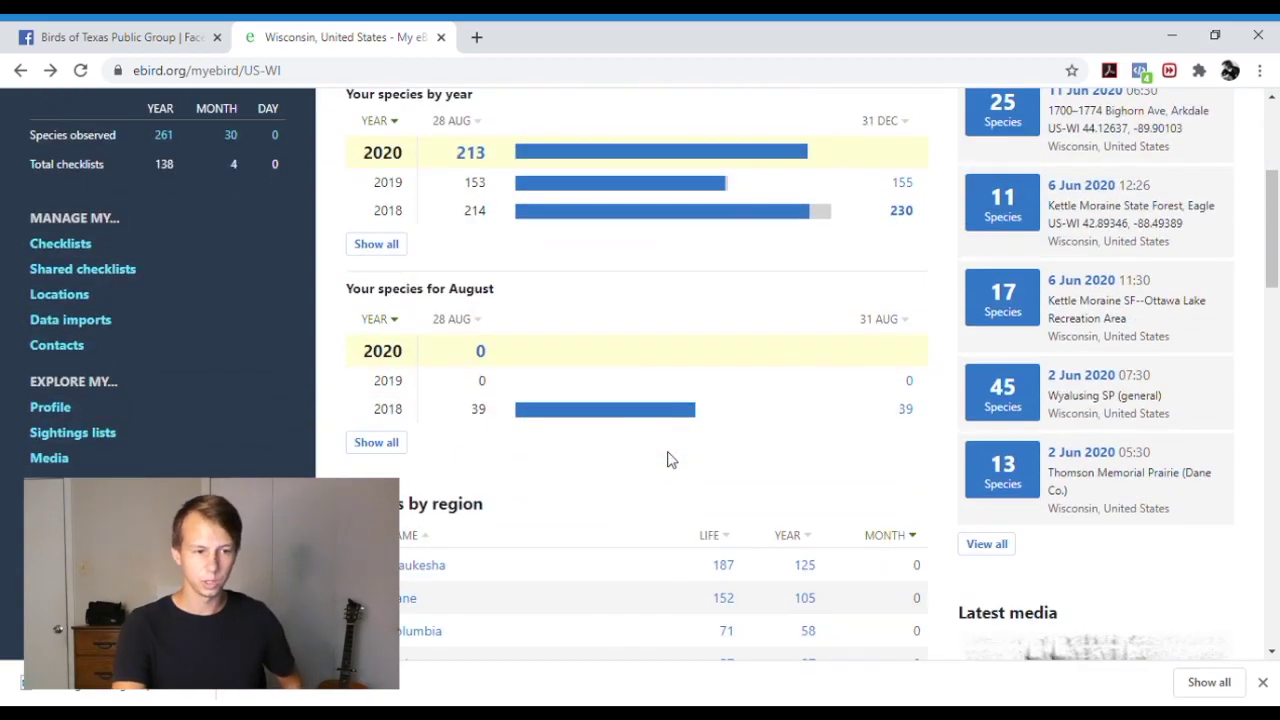
scroll(669, 457, up, 3)
- Open the public profile page and scroll through its Wisconsin stats
click(62, 215)
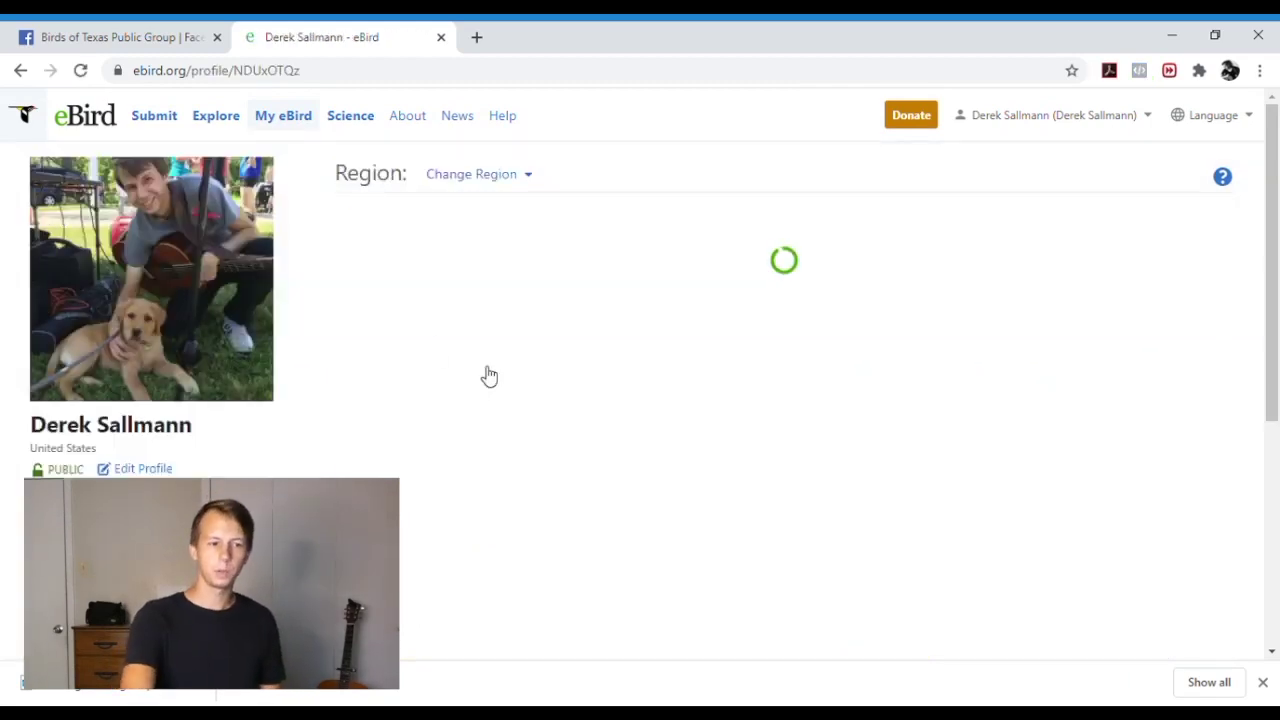
scroll(645, 433, down, 1)
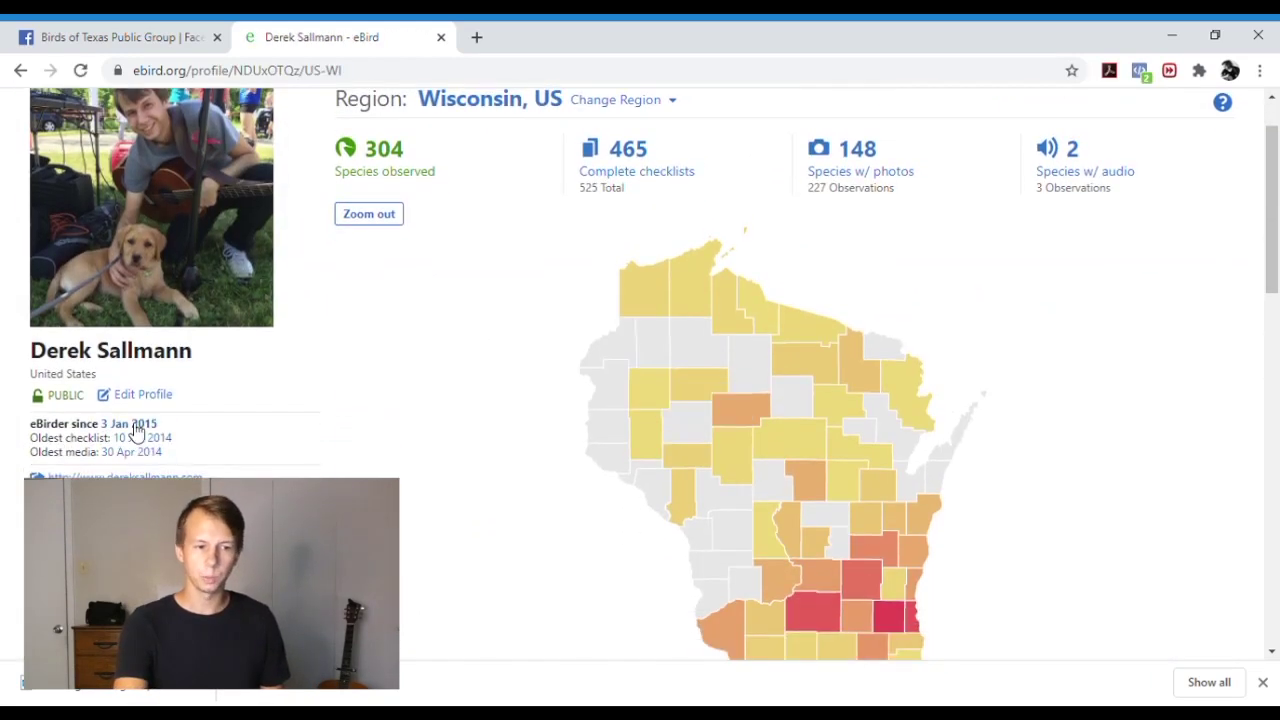
scroll(758, 615, down, 1)
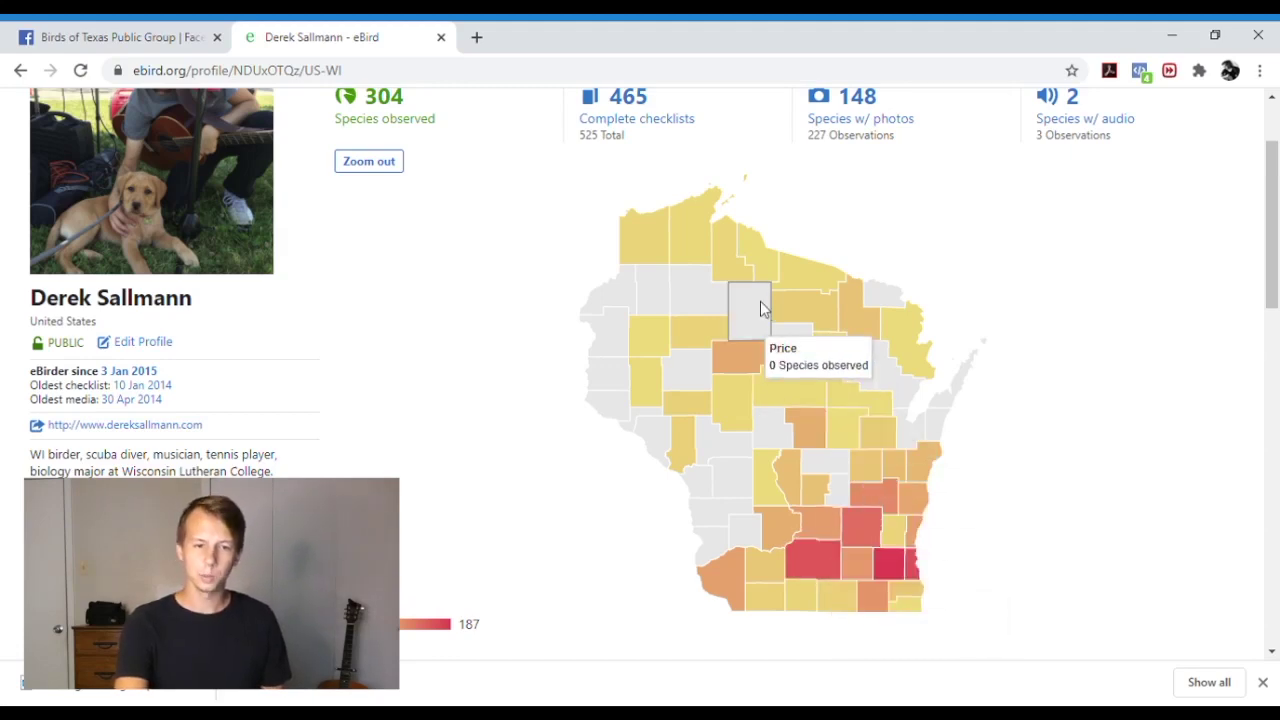
scroll(600, 513, down, 1)
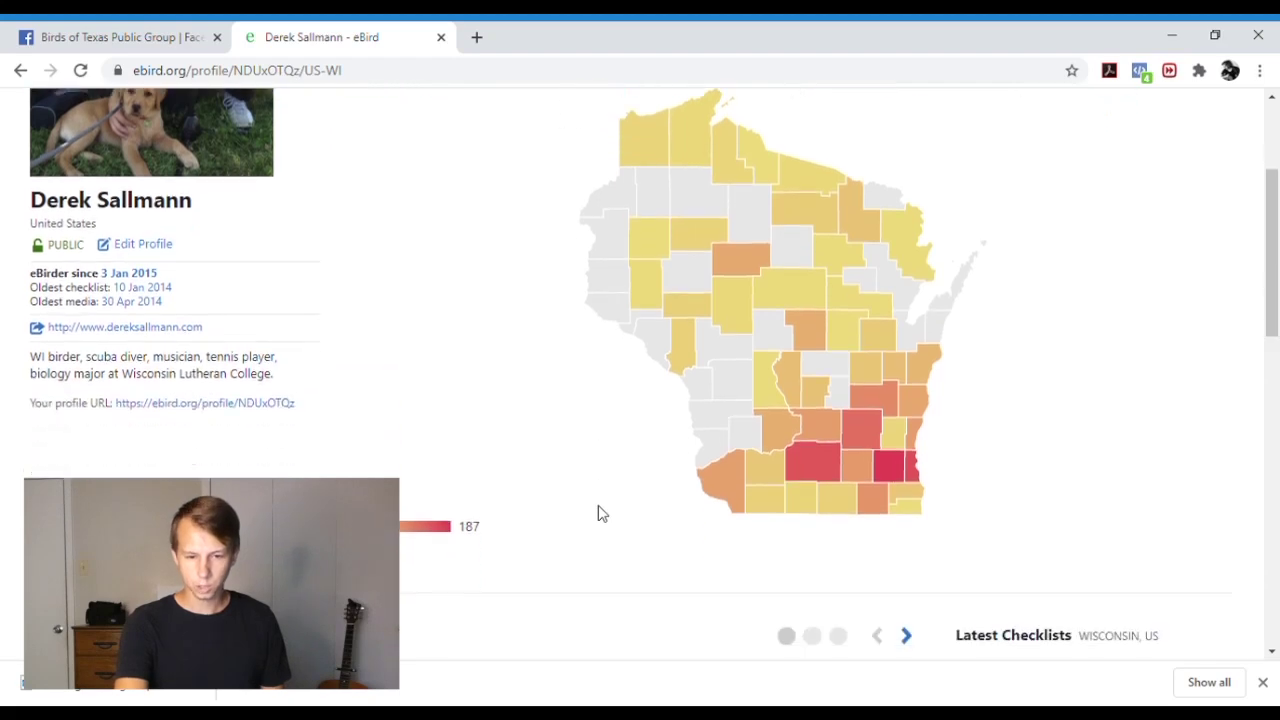
scroll(726, 386, up, 2)
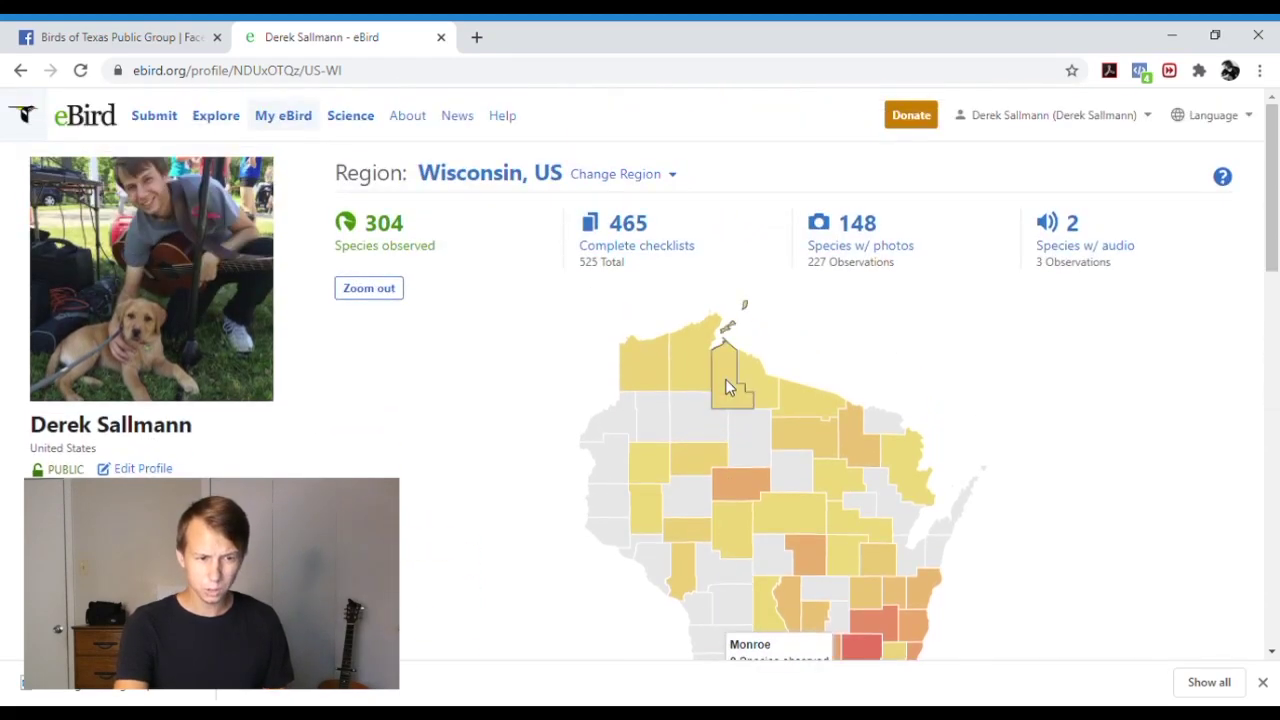
- Widen the profile map from Wisconsin to the US, then to World: 390 species, 532 checklists
click(352, 289)
scroll(914, 450, down, 2)
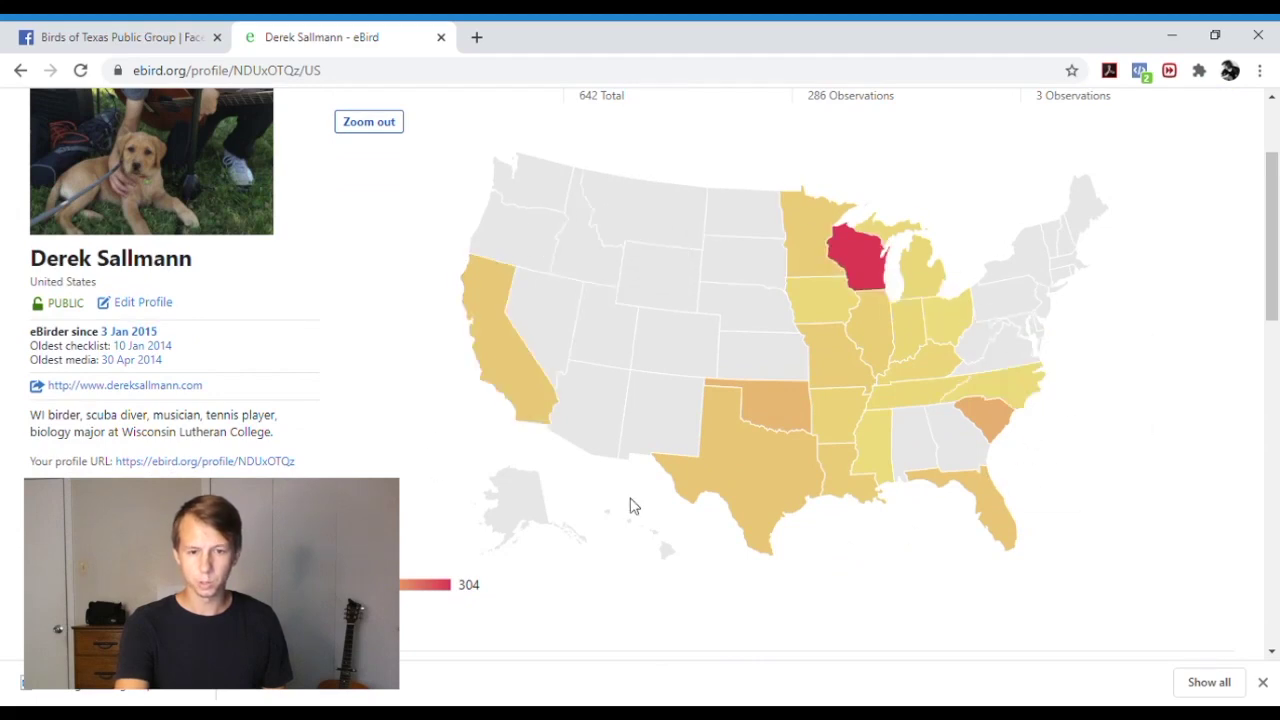
click(385, 131)
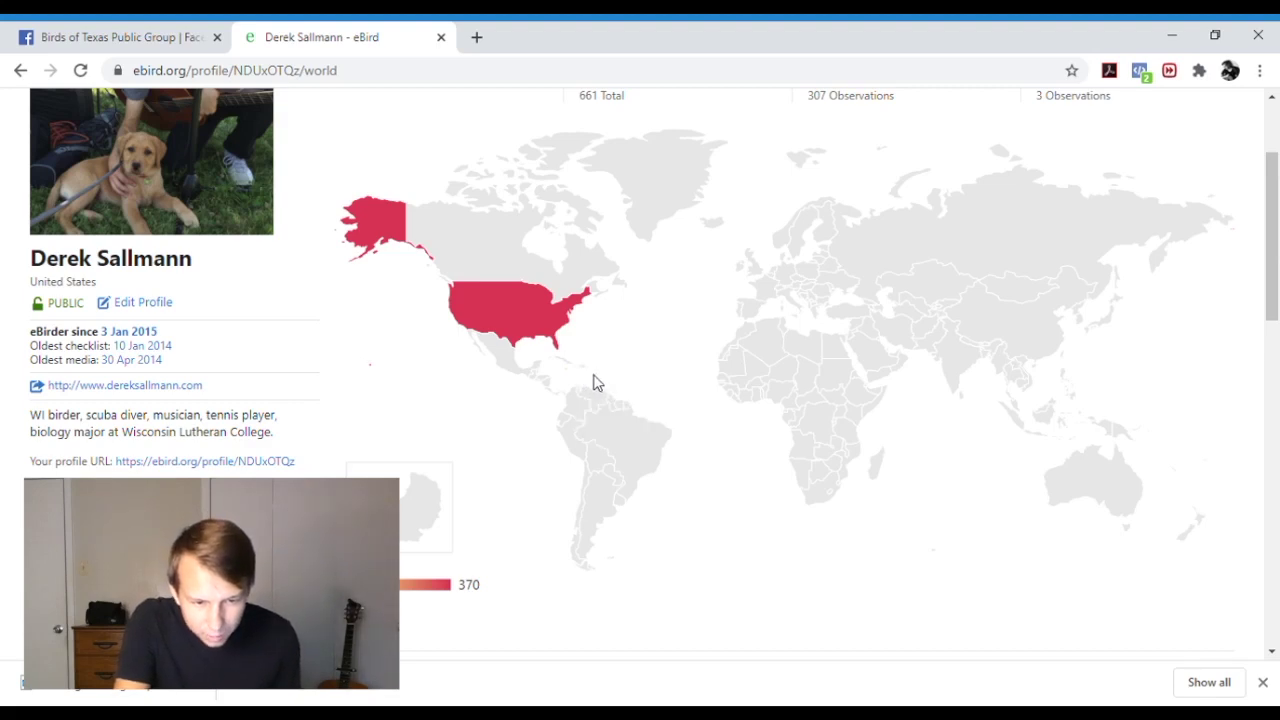
scroll(618, 394, up, 1)
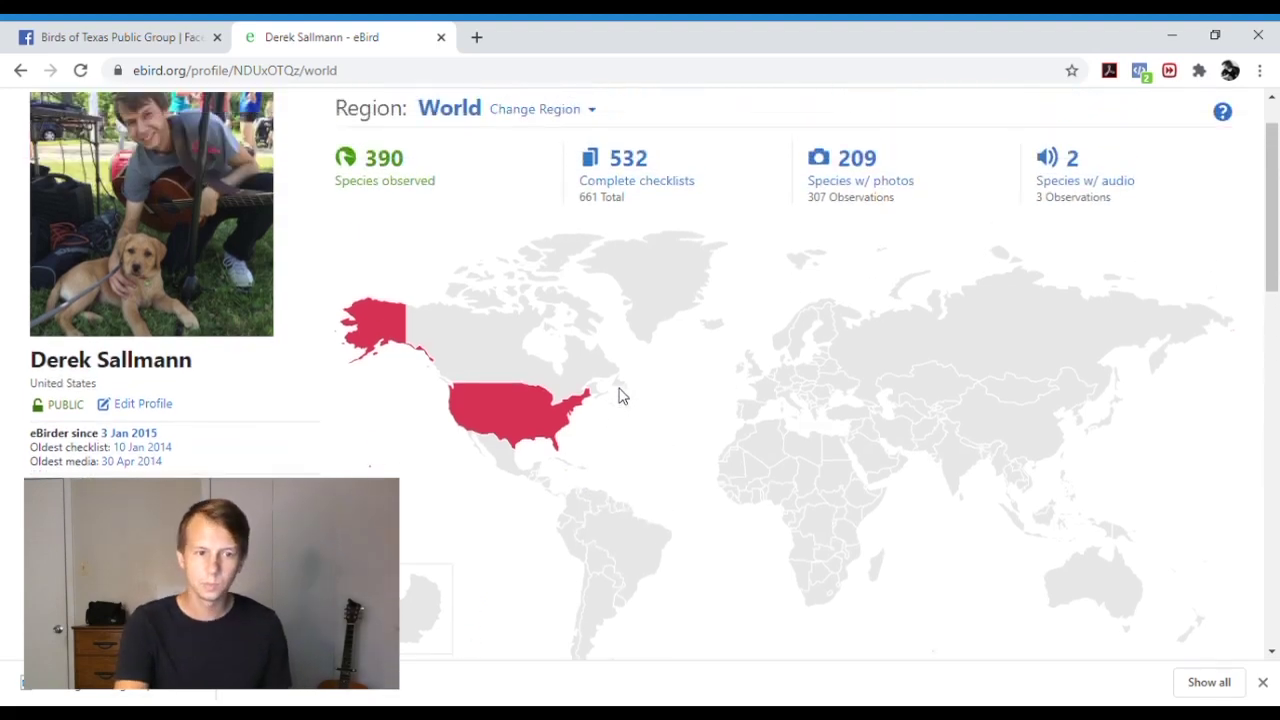
scroll(618, 394, down, 3)
scroll(500, 490, down, 3)
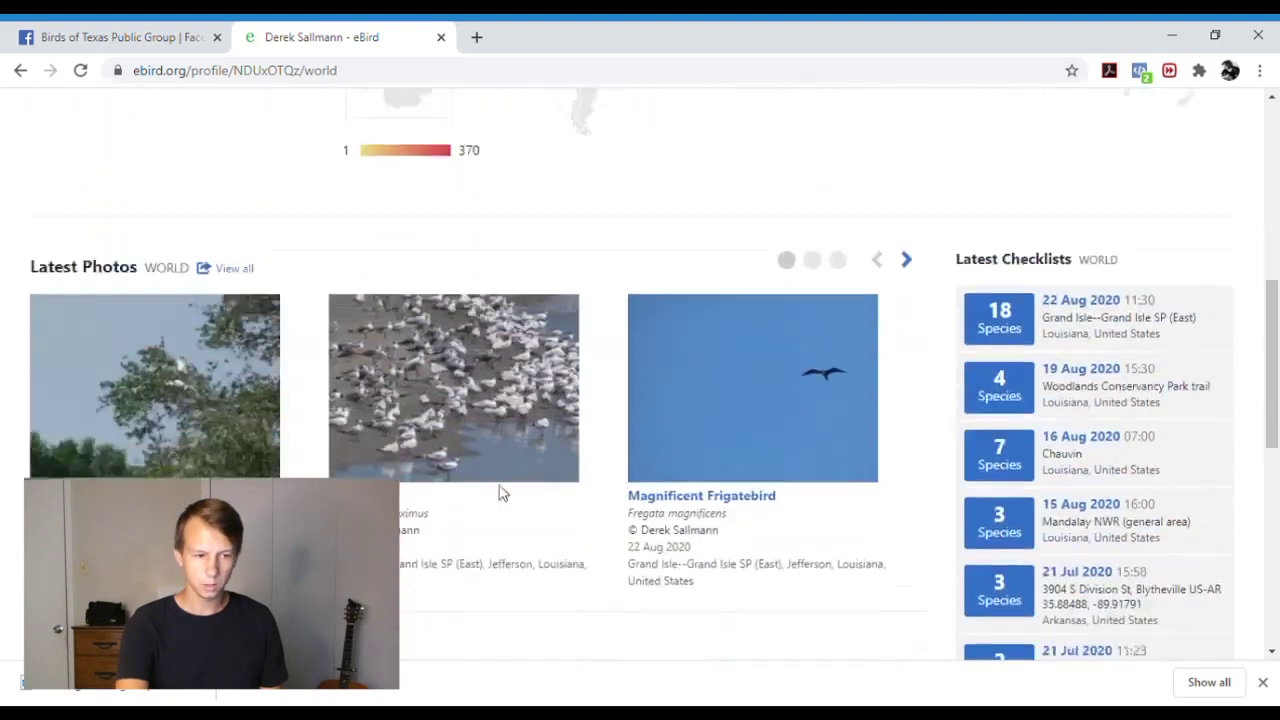
scroll(460, 300, down, 3)
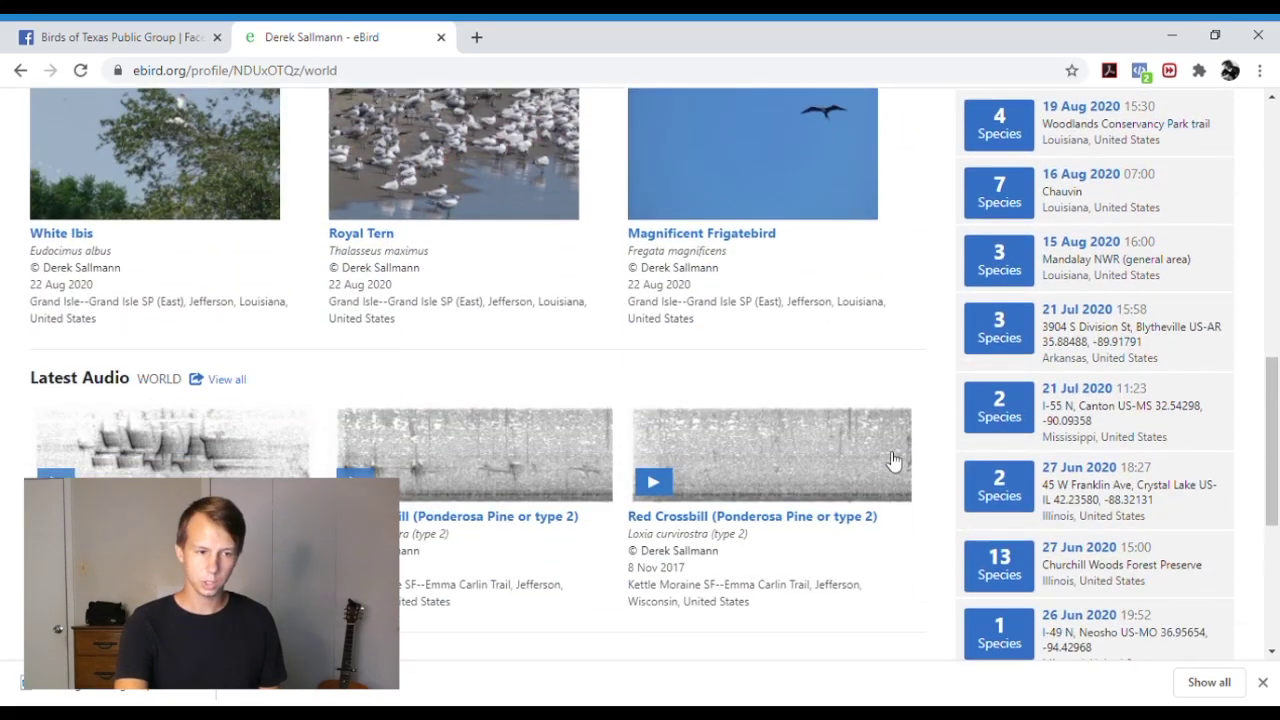
scroll(460, 300, up, 8)
scroll(460, 300, up, 2)
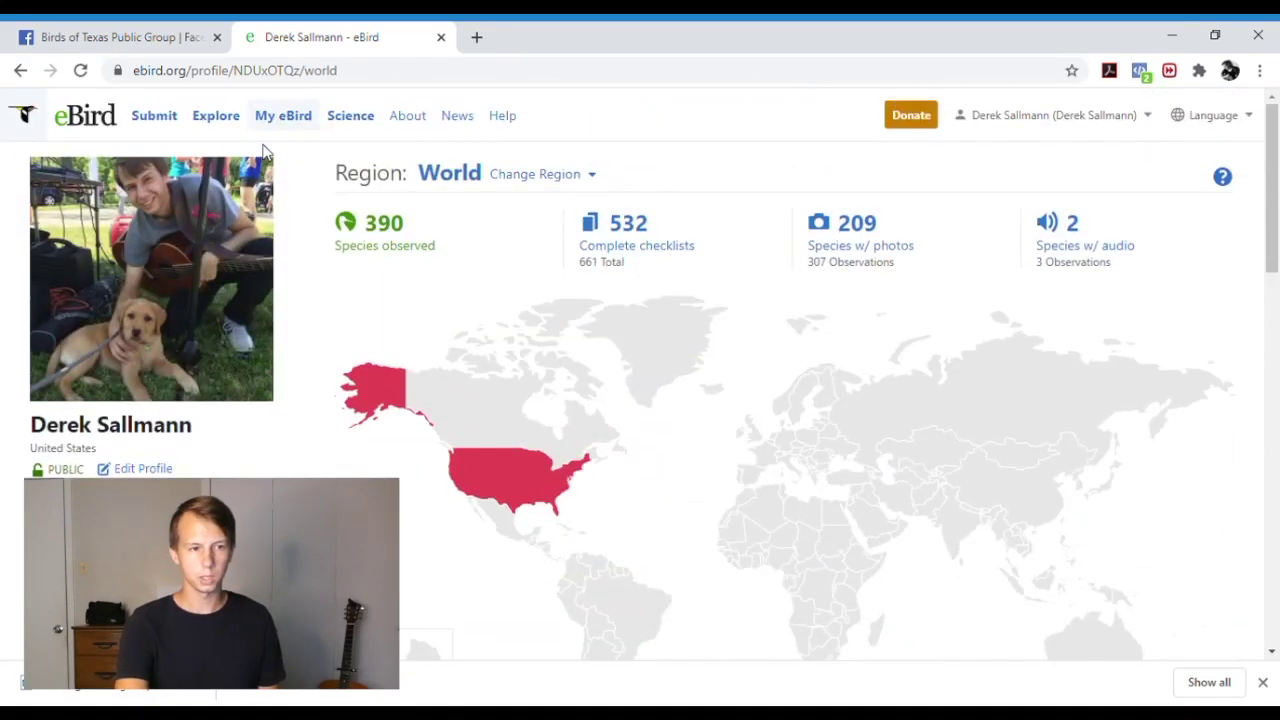
click(216, 116)
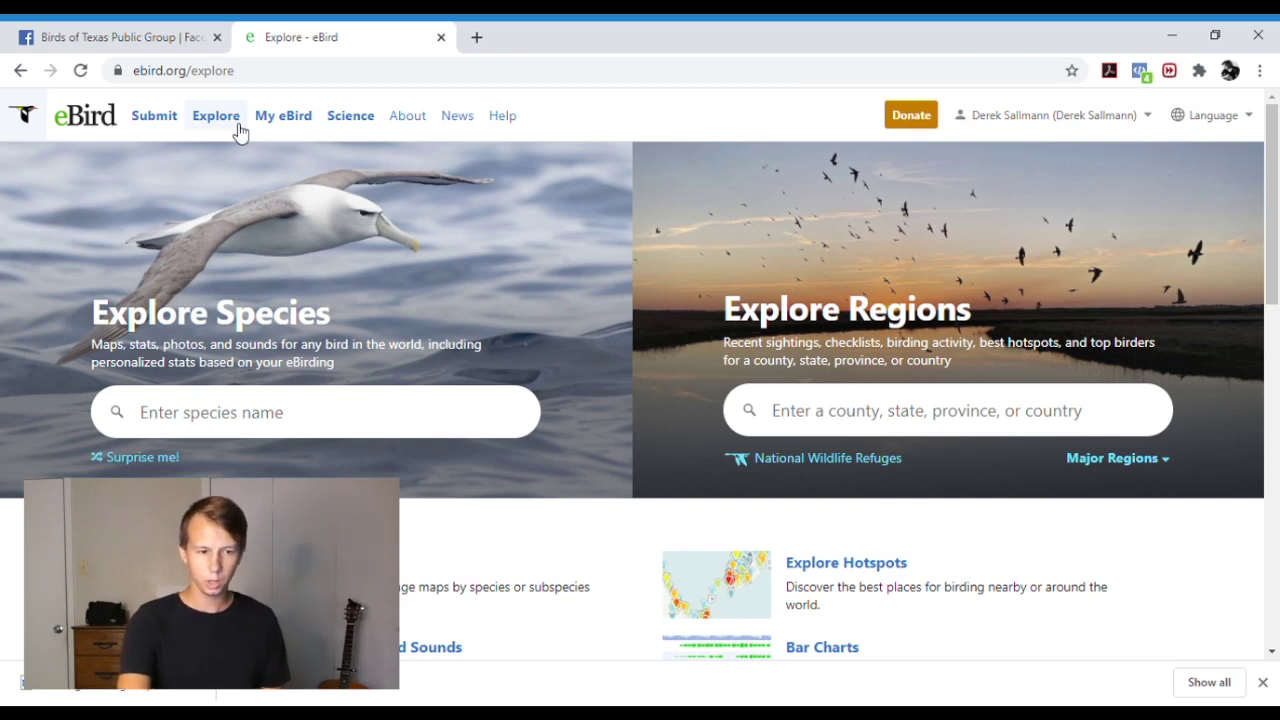
- Scroll down the Explore page through Target Species, Alerts, Top 100 and Yard Totals
scroll(529, 457, down, 2)
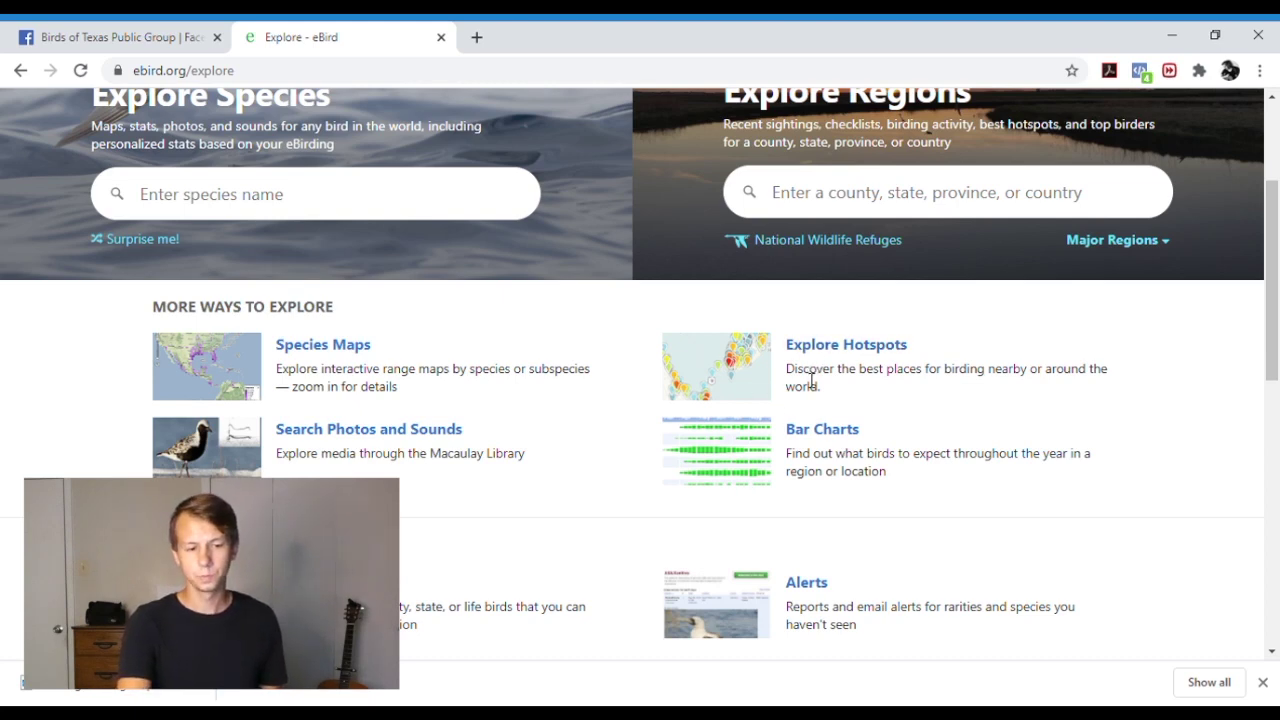
scroll(810, 372, down, 2)
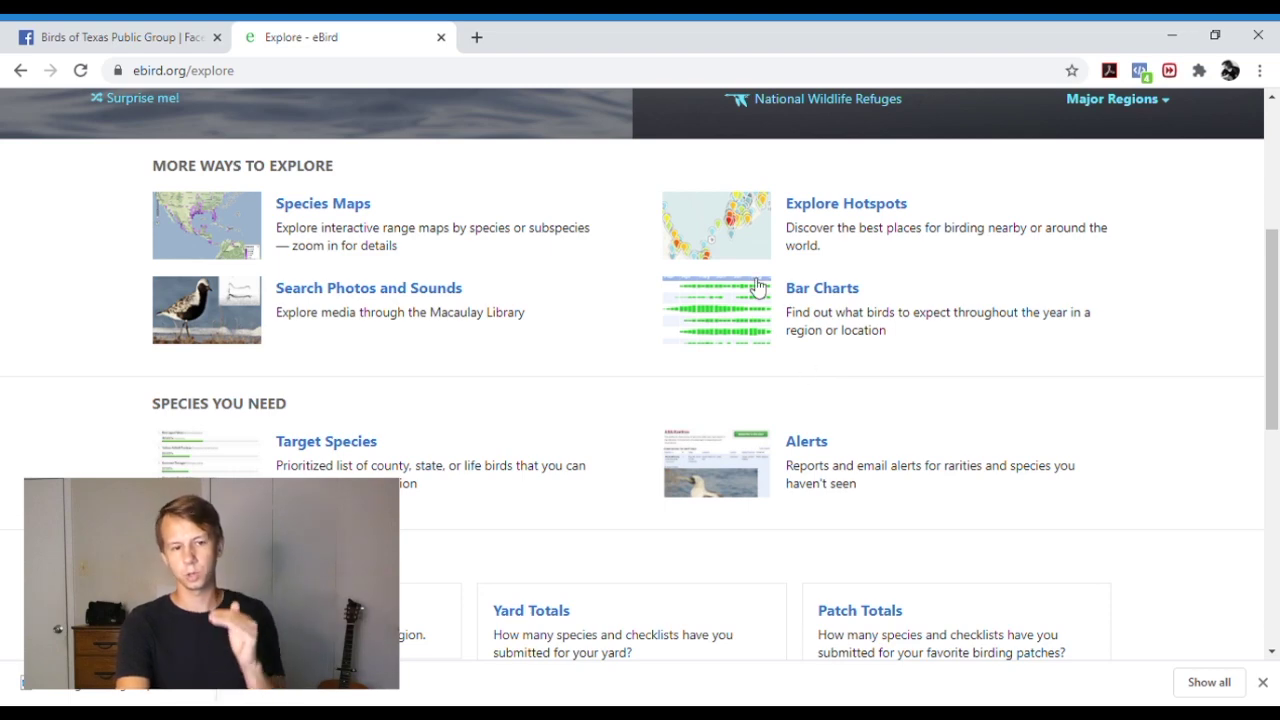
scroll(563, 286, down, 2)
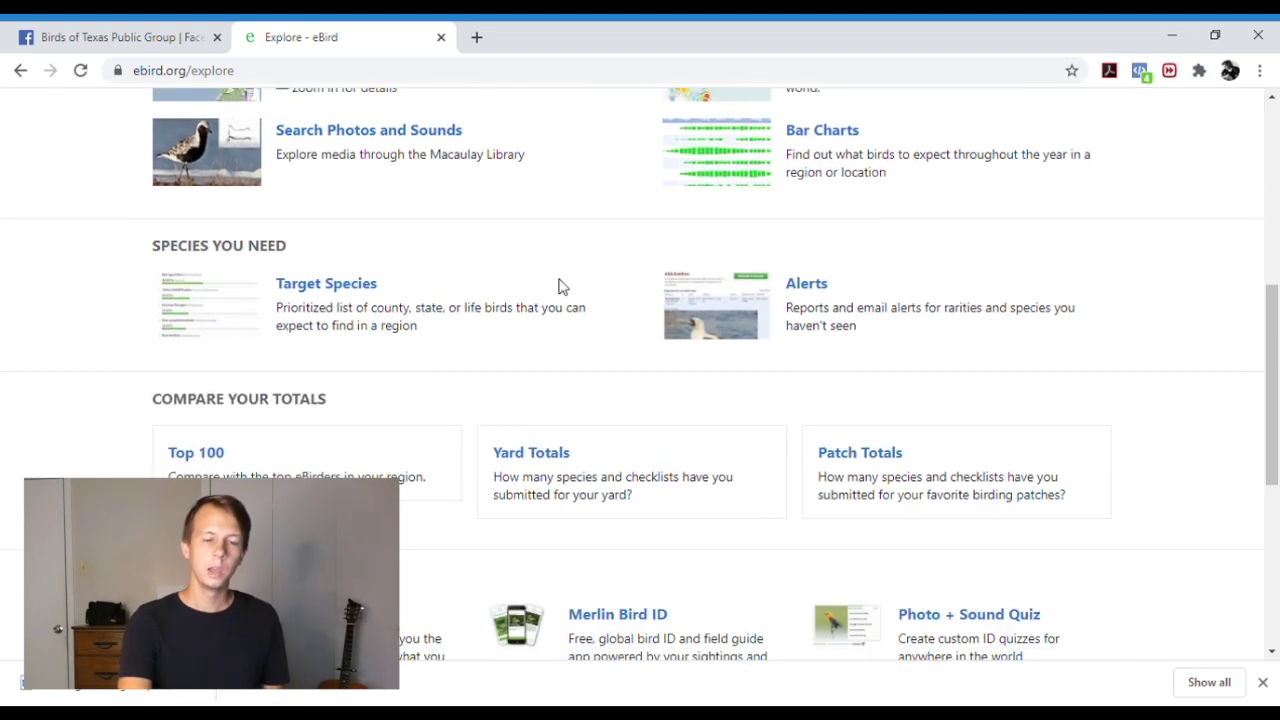
- Open Alerts and browse the ABA Rarities, Rare Bird and Needs alert subscriptions
click(754, 331)
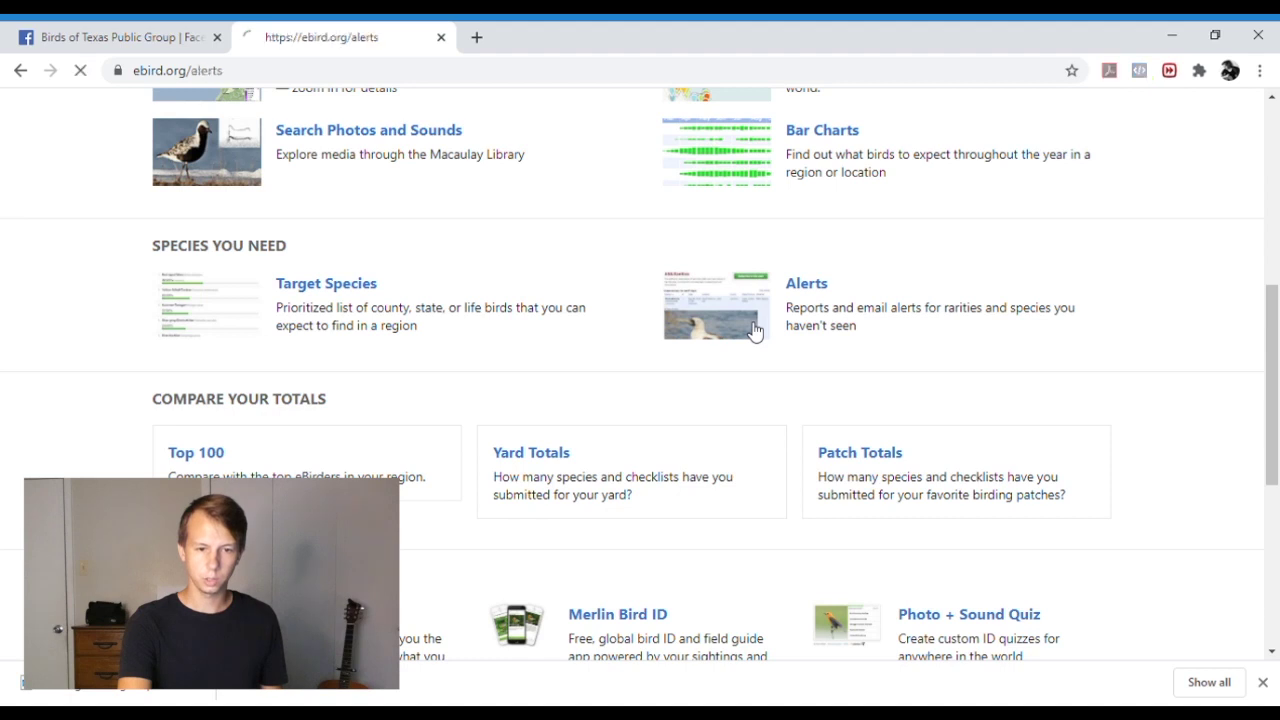
scroll(676, 484, down, 2)
scroll(676, 484, up, 2)
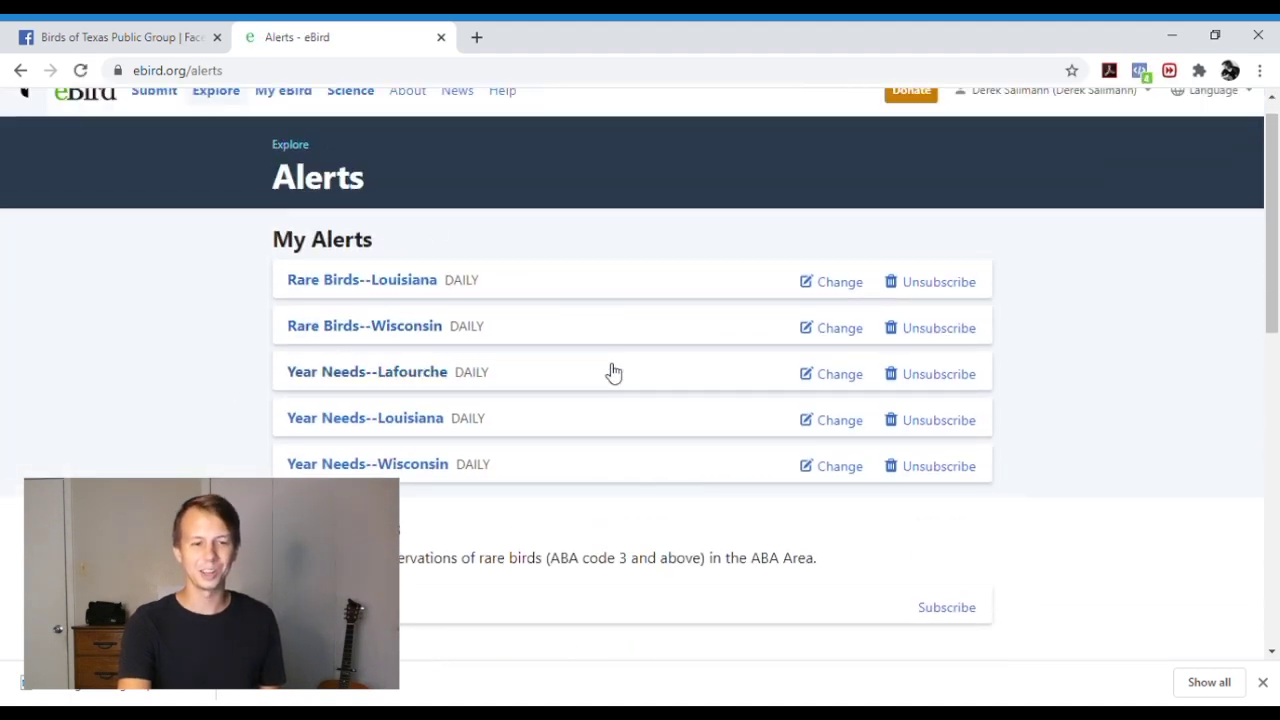
scroll(611, 372, down, 3)
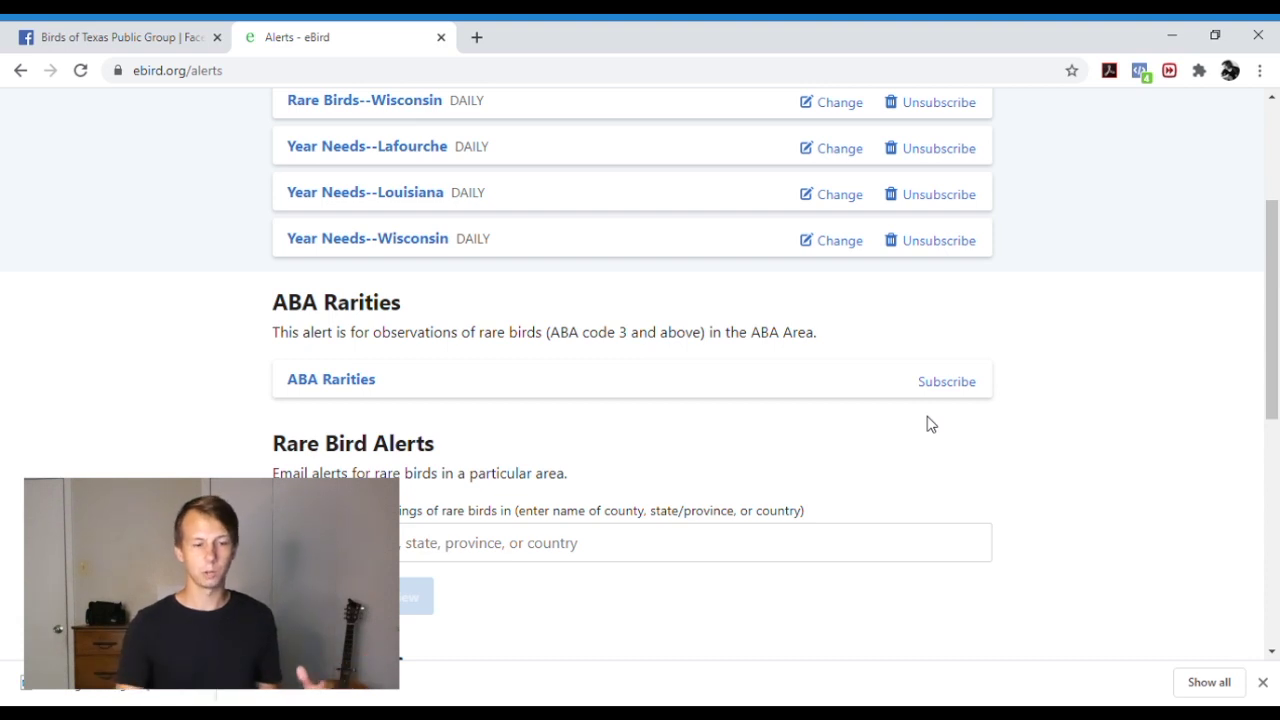
scroll(829, 469, down, 2)
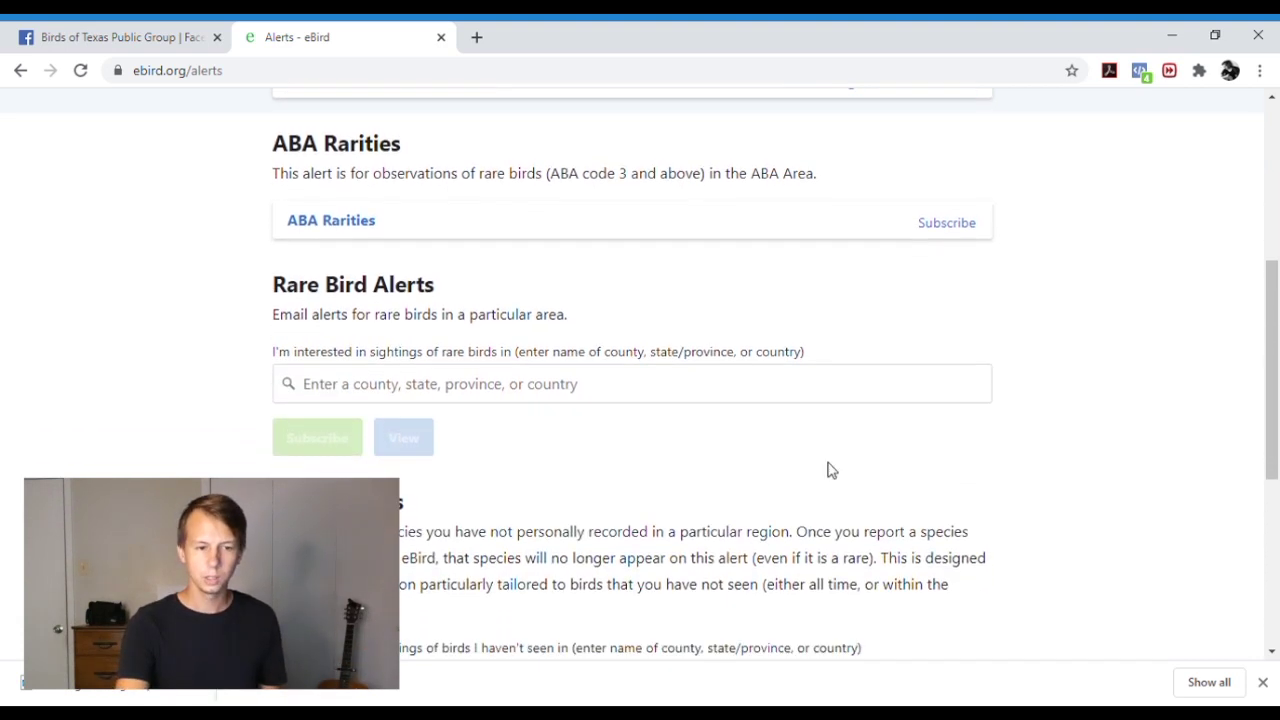
scroll(829, 469, down, 2)
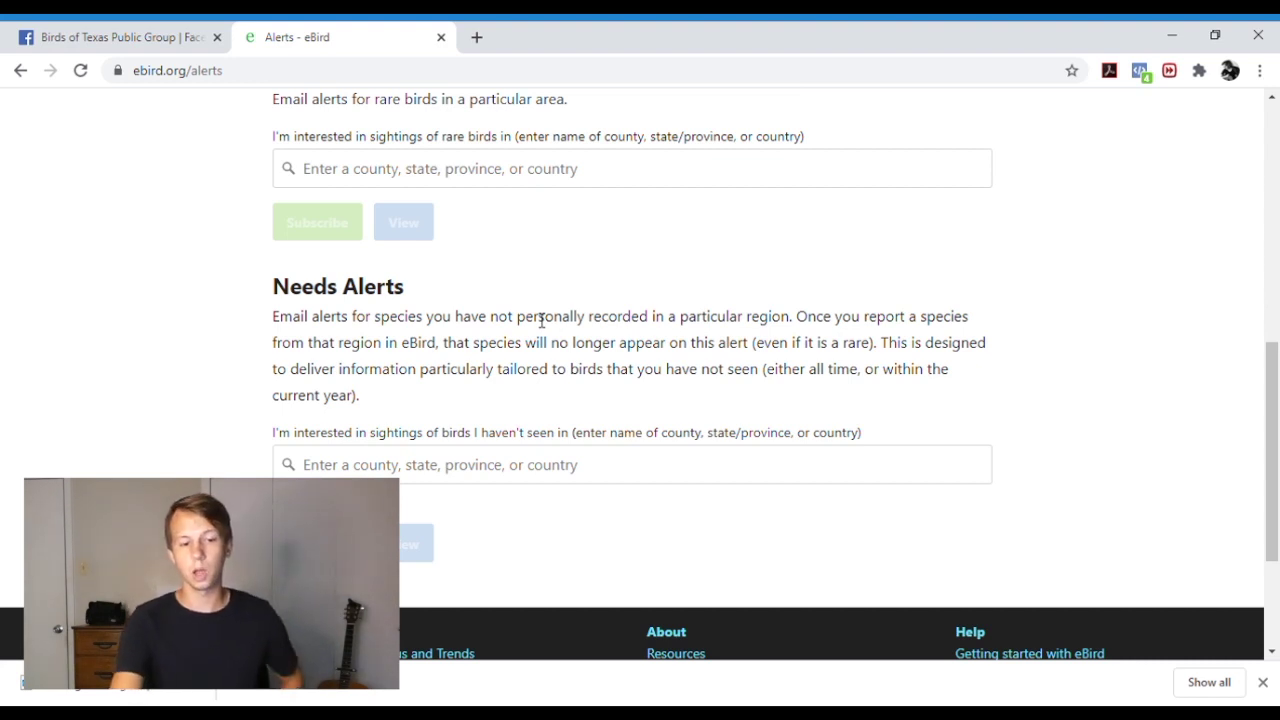
scroll(534, 349, up, 5)
scroll(534, 356, up, 1)
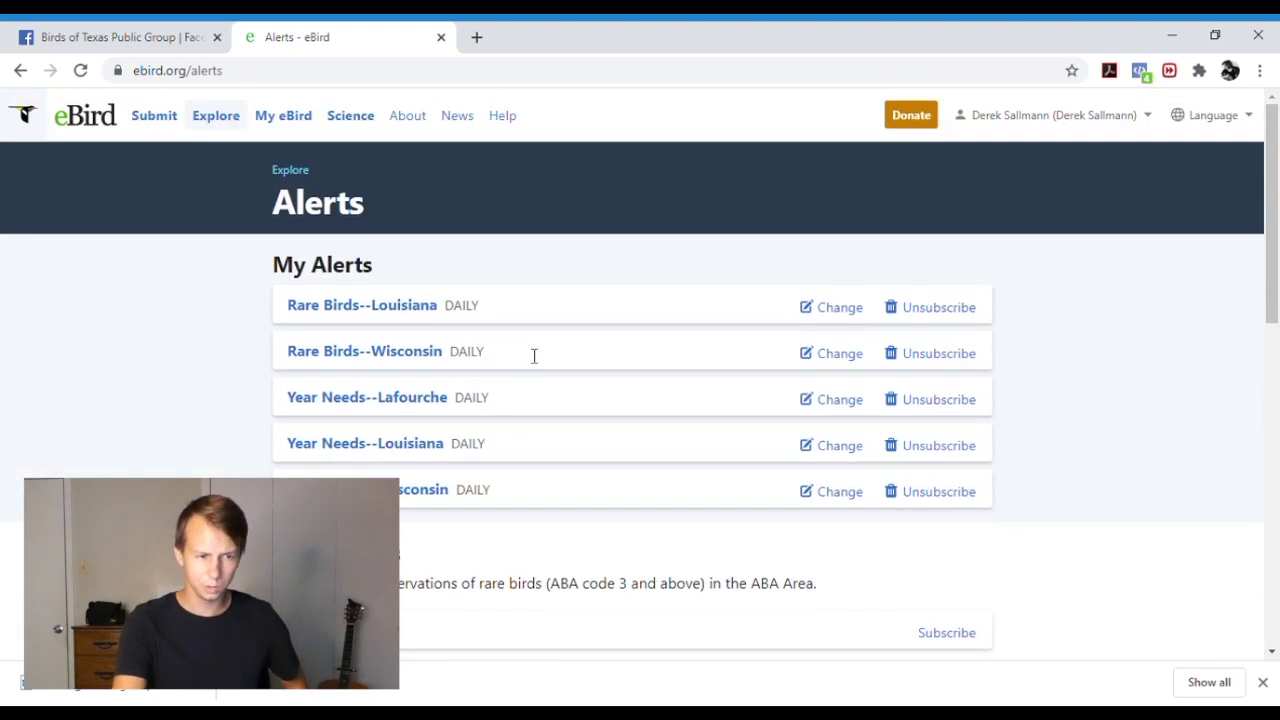
- Search Explore Species for 'Least Tern' and open its species page
click(219, 120)
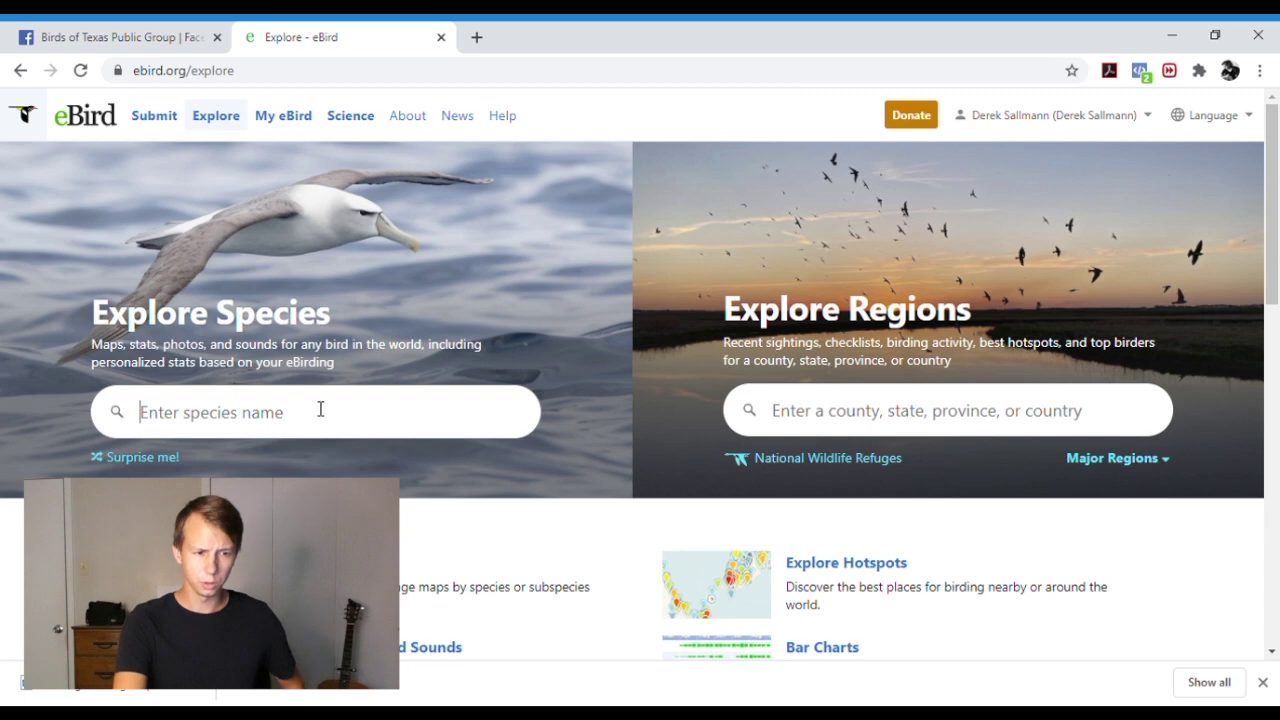
click(320, 409)
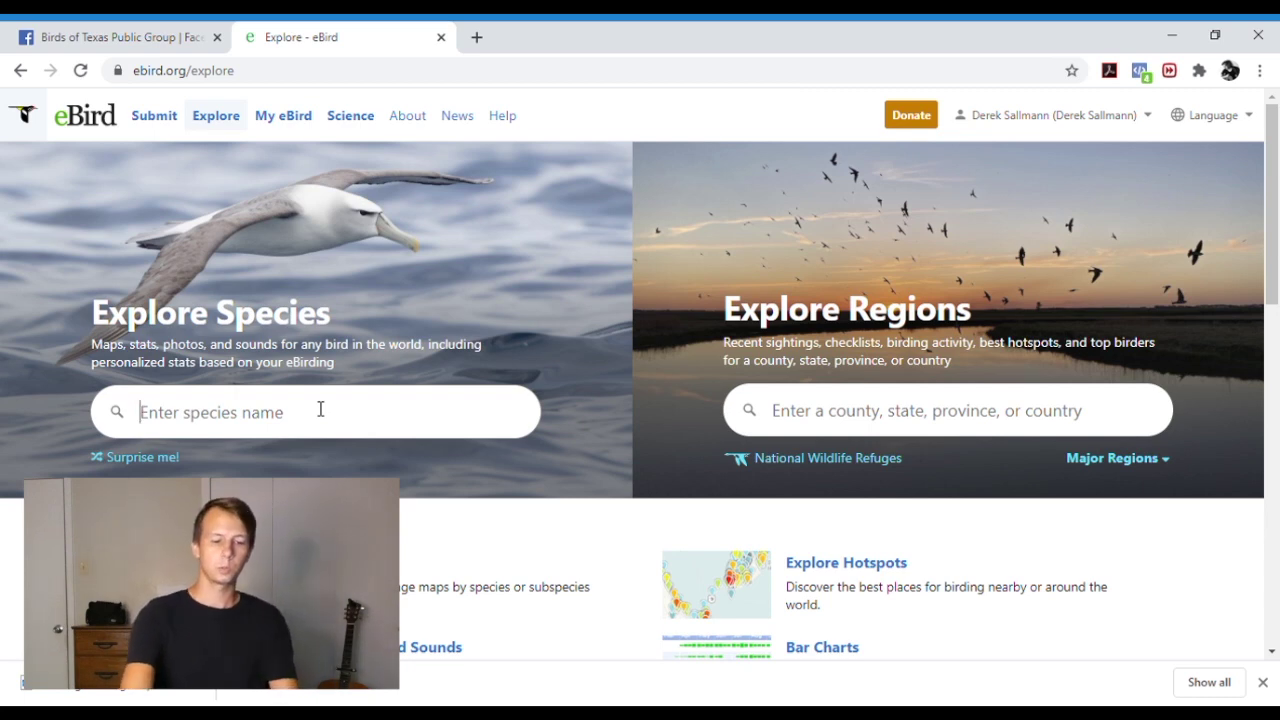
text(Least Tern)
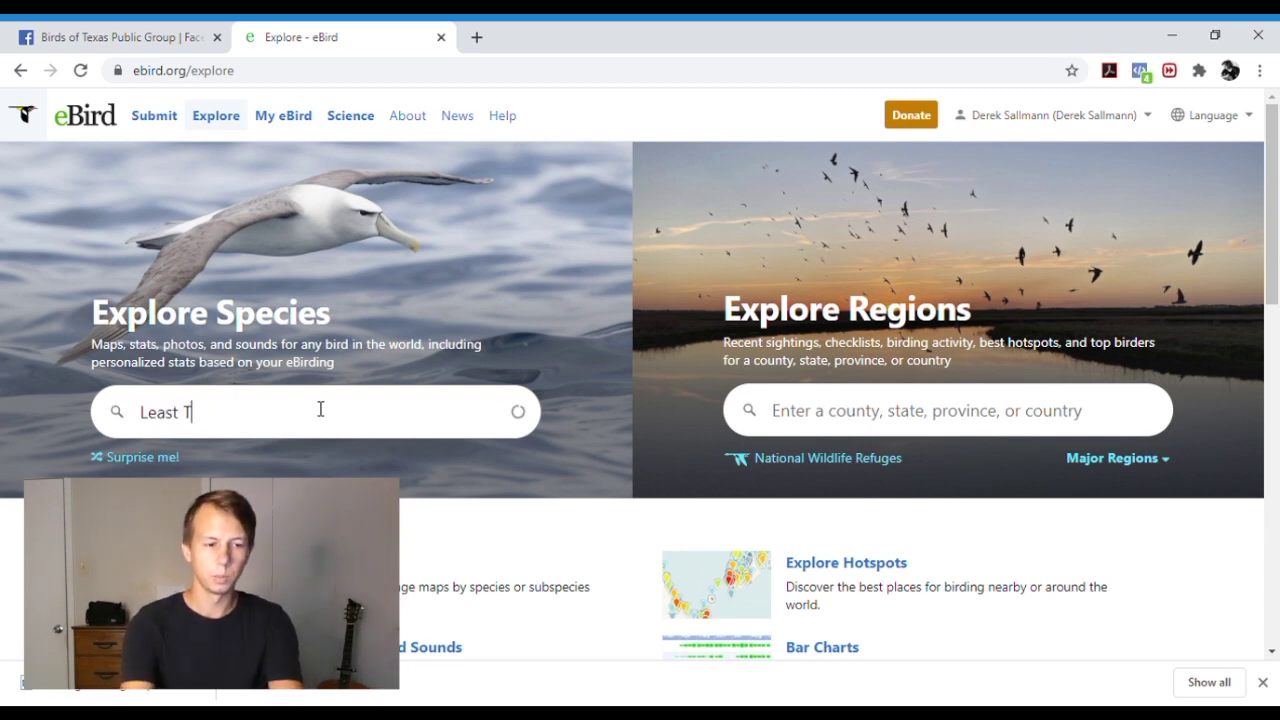
click(305, 459)
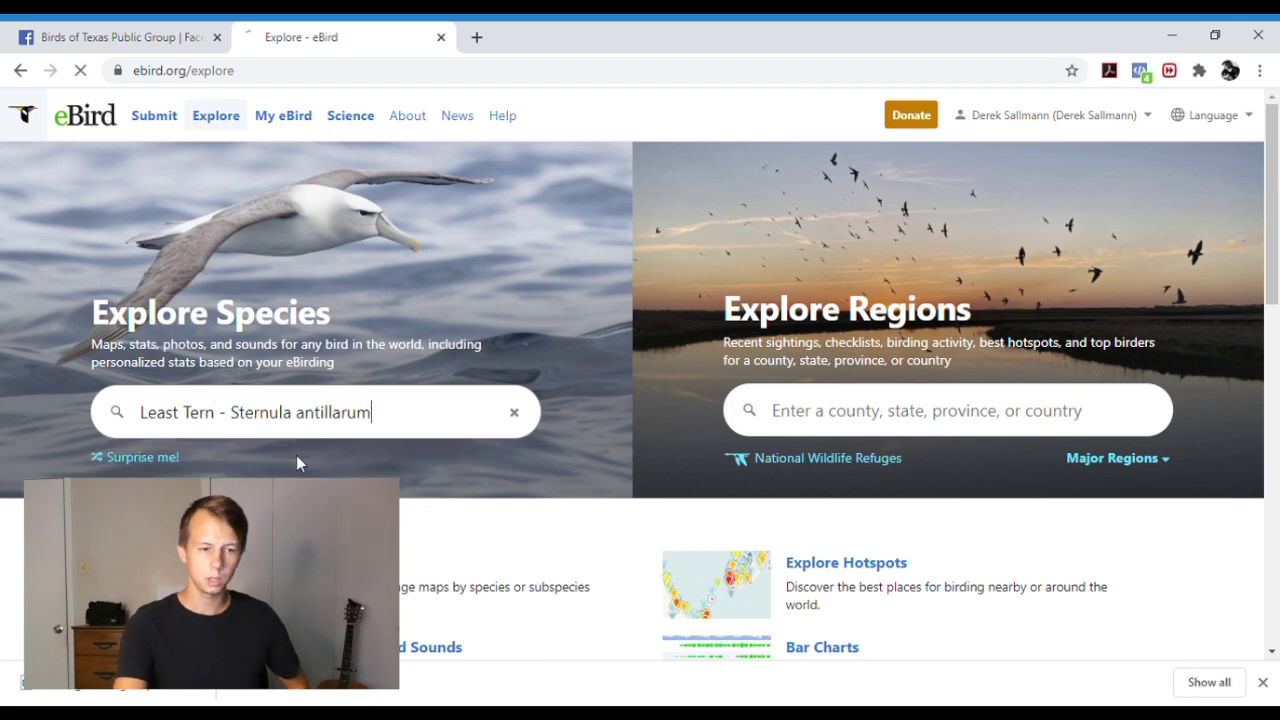
- Review the Least Tern notes and statistics, then open its full-size range map
scroll(582, 534, down, 1)
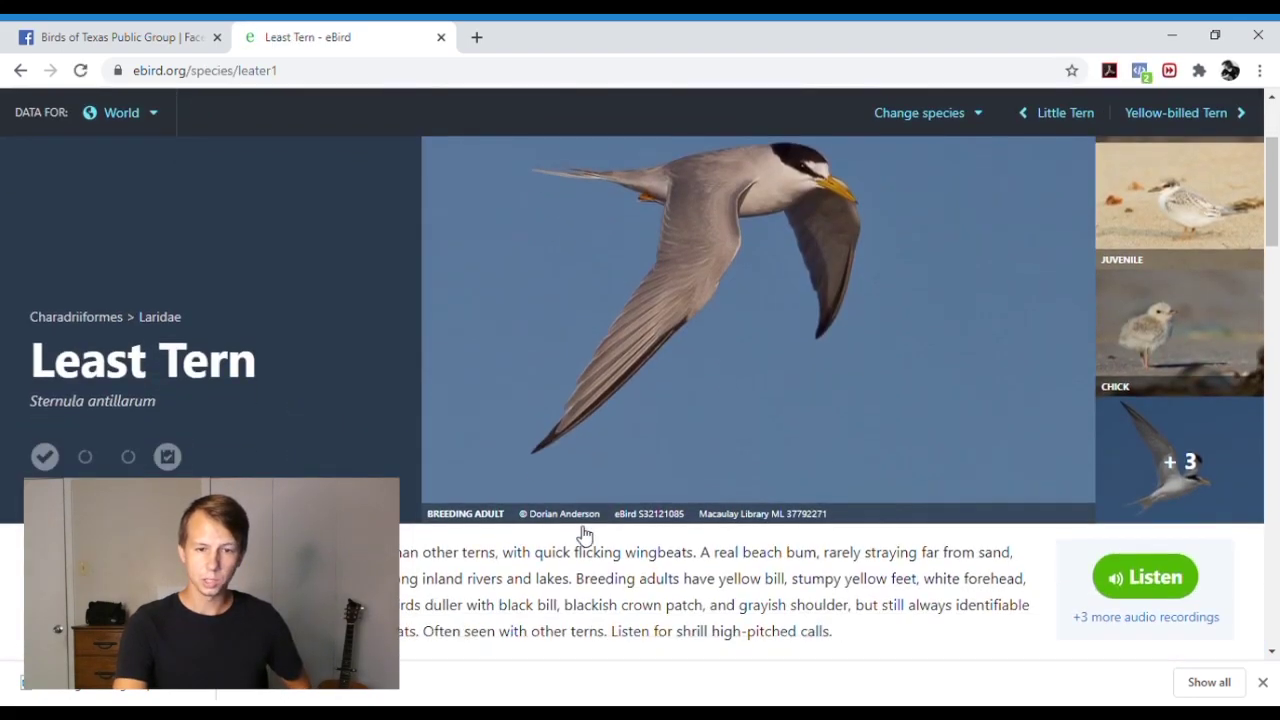
scroll(770, 414, down, 12)
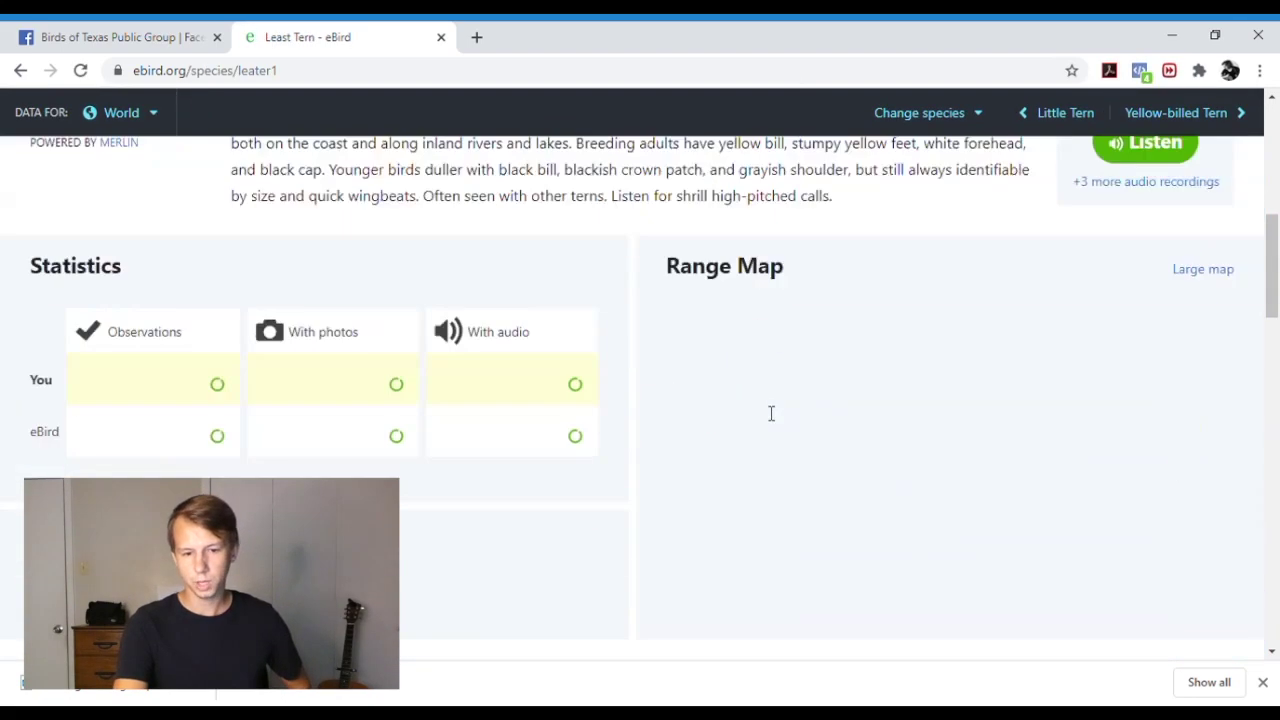
scroll(769, 411, up, 2)
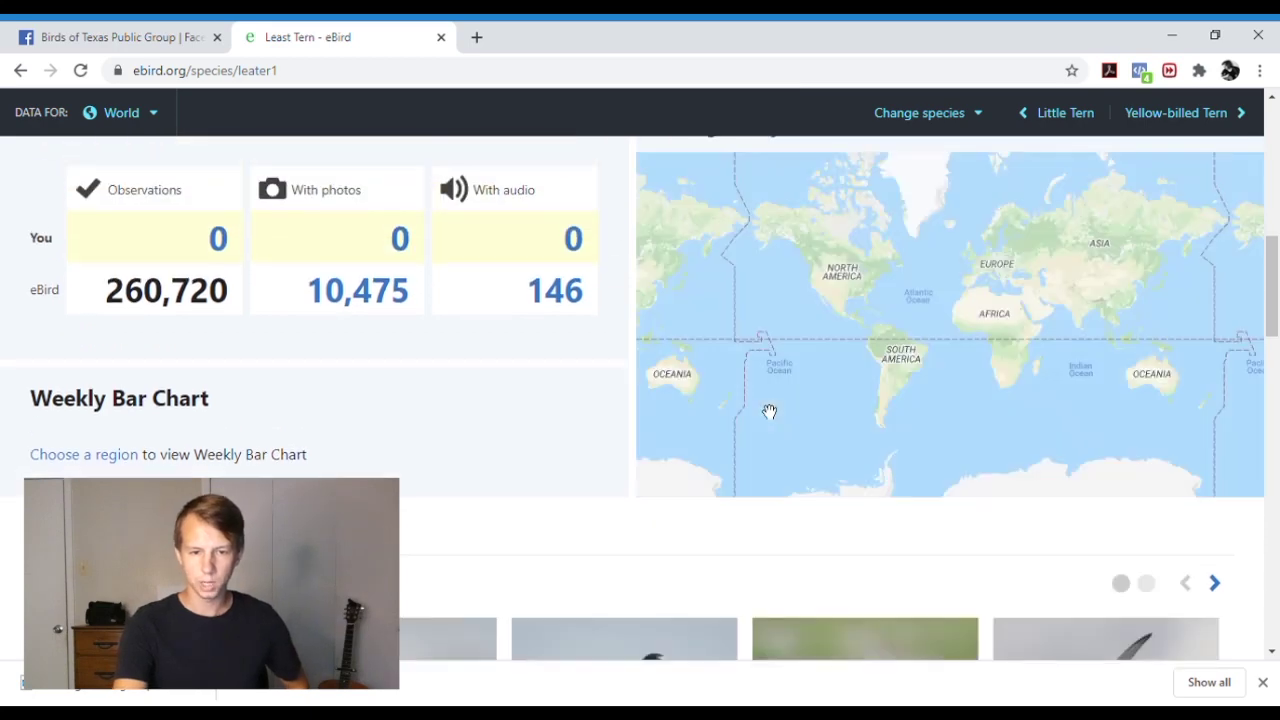
scroll(769, 411, up, 2)
scroll(1055, 418, down, 10)
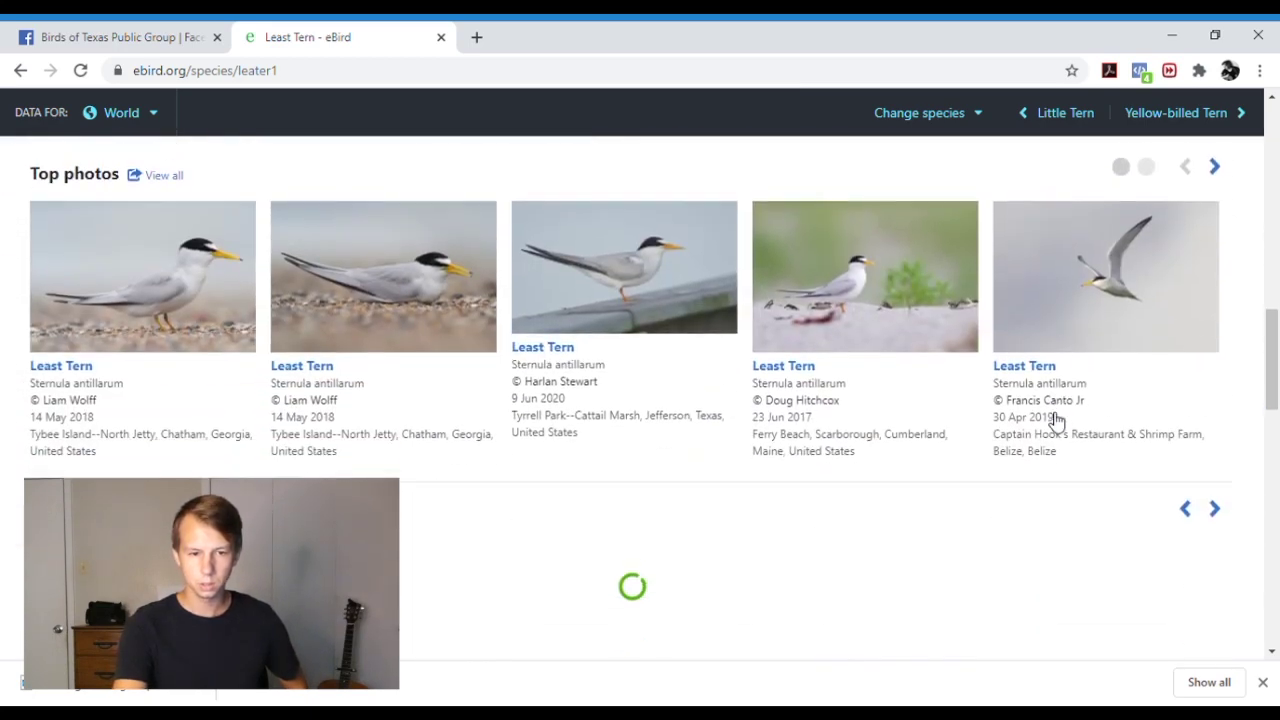
scroll(1050, 420, down, 3)
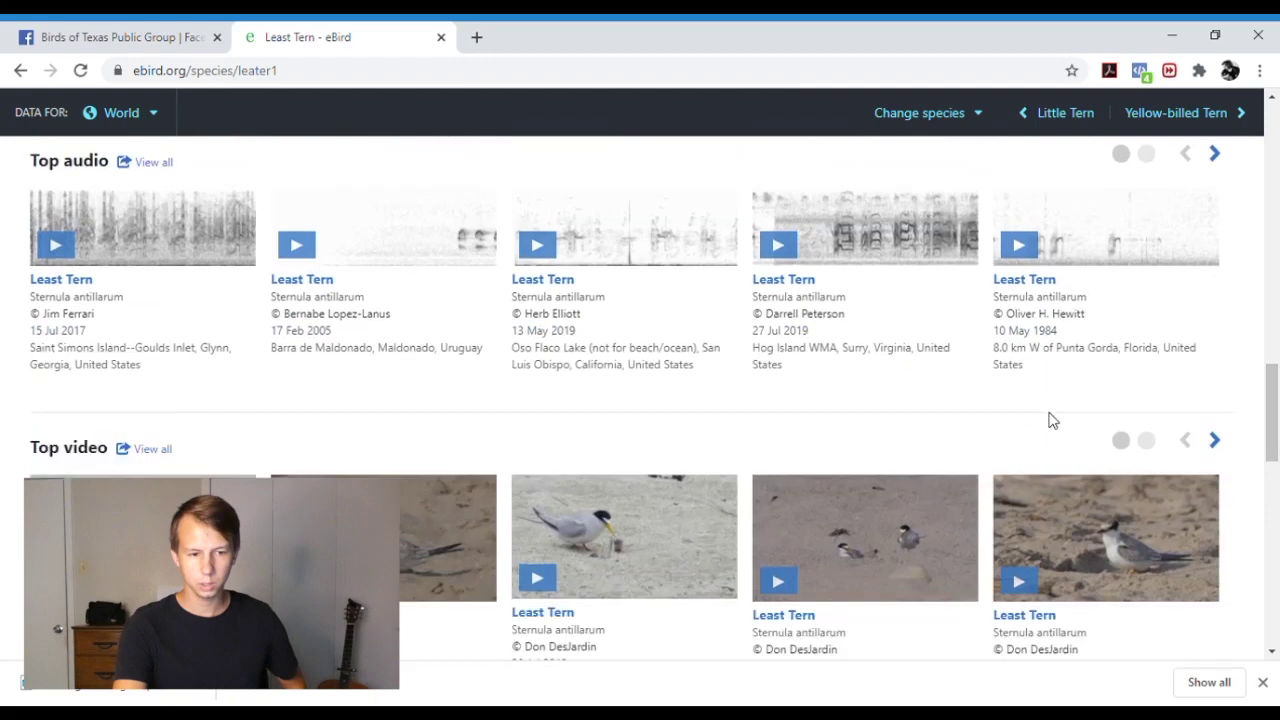
scroll(1049, 420, up, 7)
scroll(1049, 420, up, 7)
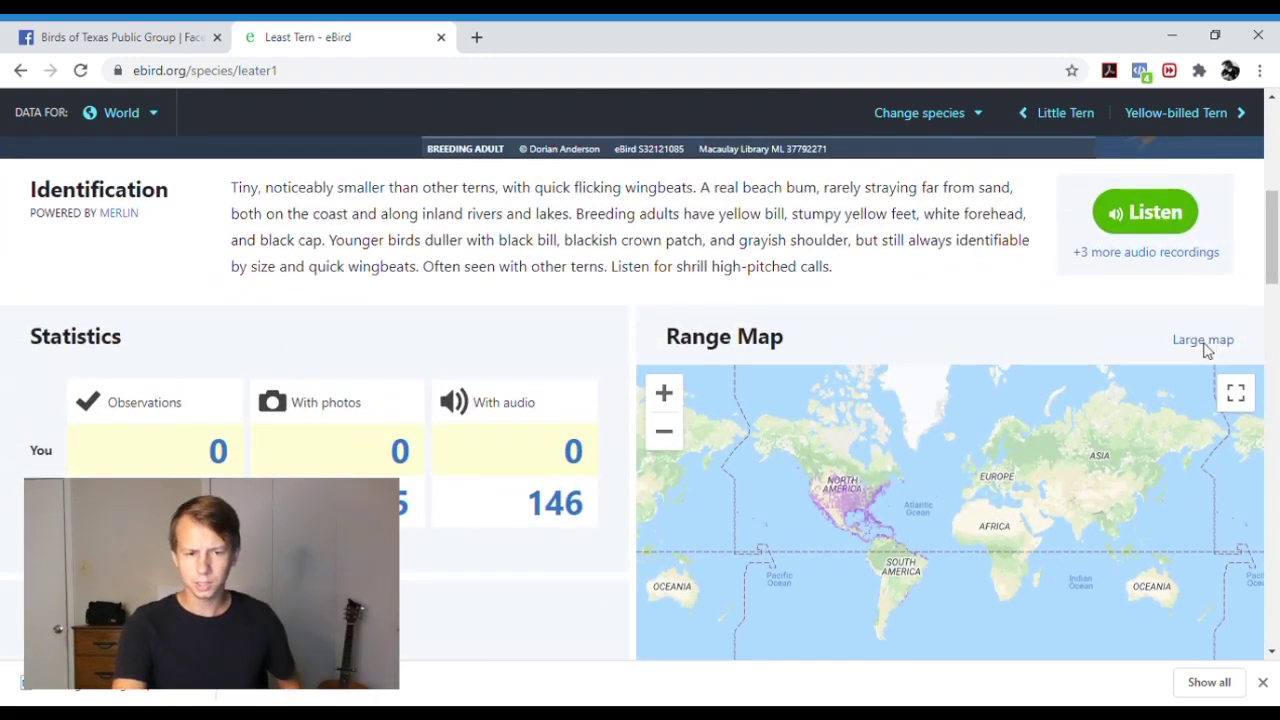
click(1204, 341)
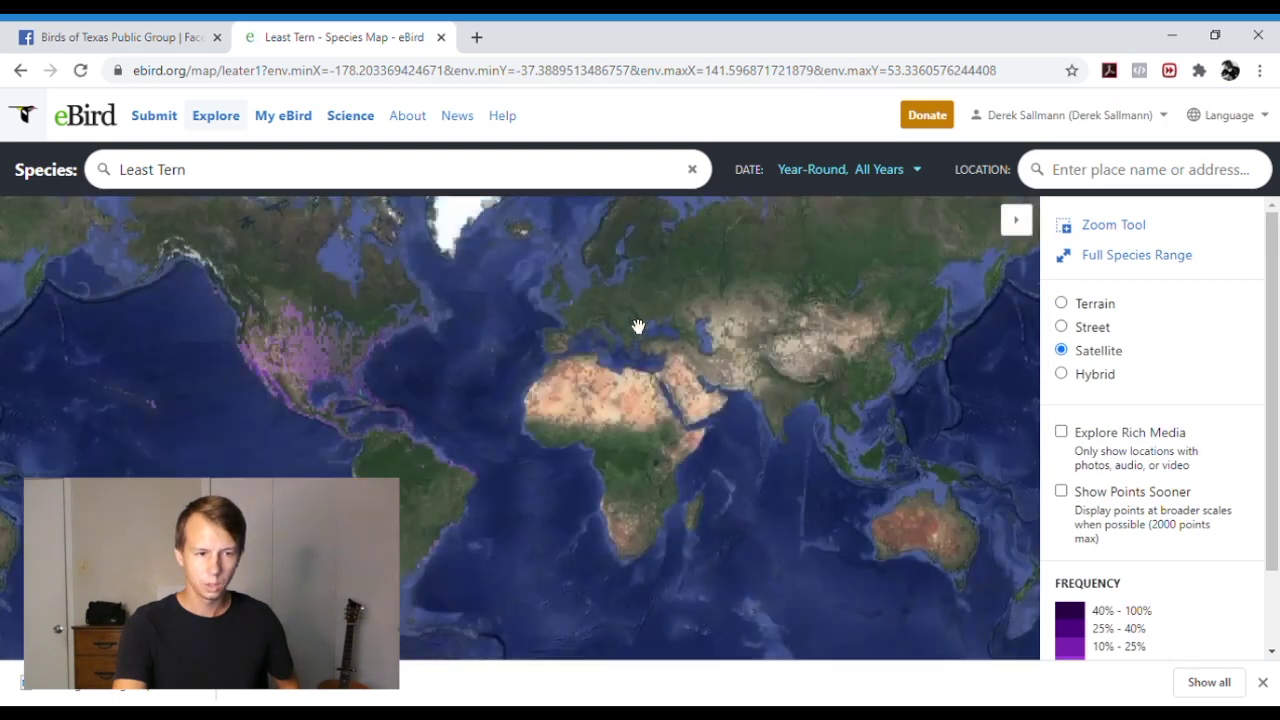
- Set the Least Tern map location to Wisconsin, USA, and pan around the Great Lakes
click(1077, 189)
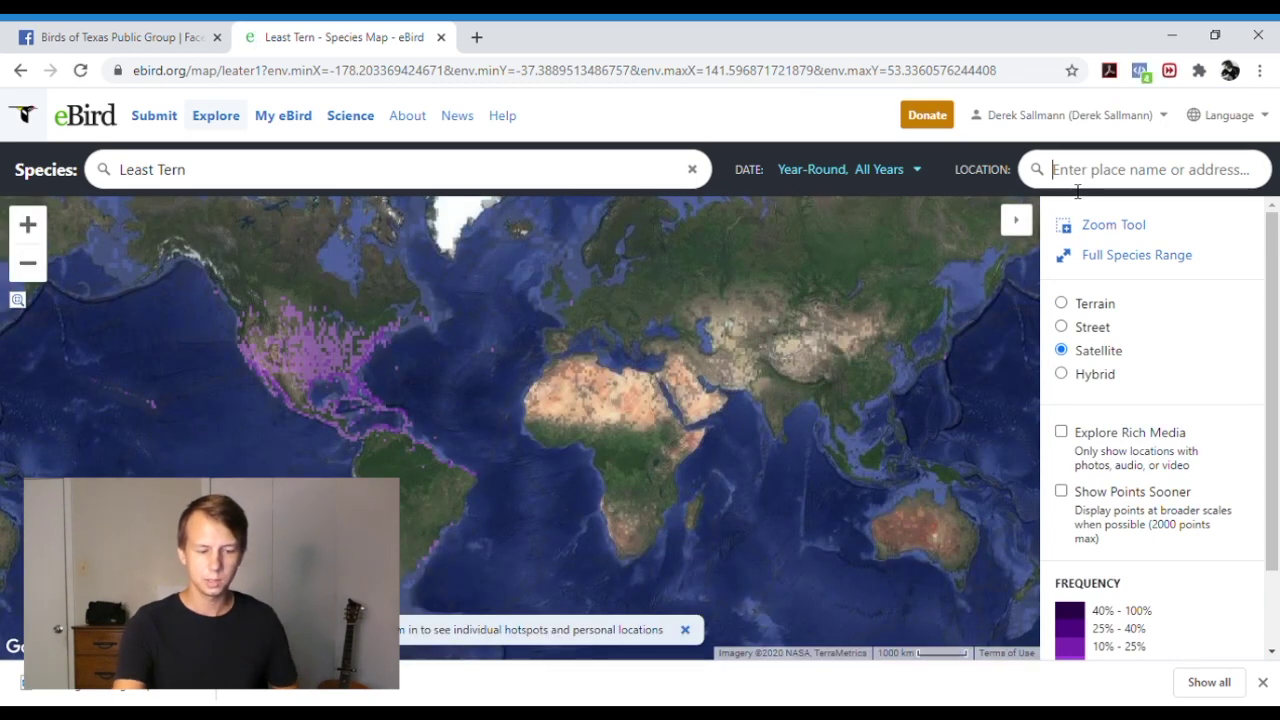
text(Wisconsin)
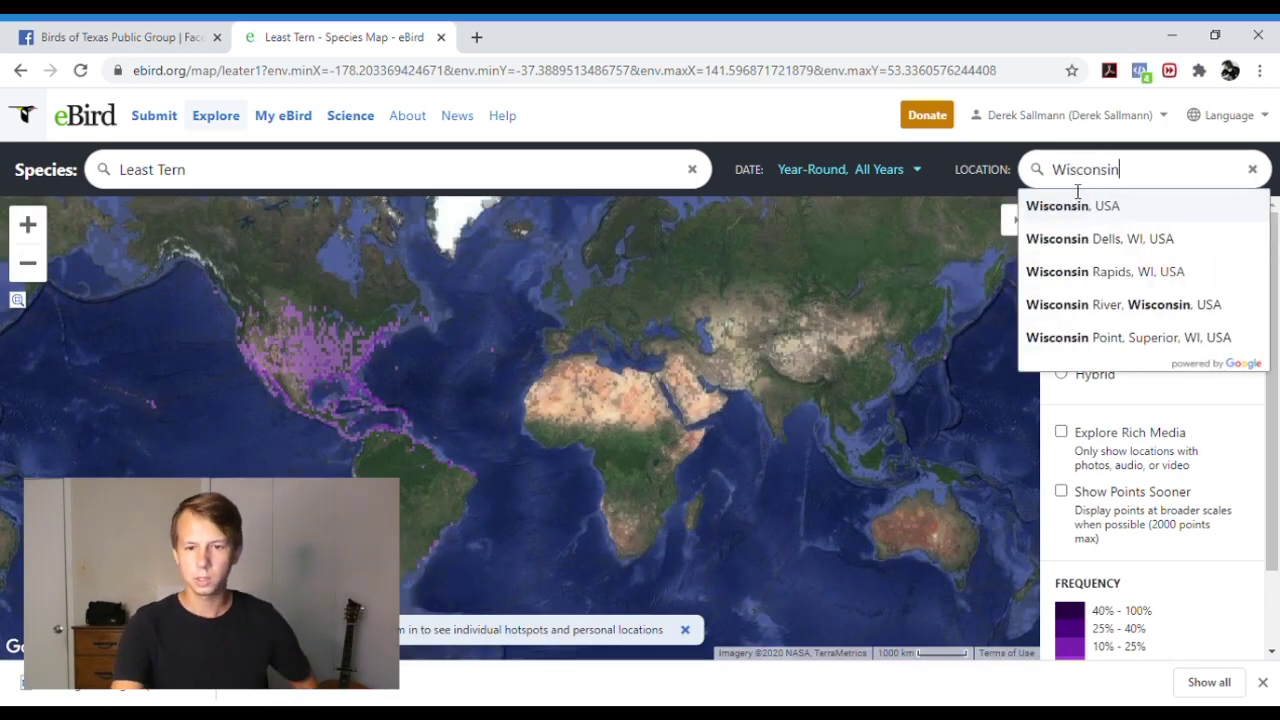
click(1082, 207)
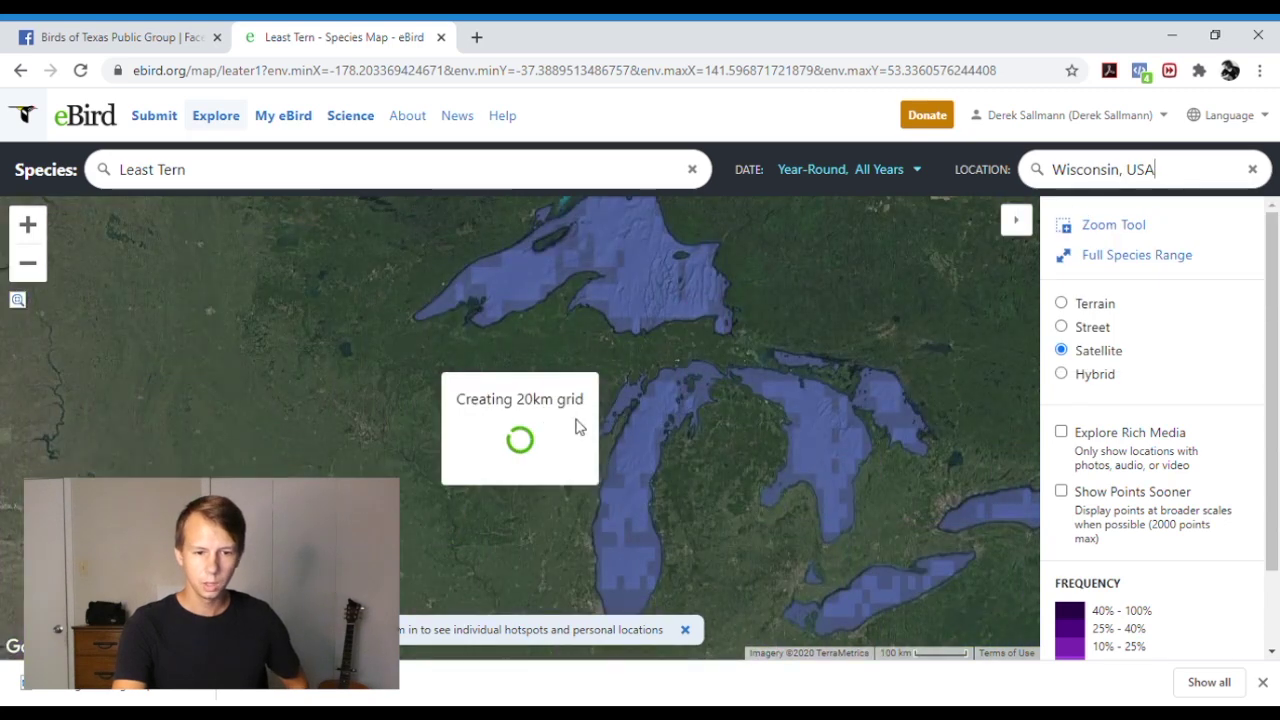
drag(727, 487, 731, 446)
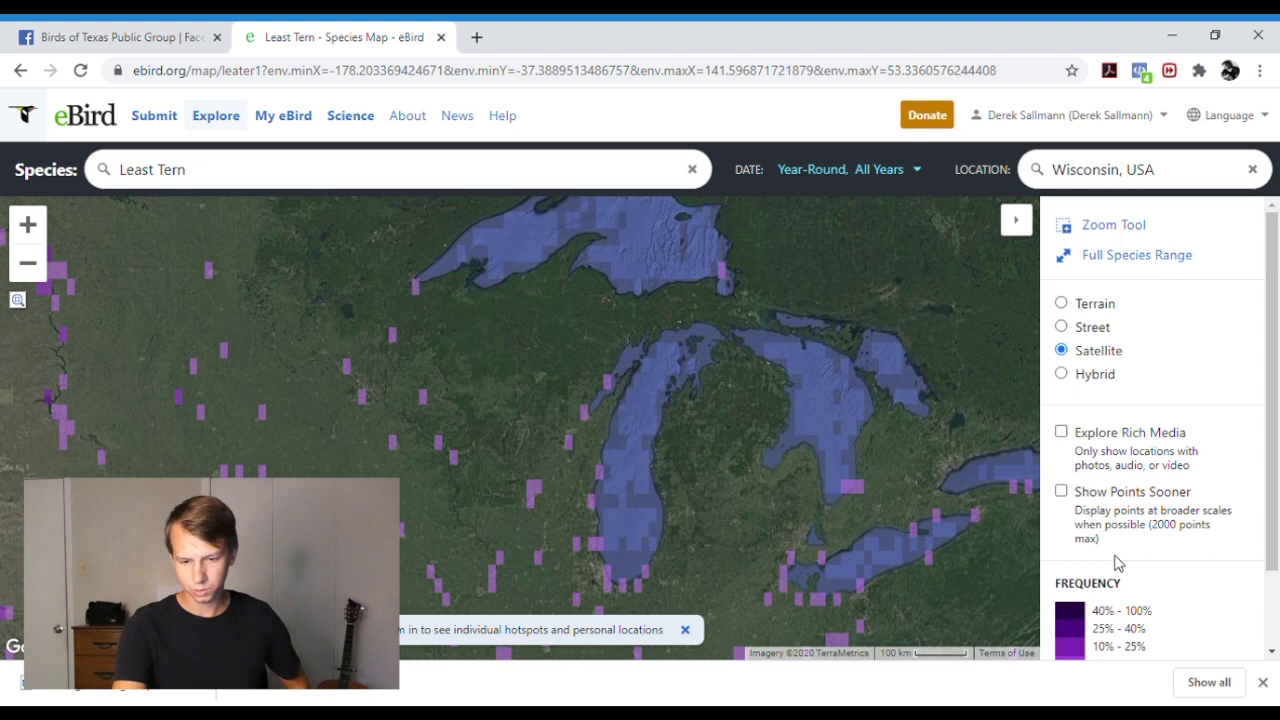
drag(869, 442, 870, 428)
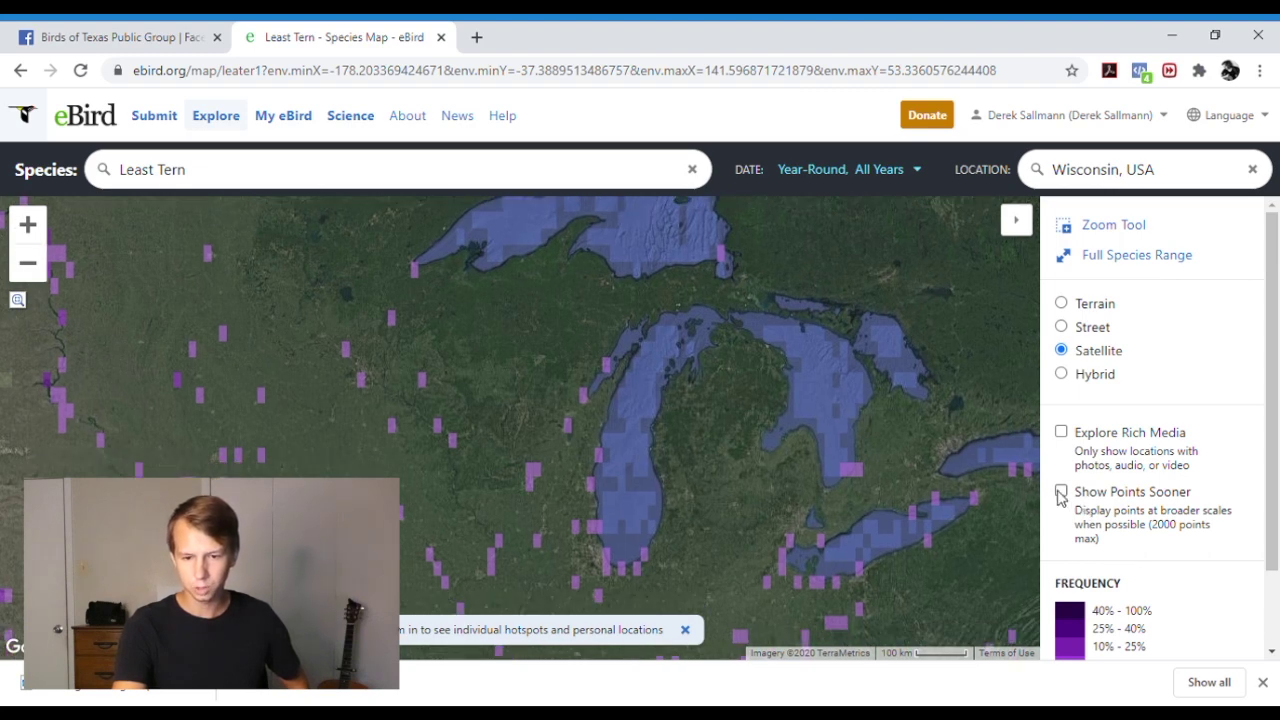
- Turn on Show Points Sooner and zoom in on individual sighting locations
click(1061, 492)
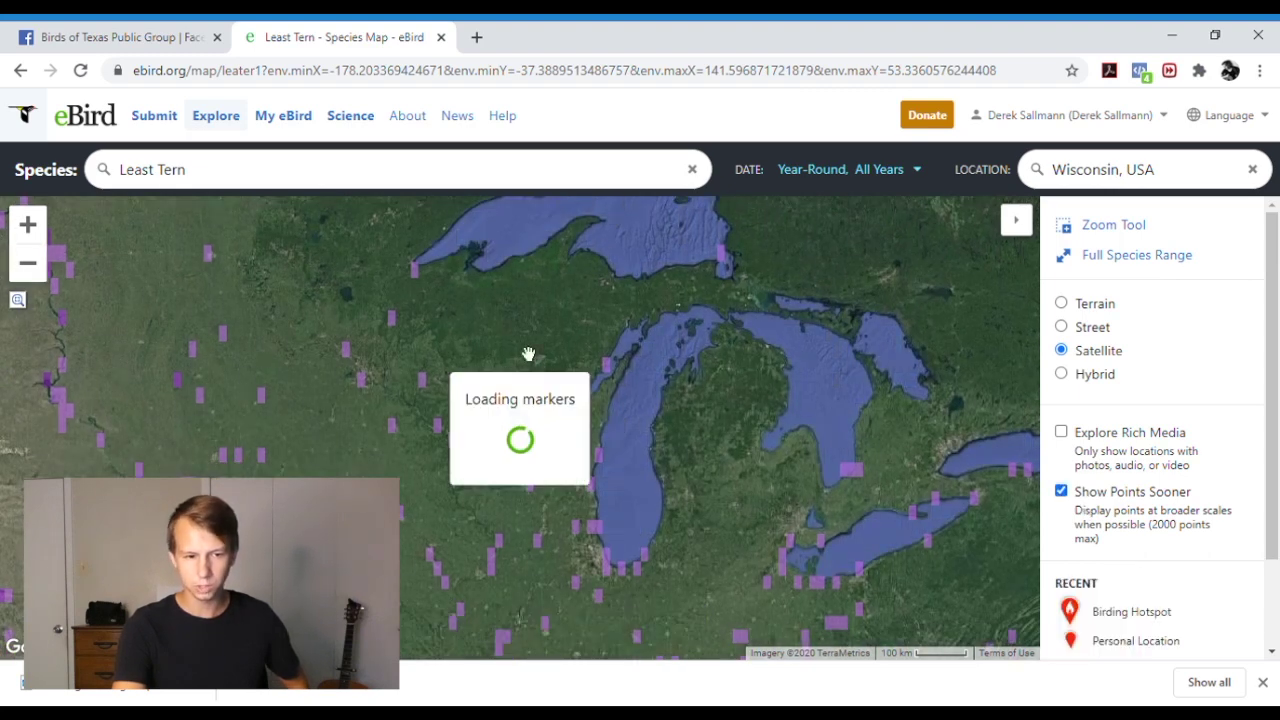
click(30, 232)
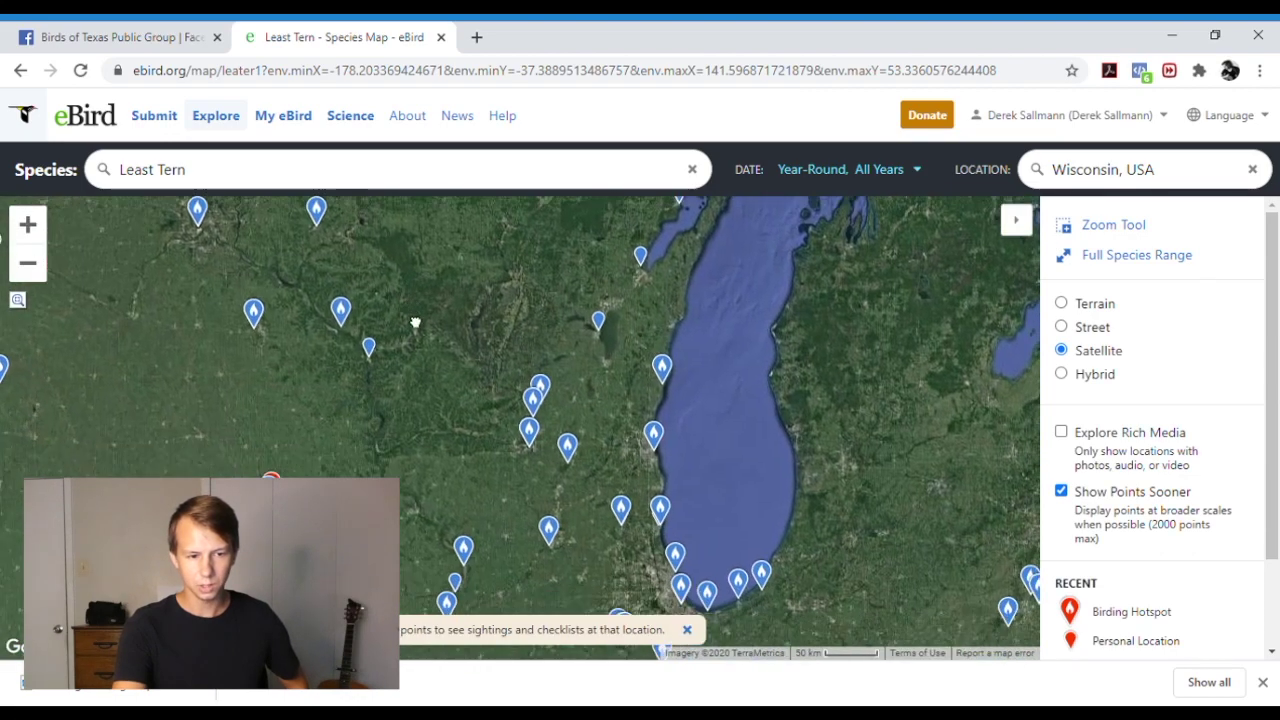
drag(420, 306, 634, 249)
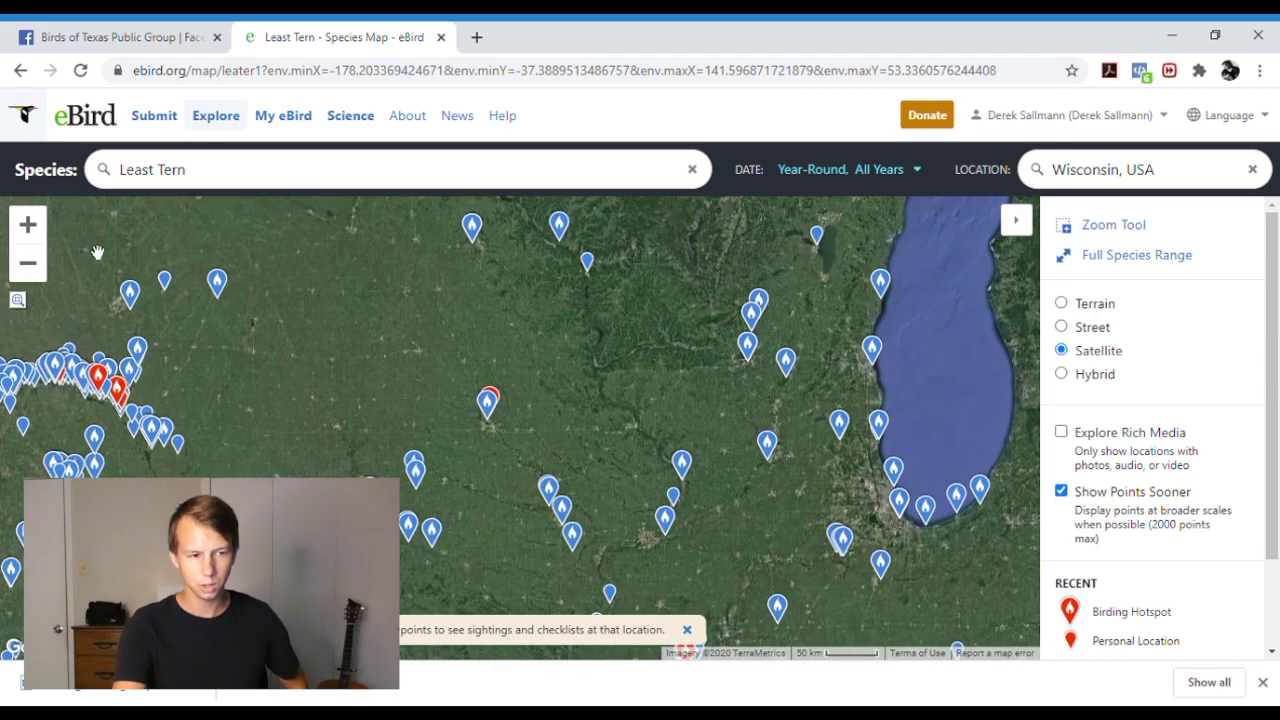
click(41, 230)
click(41, 230)
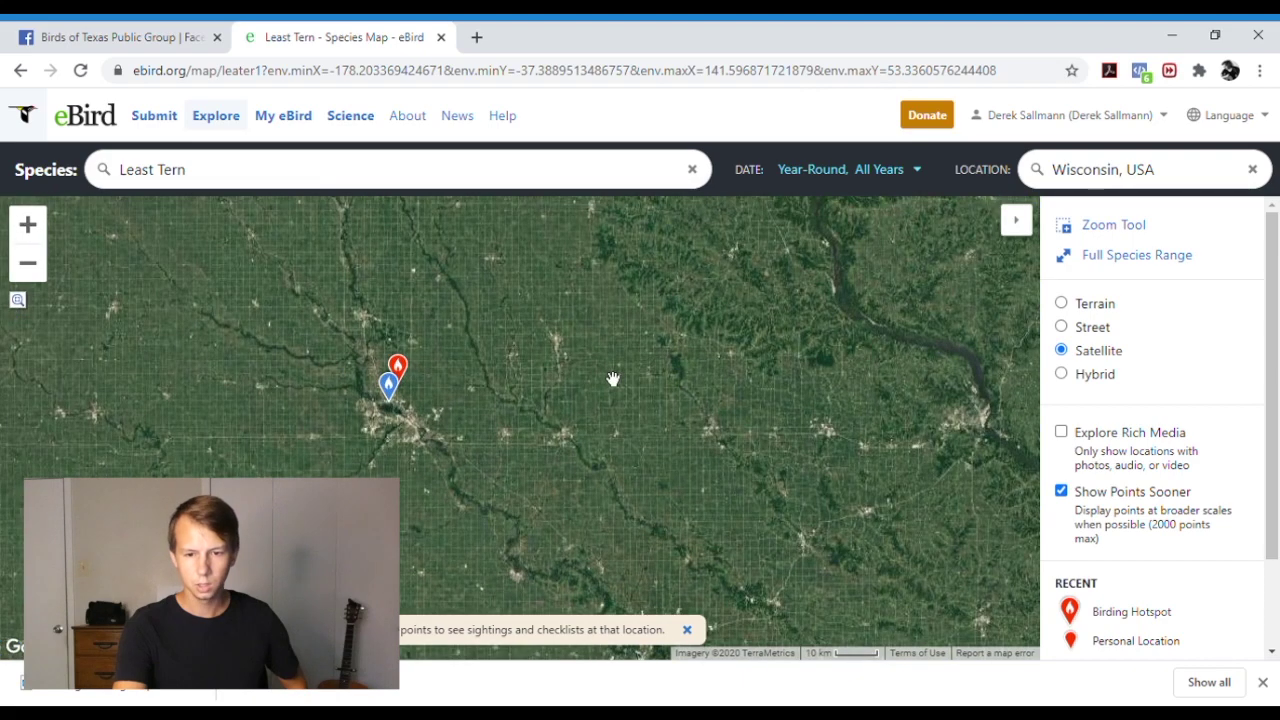
- Show only rich-media locations and view a photo from George Wyth SP's 2018 checklist
click(1061, 433)
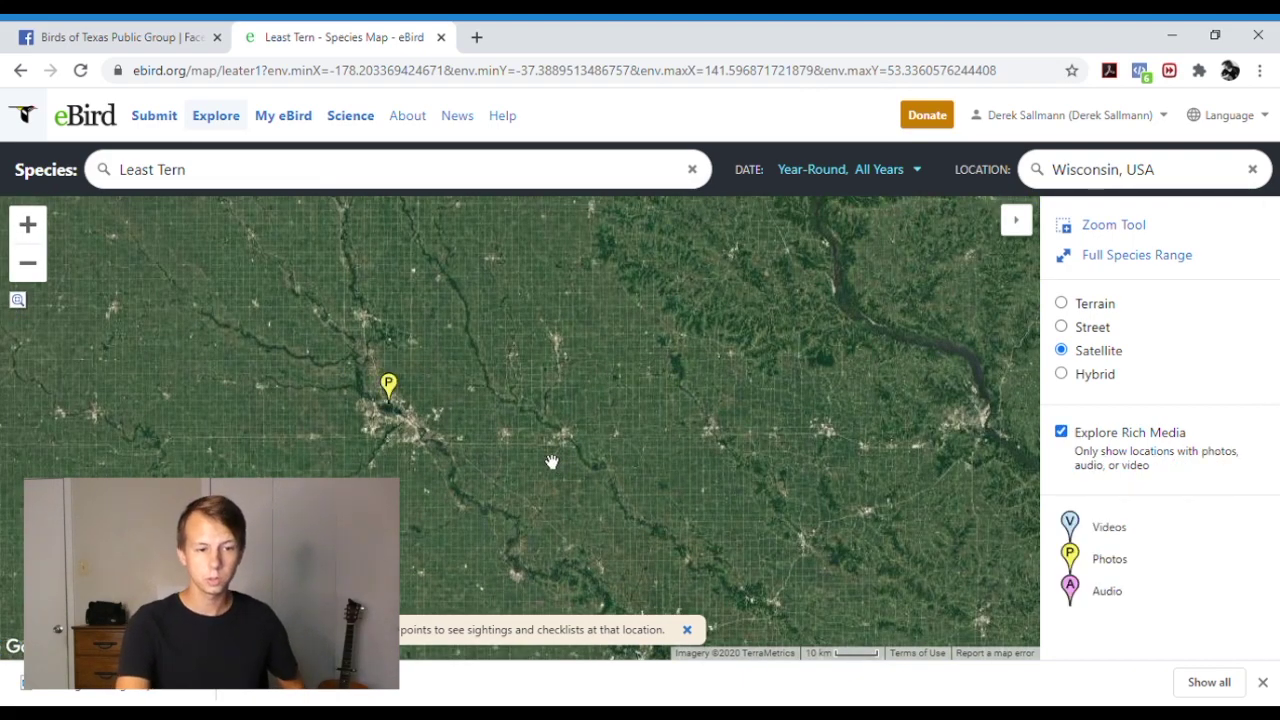
click(390, 388)
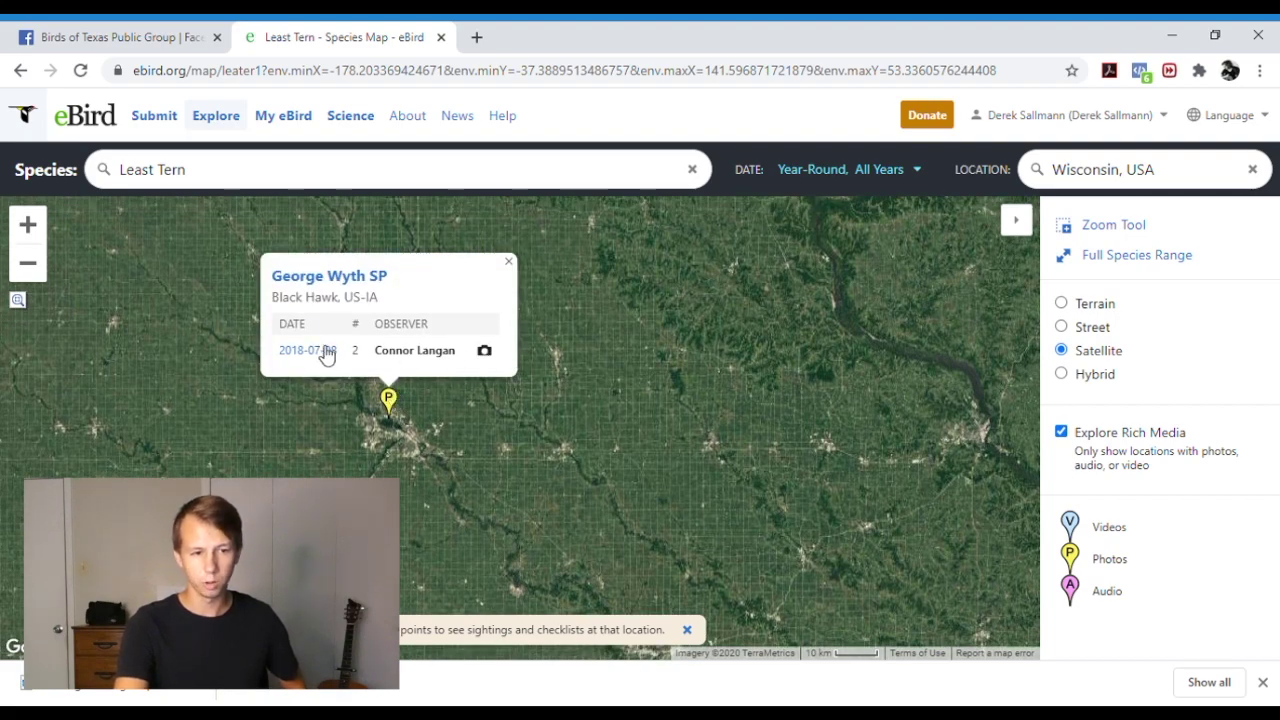
click(310, 350)
scroll(600, 408, down, 1)
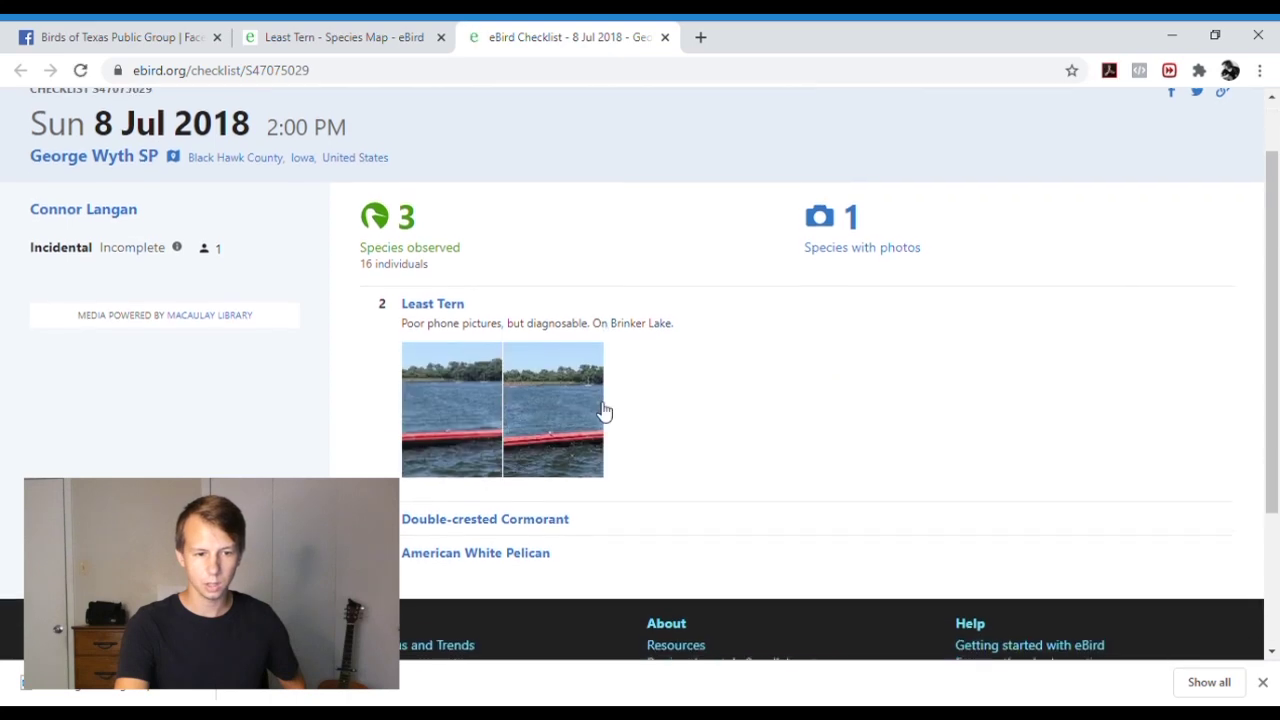
click(474, 401)
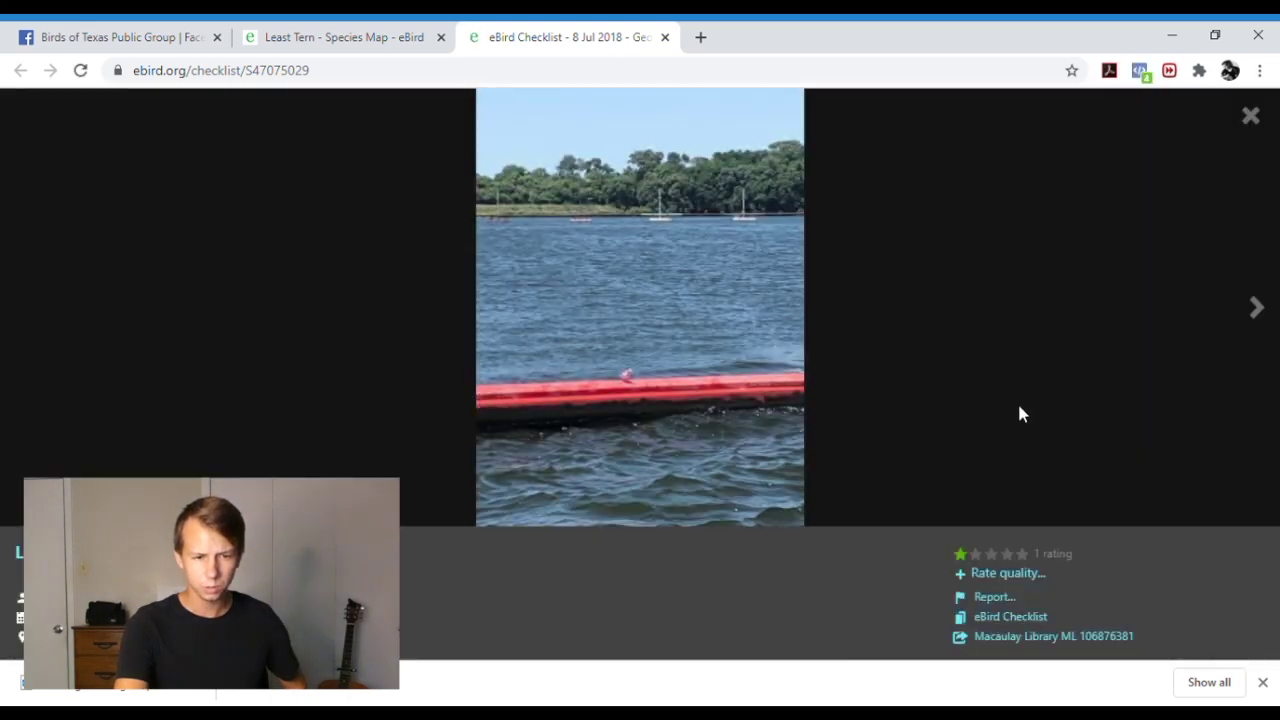
- Return to the map tab and close the George Wyth SP sighting popup
click(320, 38)
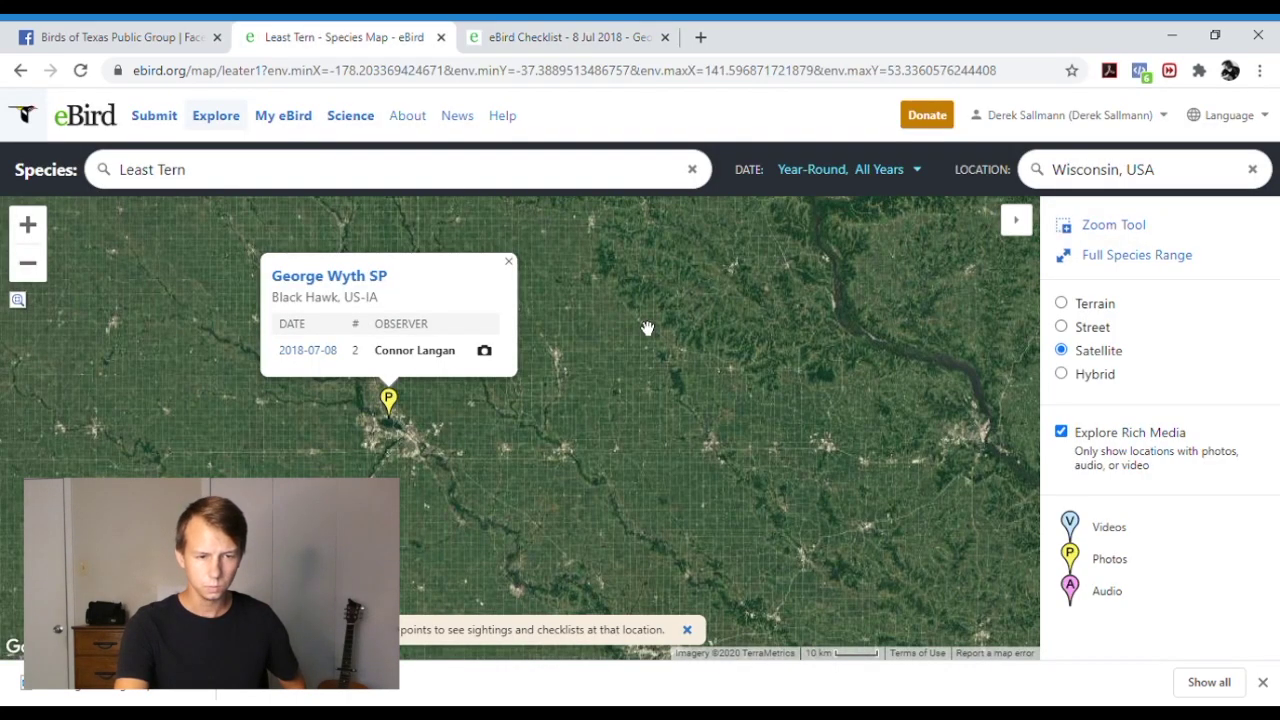
click(514, 293)
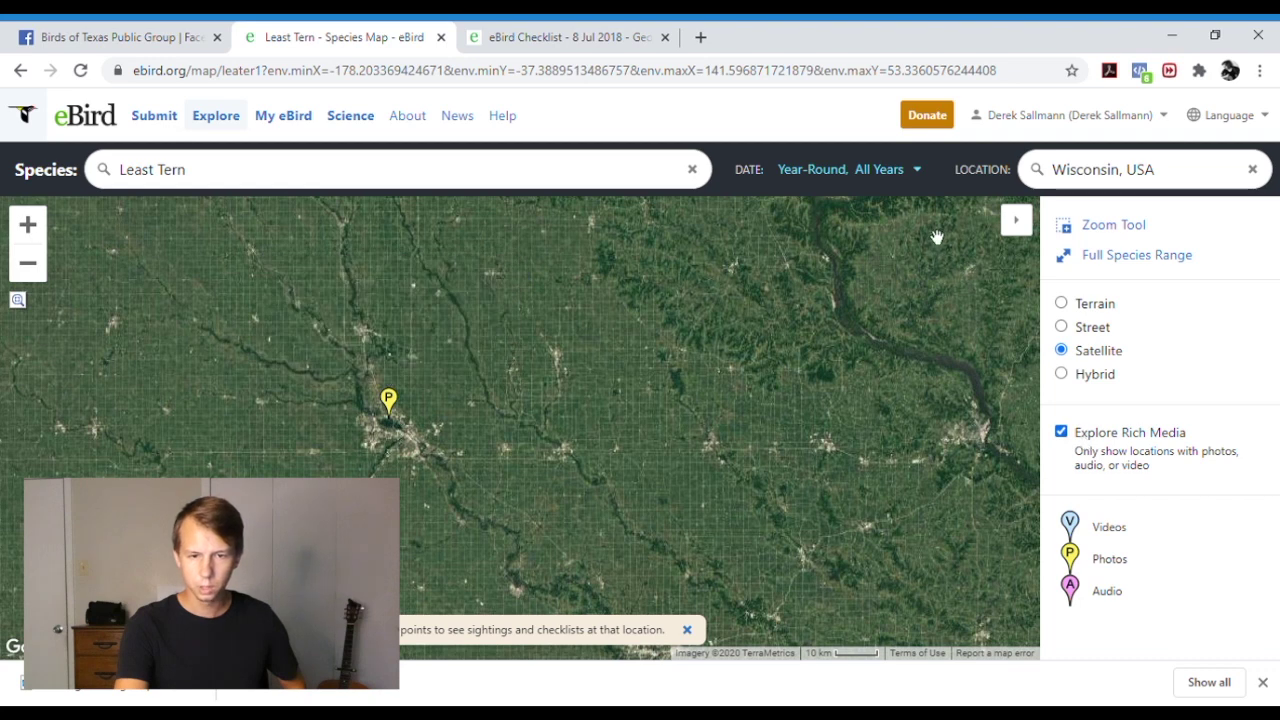
click(869, 176)
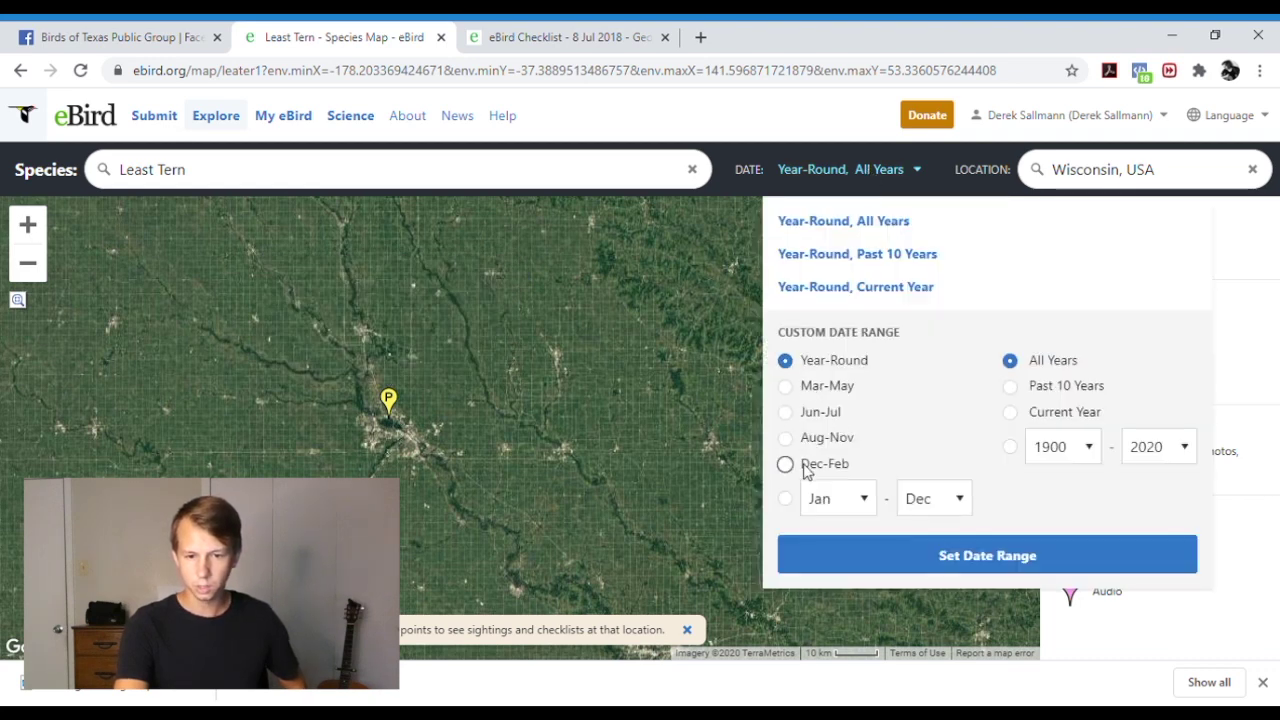
- Limit the Least Tern map's date range to Aug–Nov of the current year
click(1010, 412)
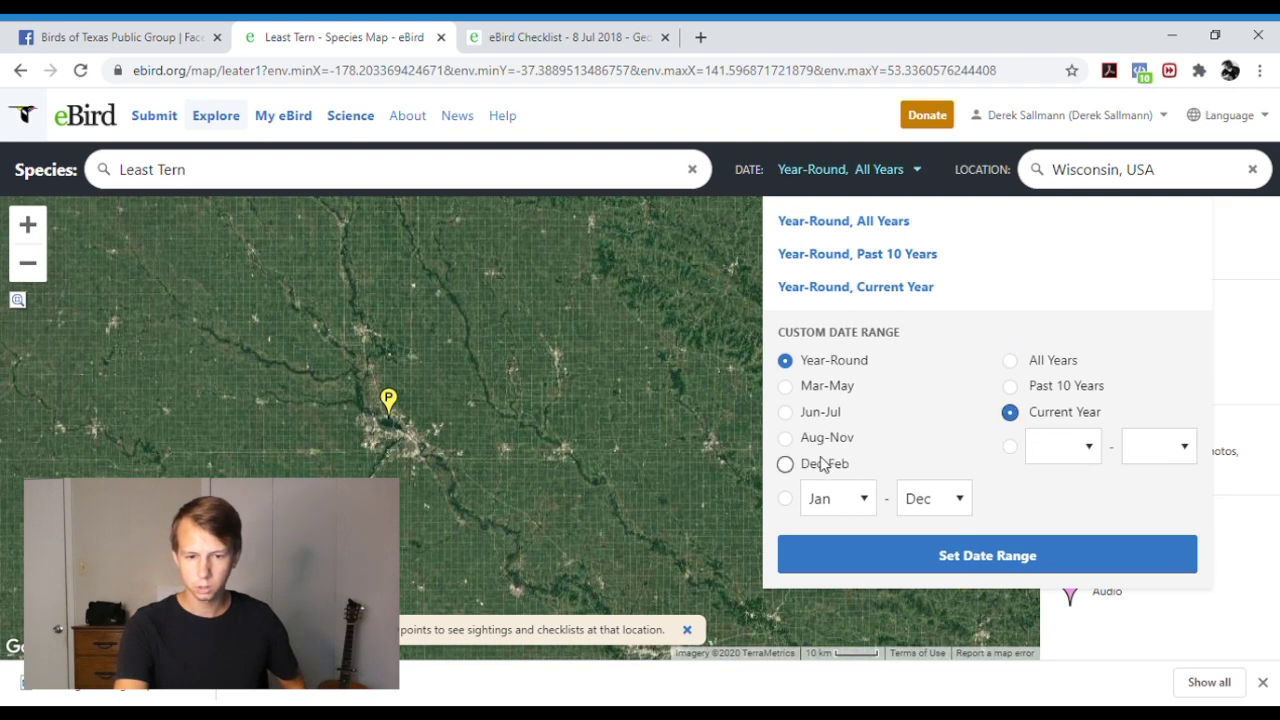
click(785, 440)
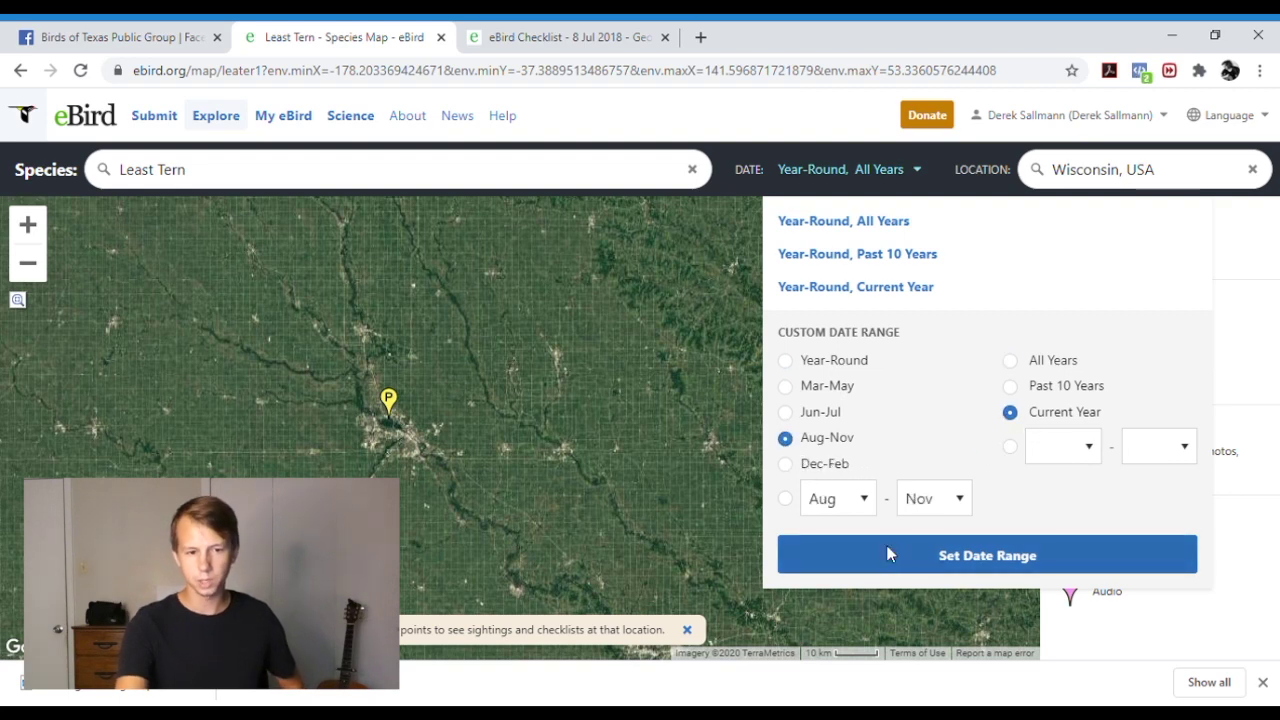
click(888, 553)
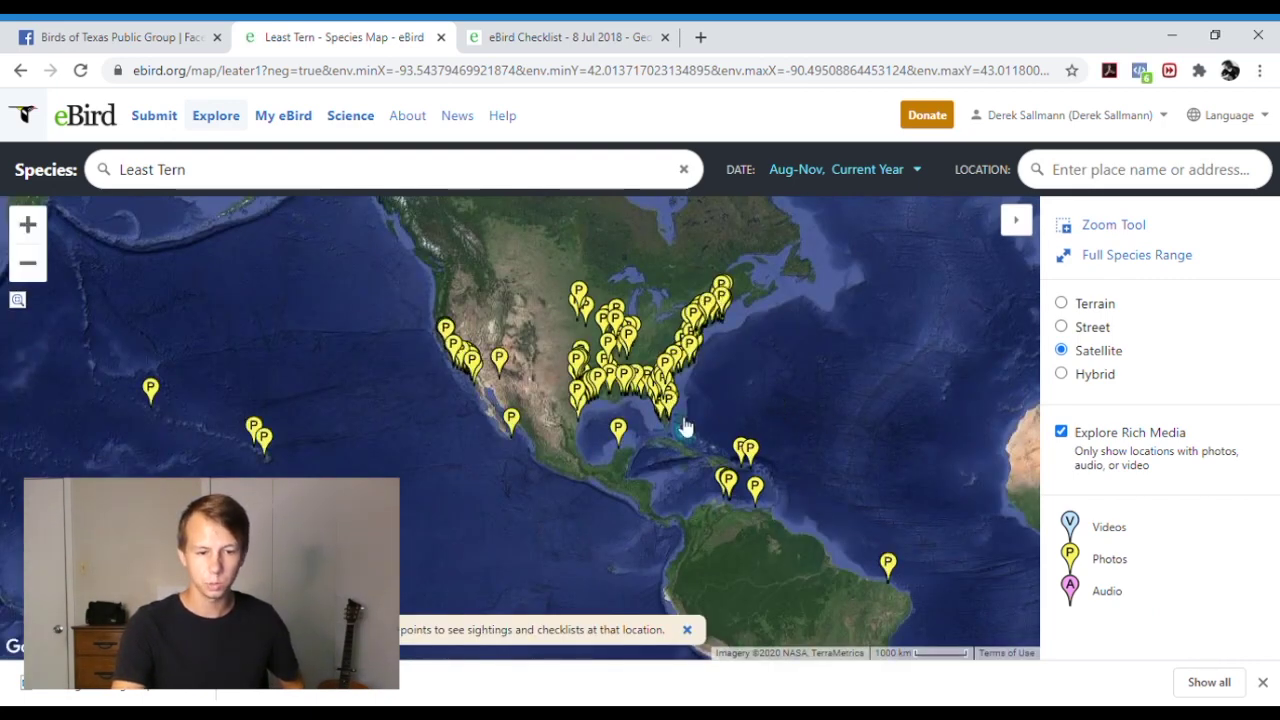
click(214, 122)
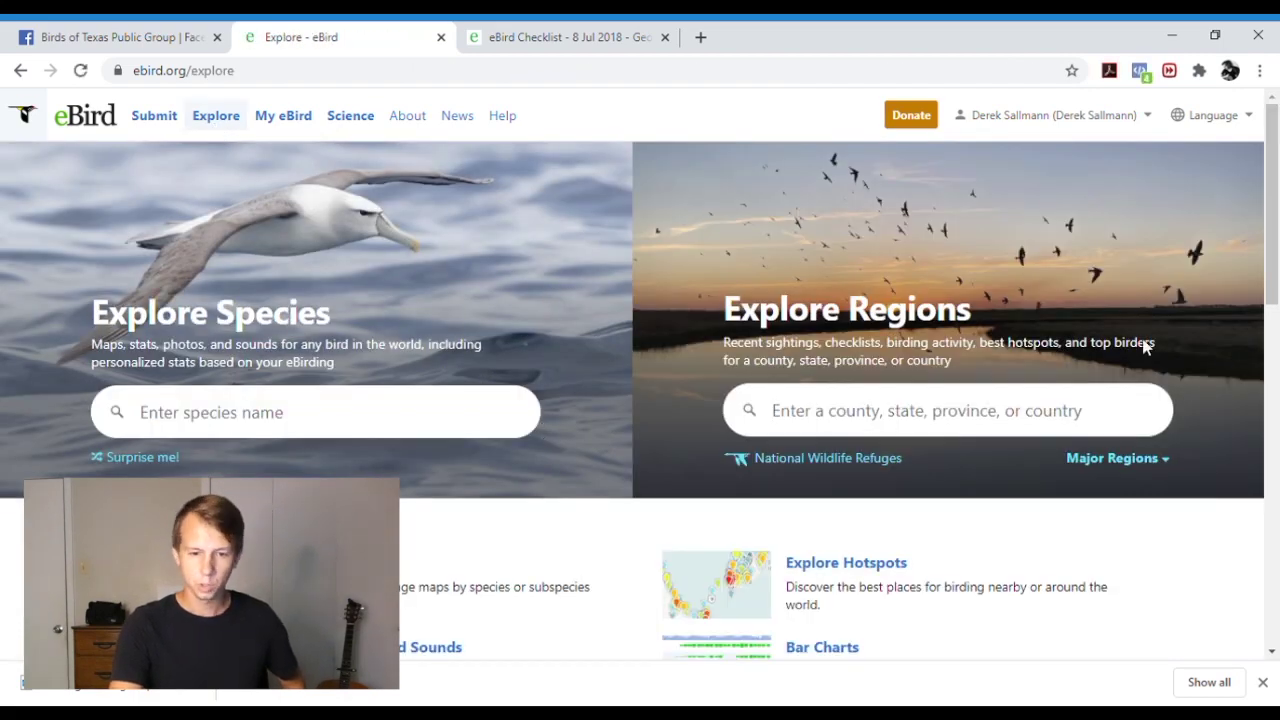
- Open the eBird Science page
scroll(906, 434, down, 5)
scroll(898, 432, up, 5)
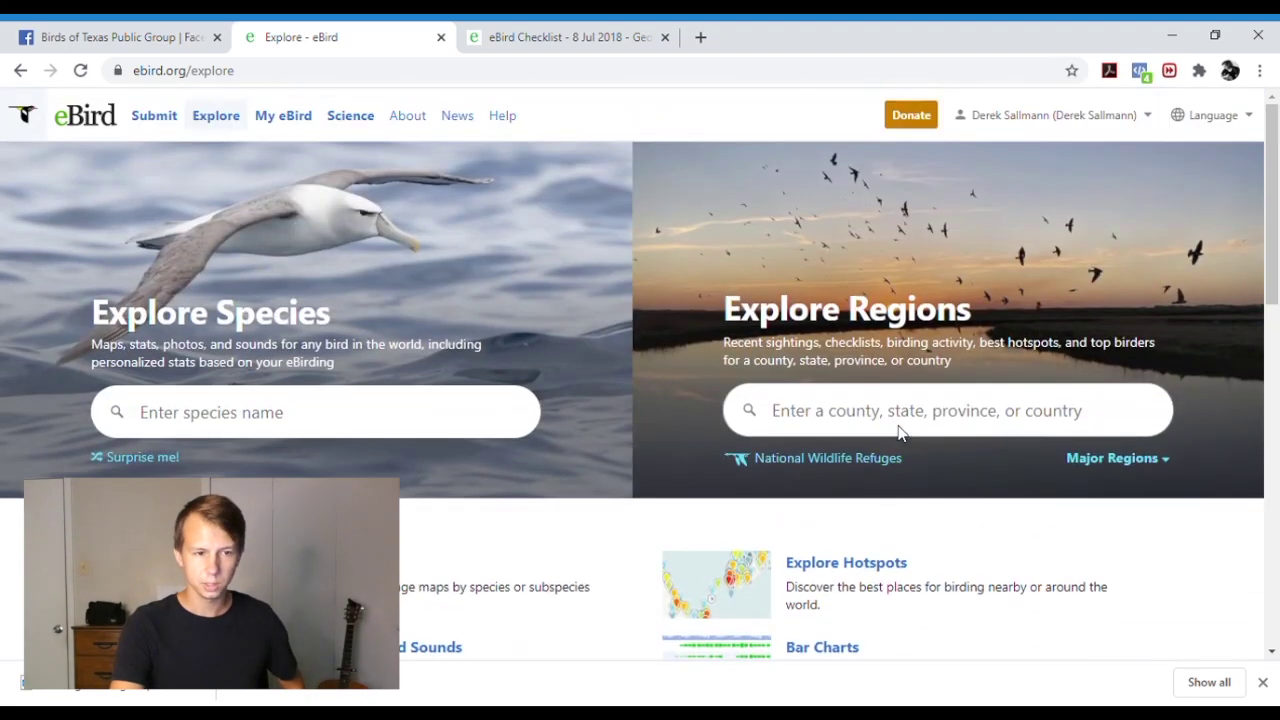
click(355, 120)
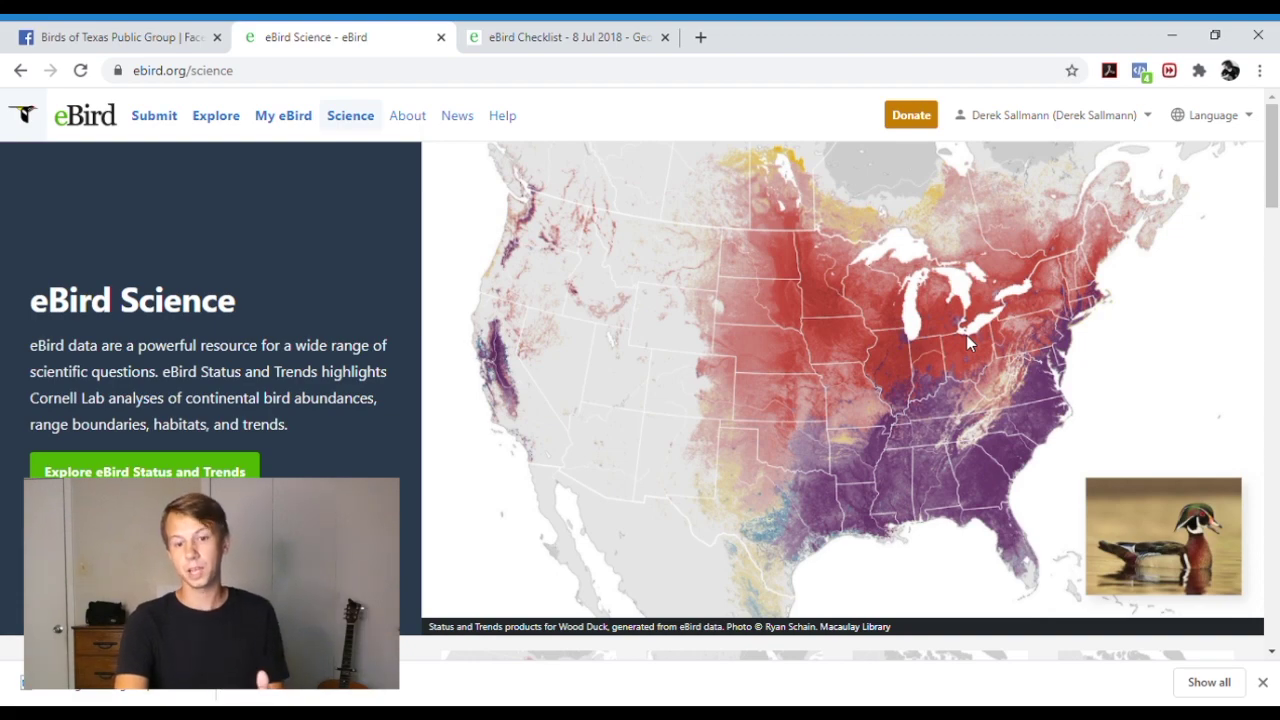
- Skim the Science page, then go to Submit's 'Where did you bird?' step
scroll(966, 335, down, 5)
scroll(971, 344, down, 1)
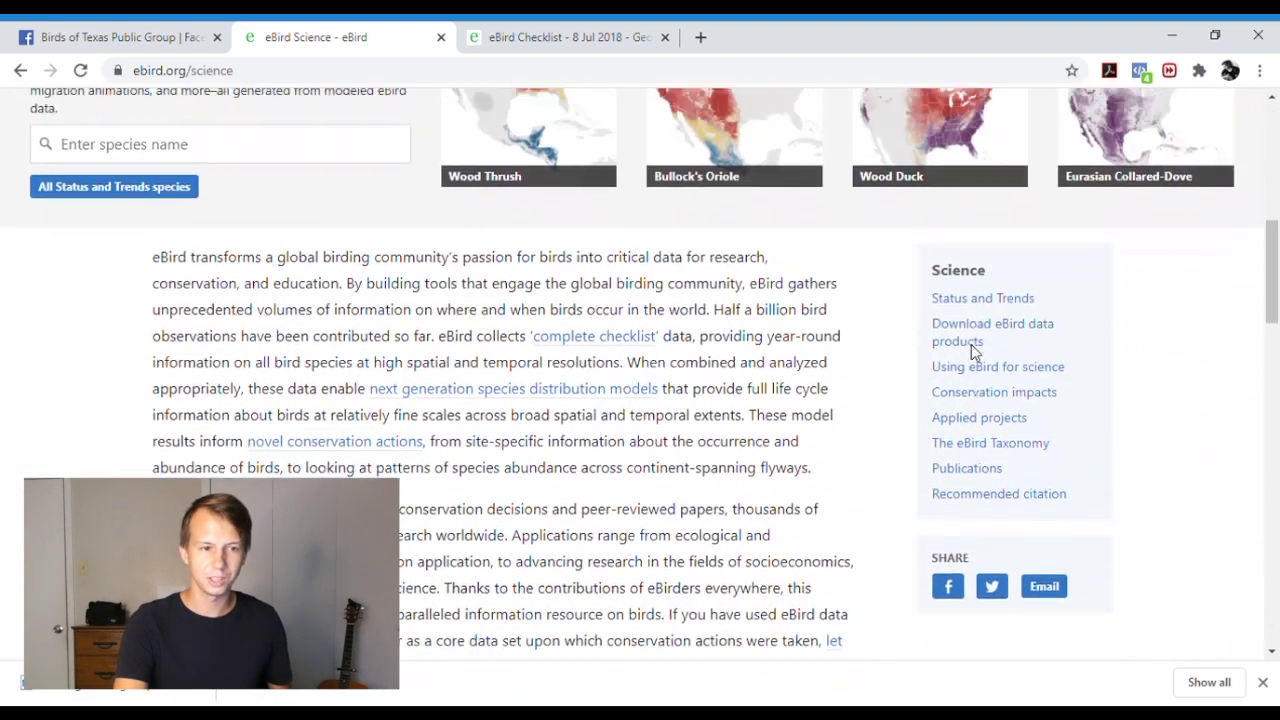
scroll(973, 350, up, 3)
scroll(400, 210, up, 3)
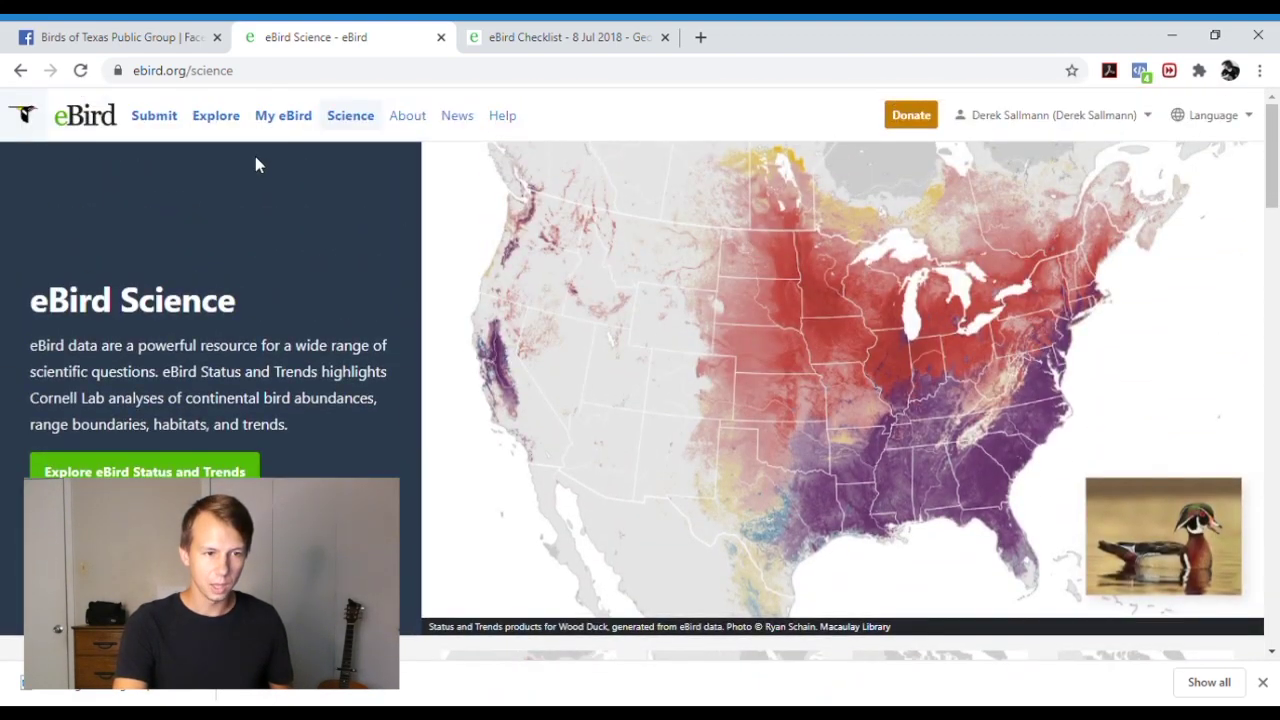
click(168, 128)
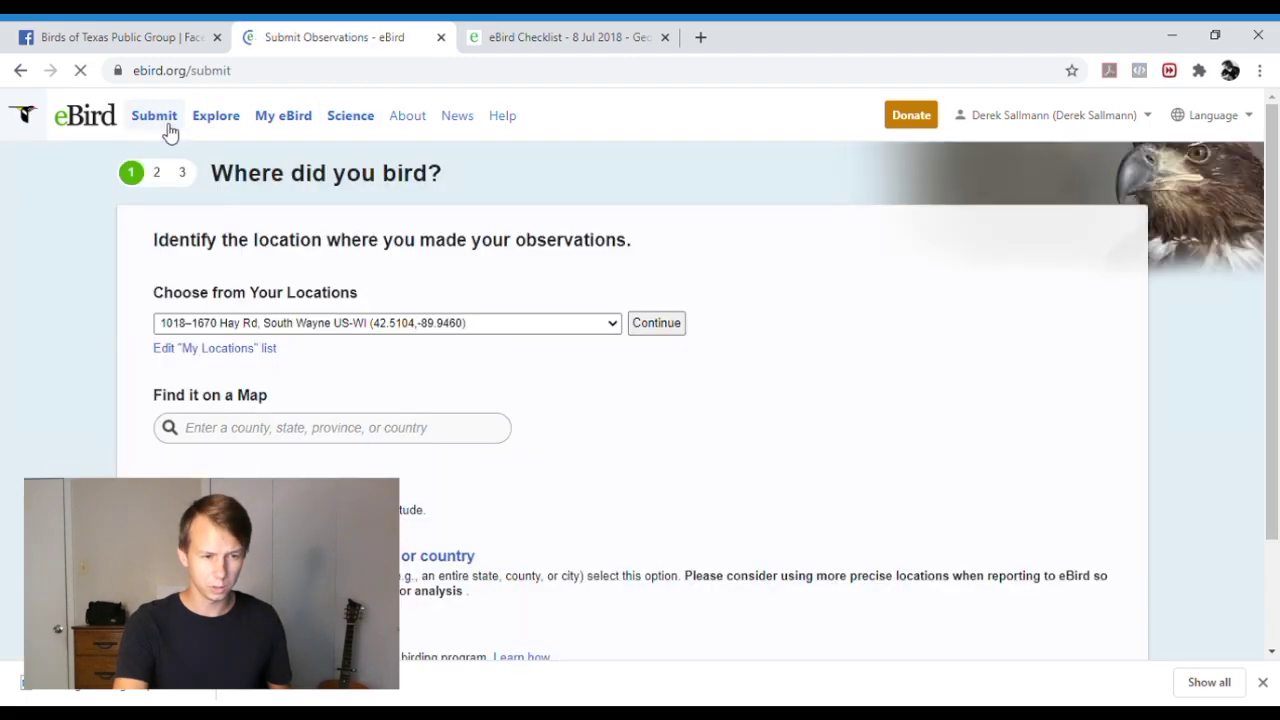
- Return to Explore and scroll through its sections to Compare Your Totals
scroll(603, 423, down, 2)
scroll(603, 423, up, 2)
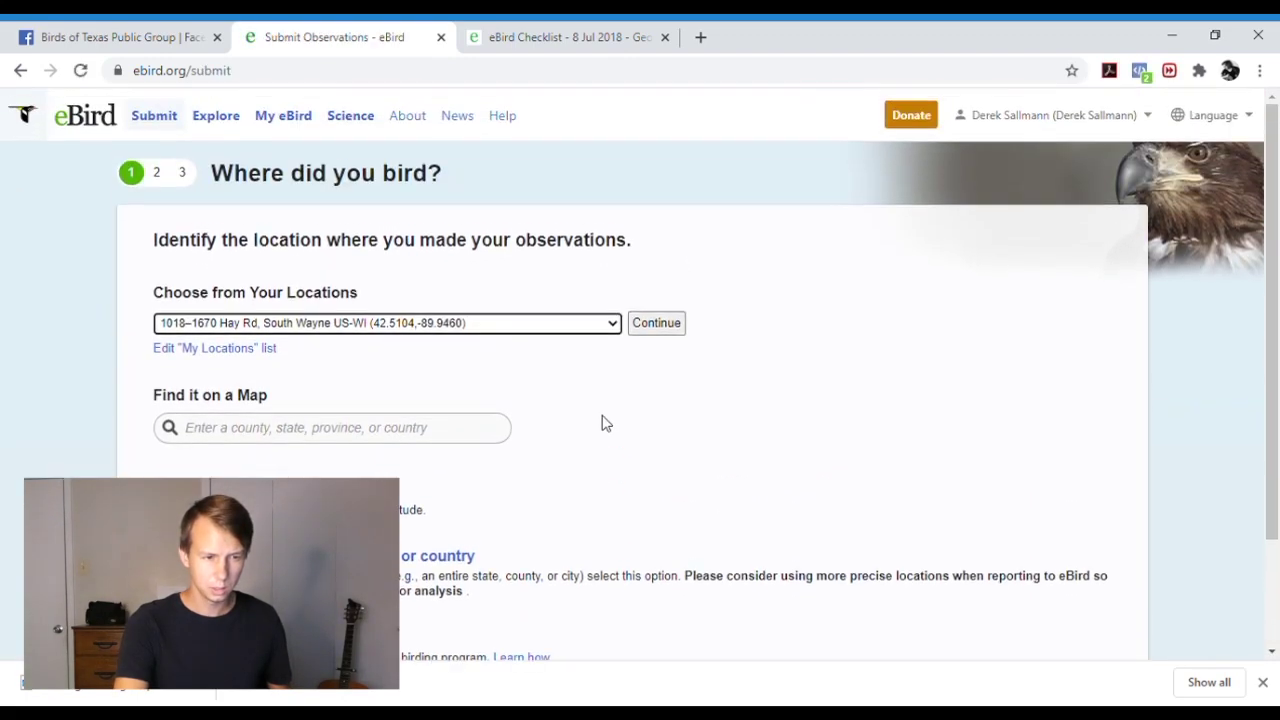
click(215, 128)
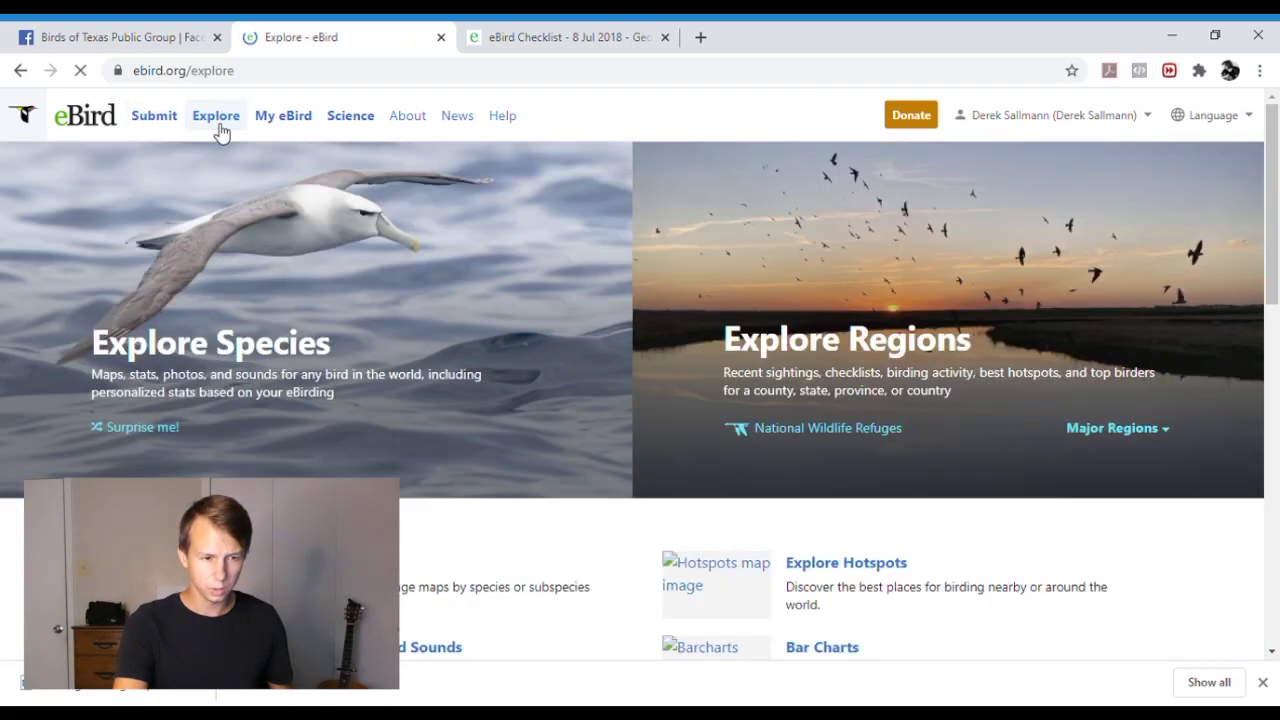
scroll(652, 393, down, 15)
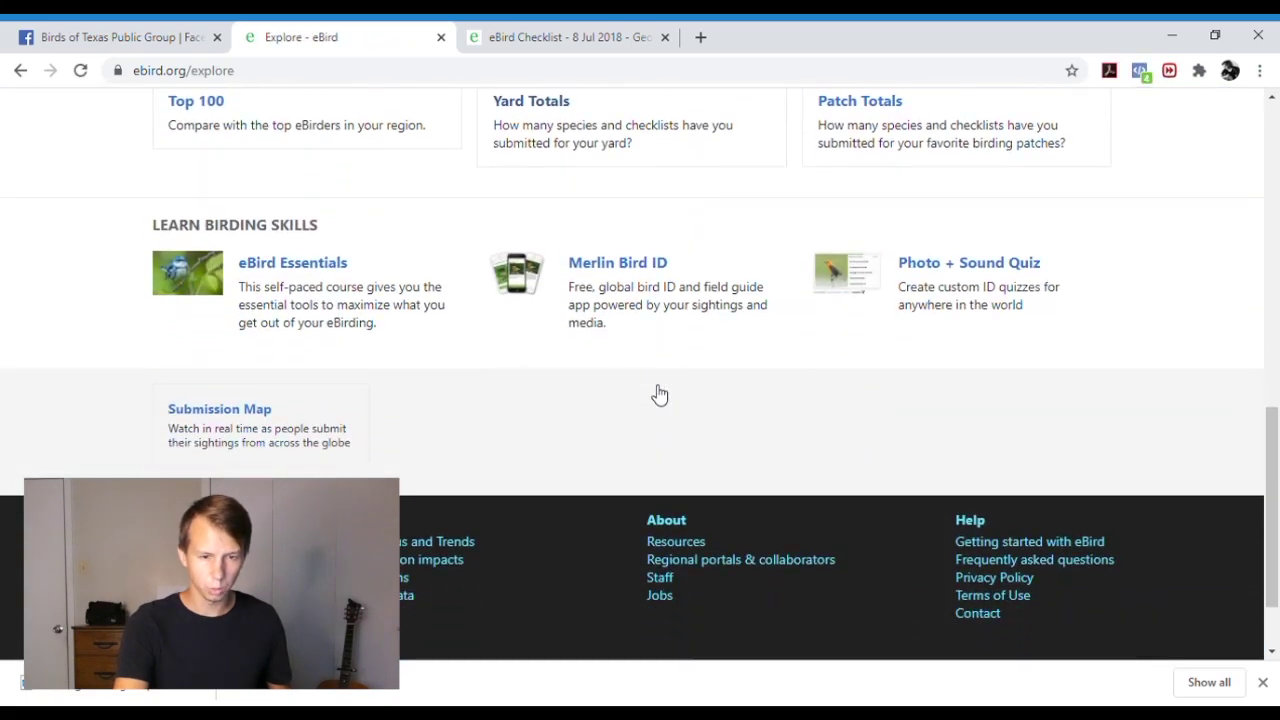
scroll(659, 393, up, 2)
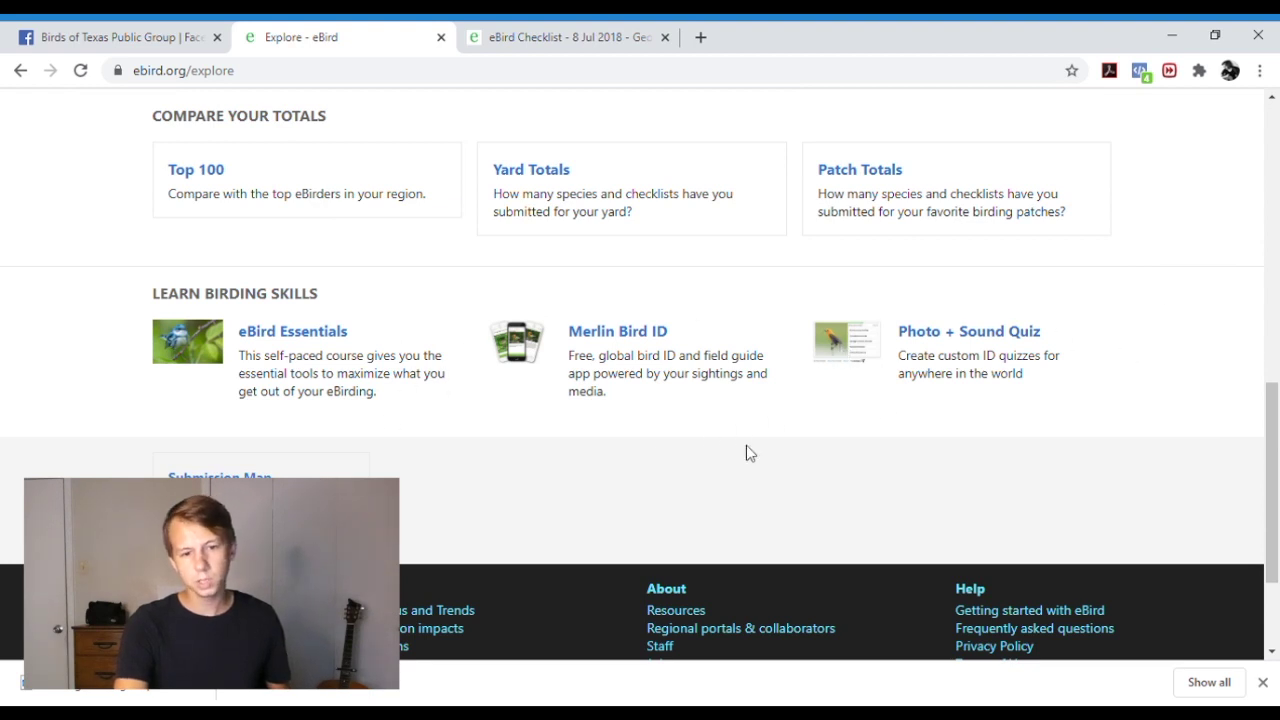
scroll(305, 417, up, 2)
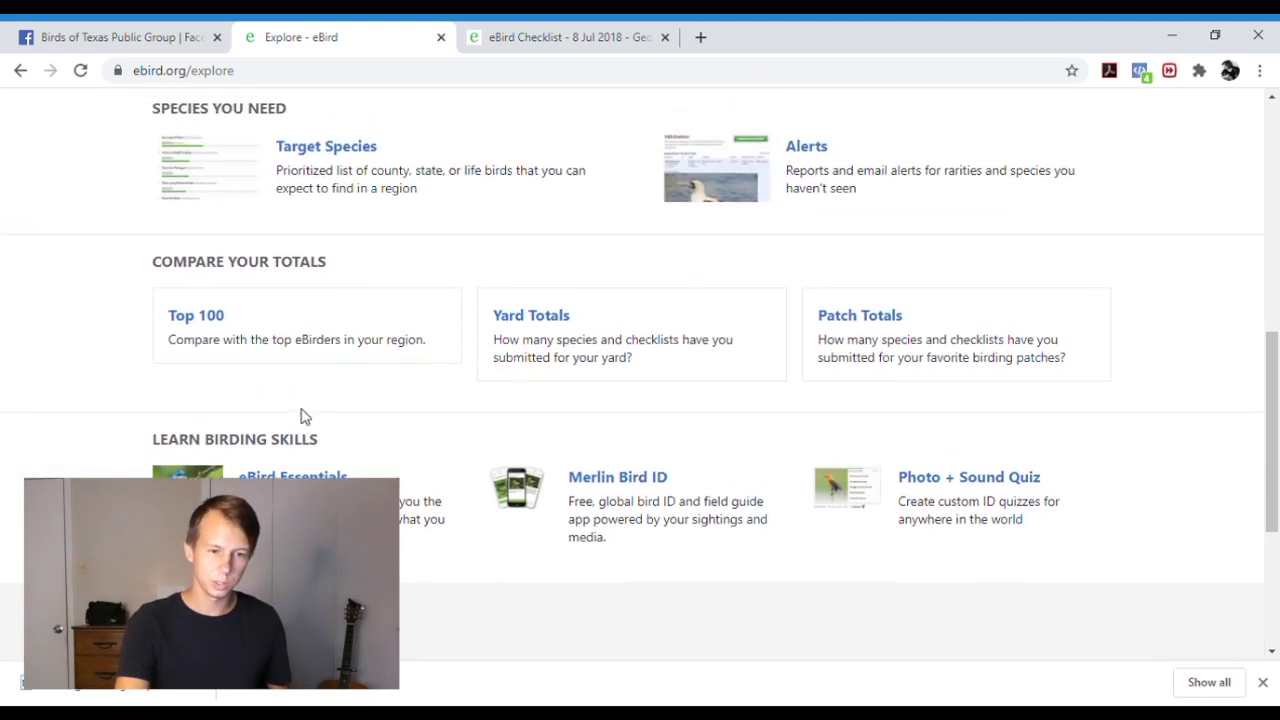
scroll(305, 417, up, 8)
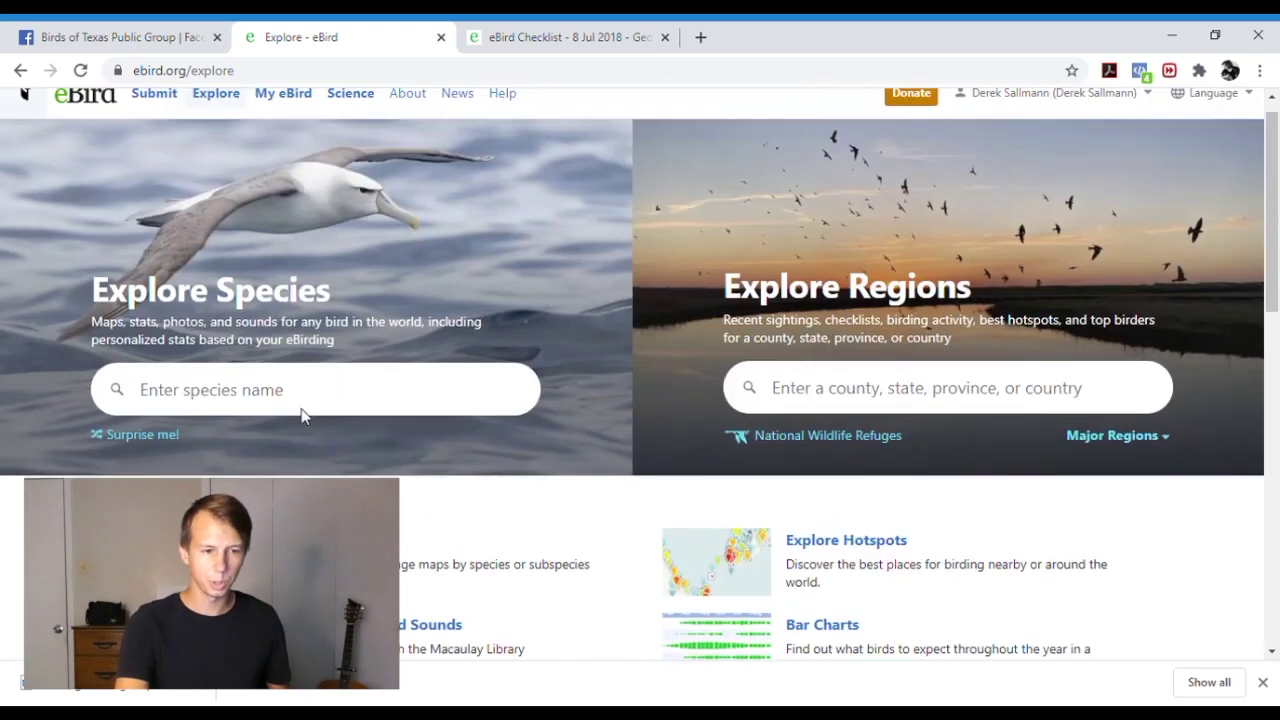
scroll(305, 417, down, 6)
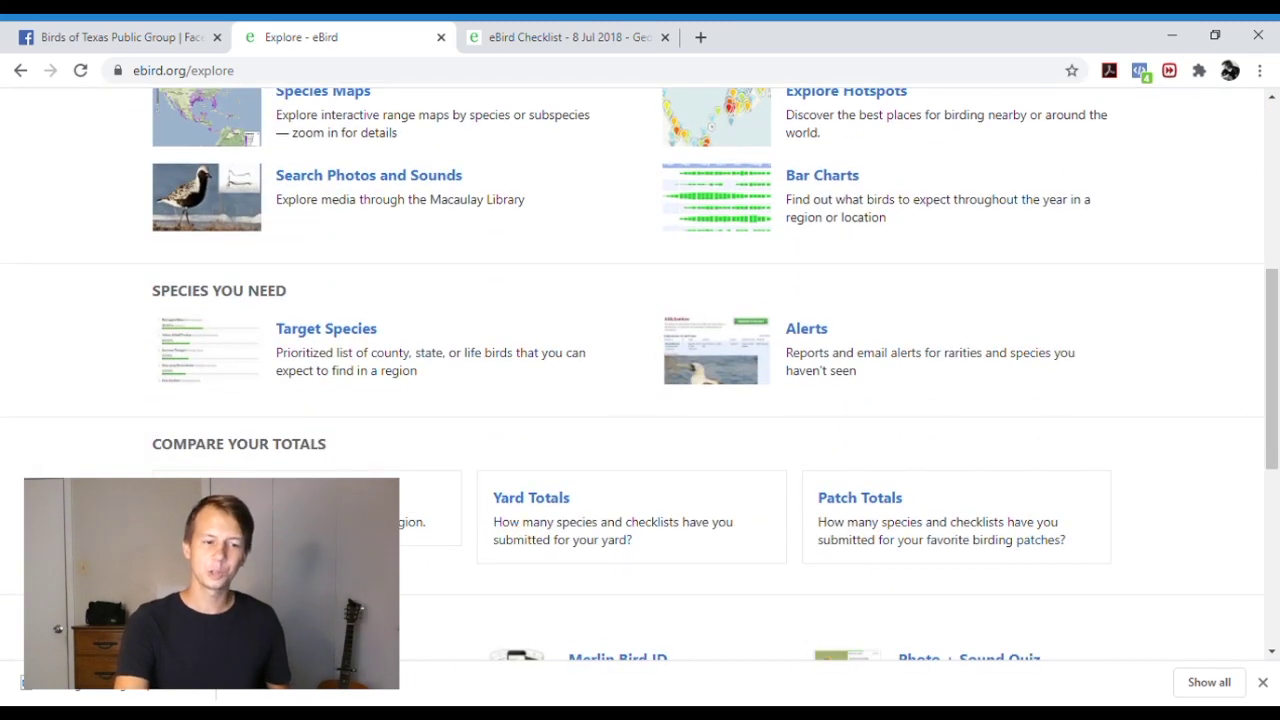
click(215, 497)
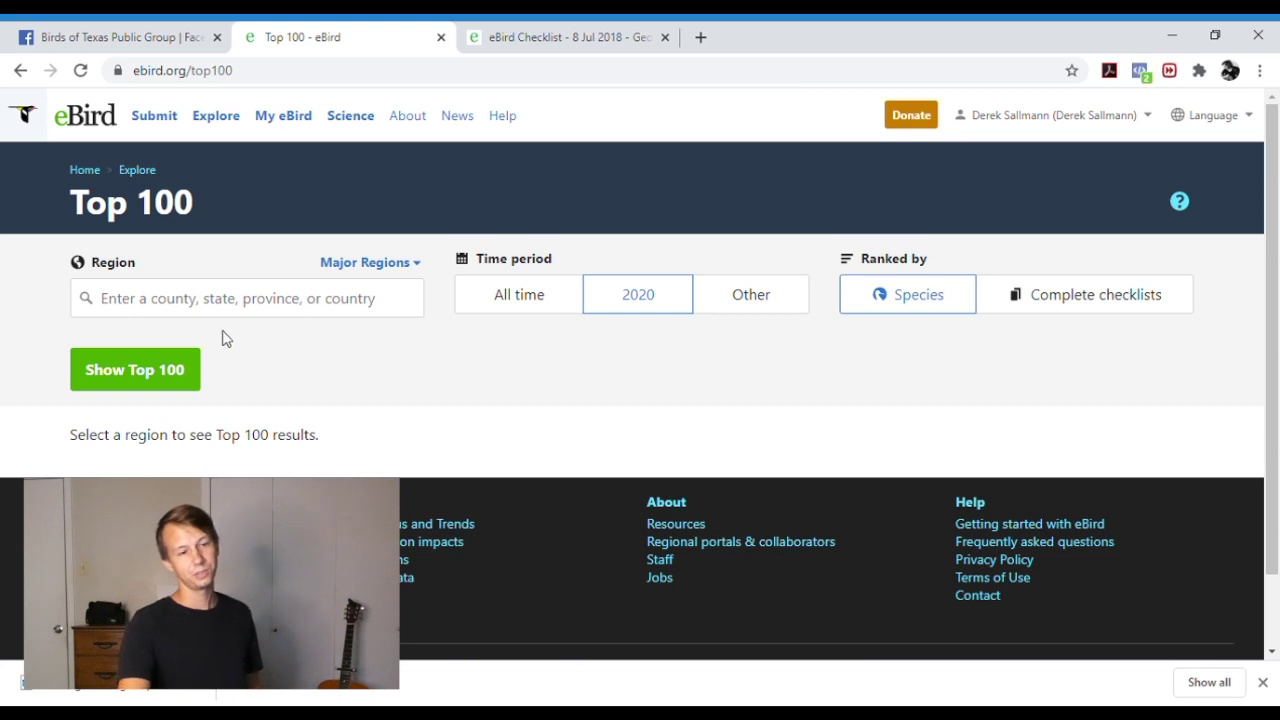
- Show the Top 100 eBirders ranking for the Waukesha, Wisconsin region
click(240, 310)
text(Waukes)
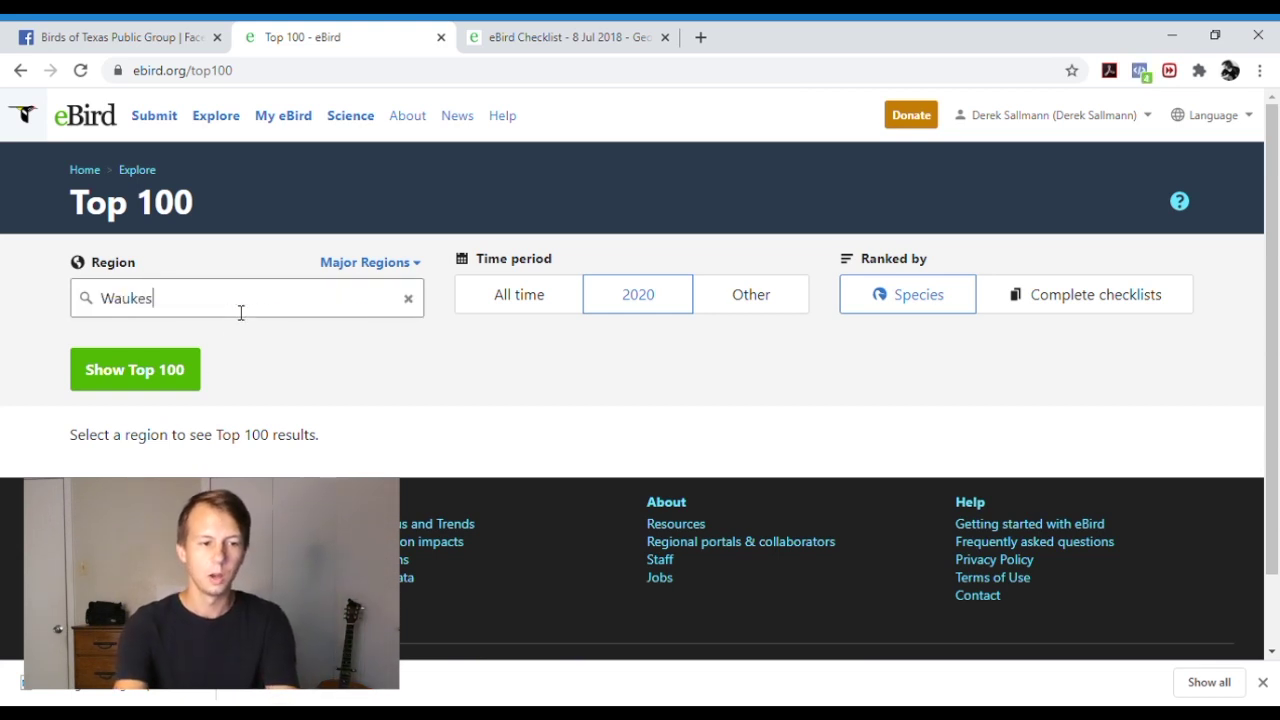
text(ha)
click(233, 336)
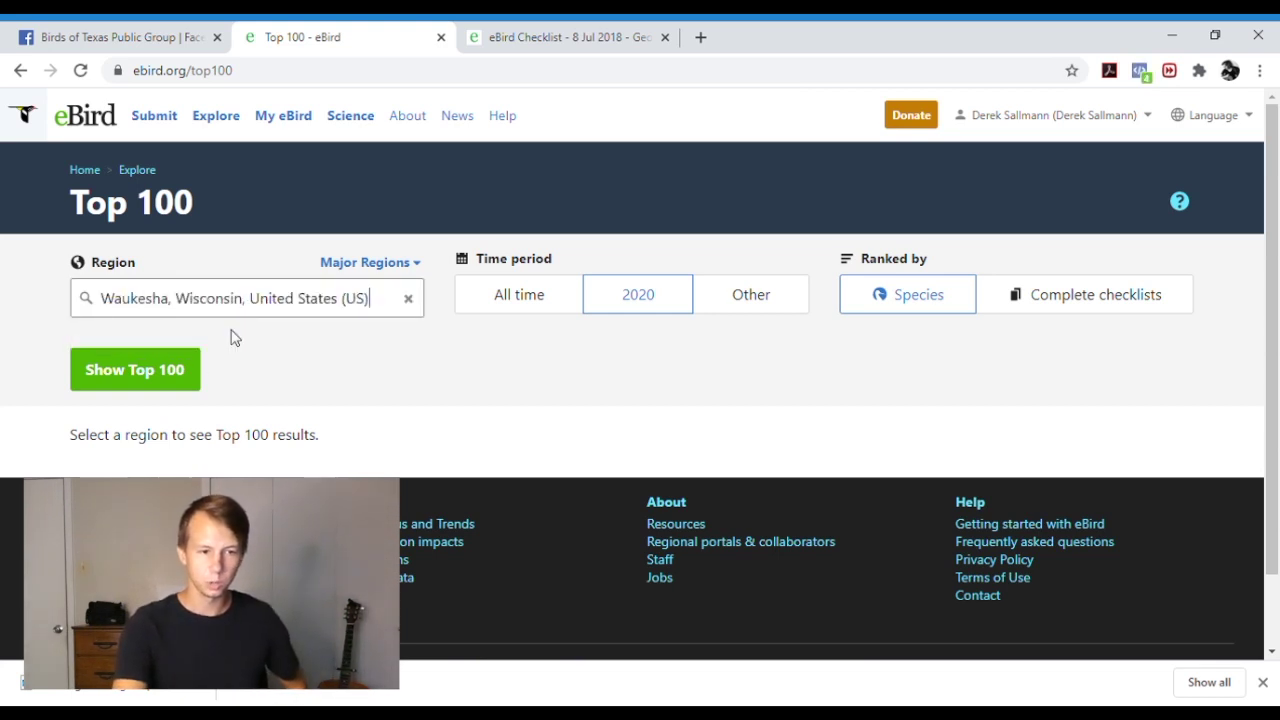
click(180, 371)
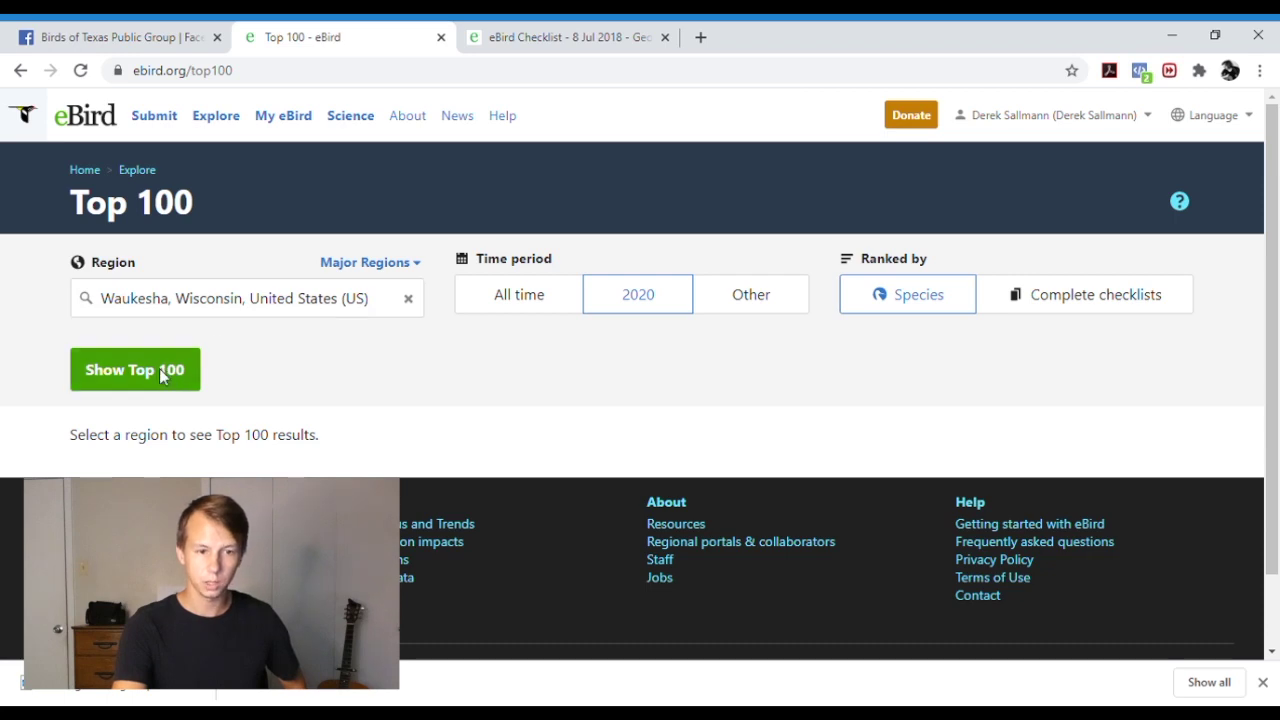
- Scroll through the Waukesha 2020 ranking, topped at 244 species, then go to About eBird
scroll(543, 443, down, 2)
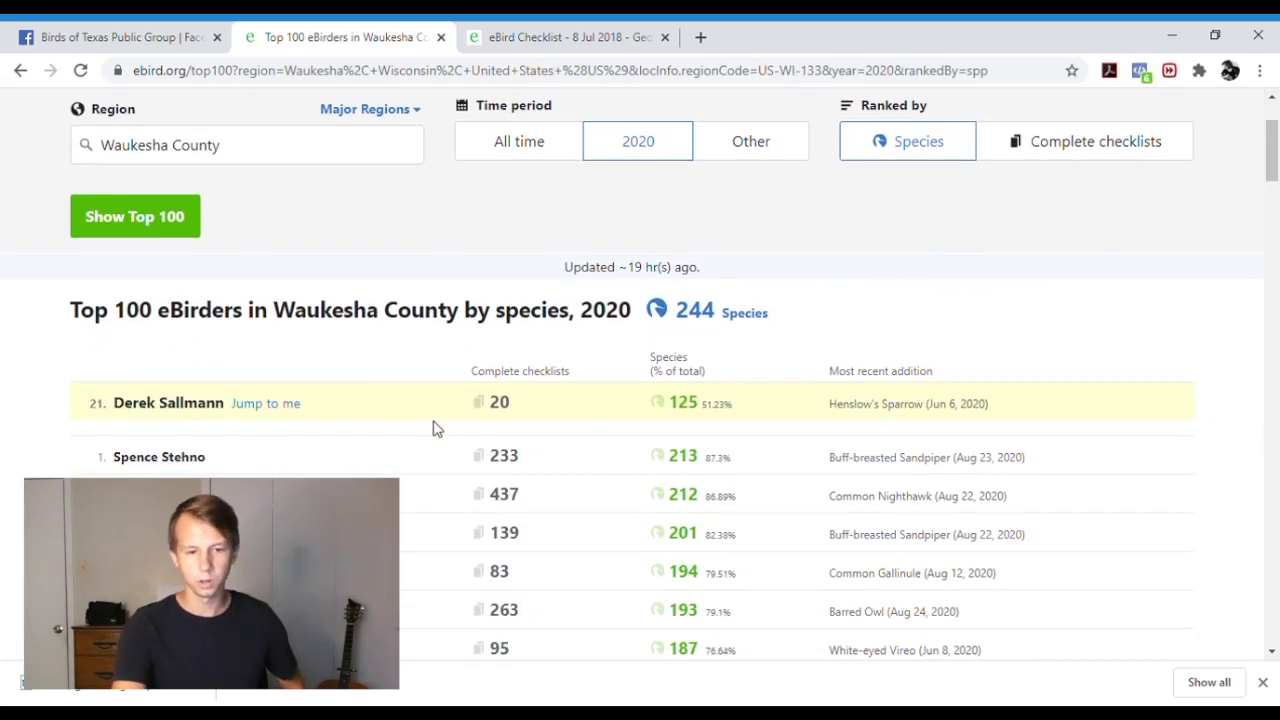
drag(1273, 168, 1273, 263)
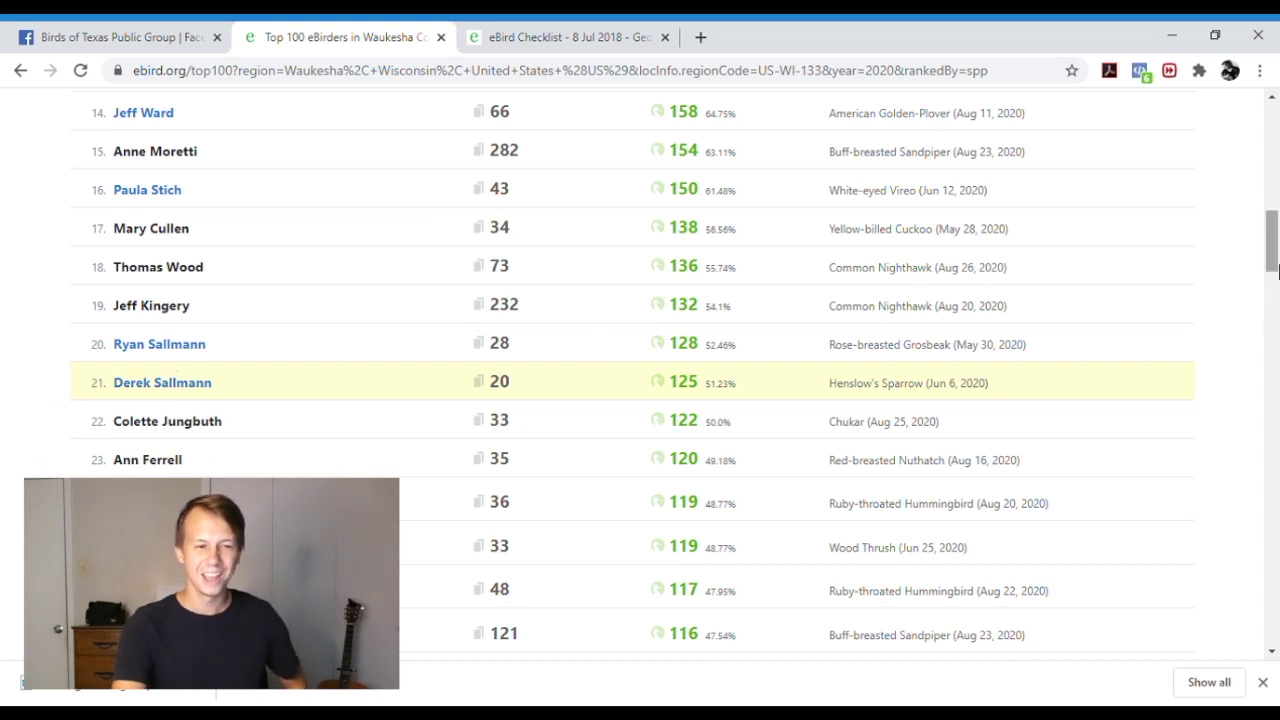
drag(1273, 265, 1268, 65)
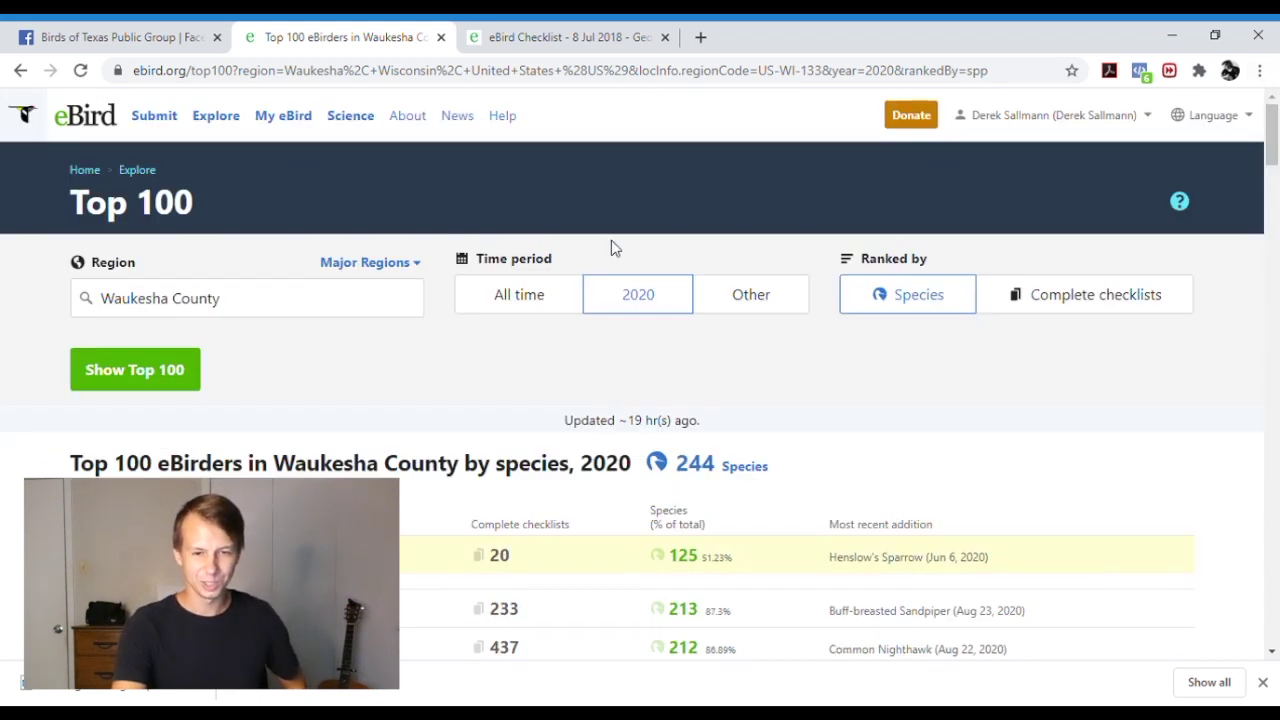
click(406, 122)
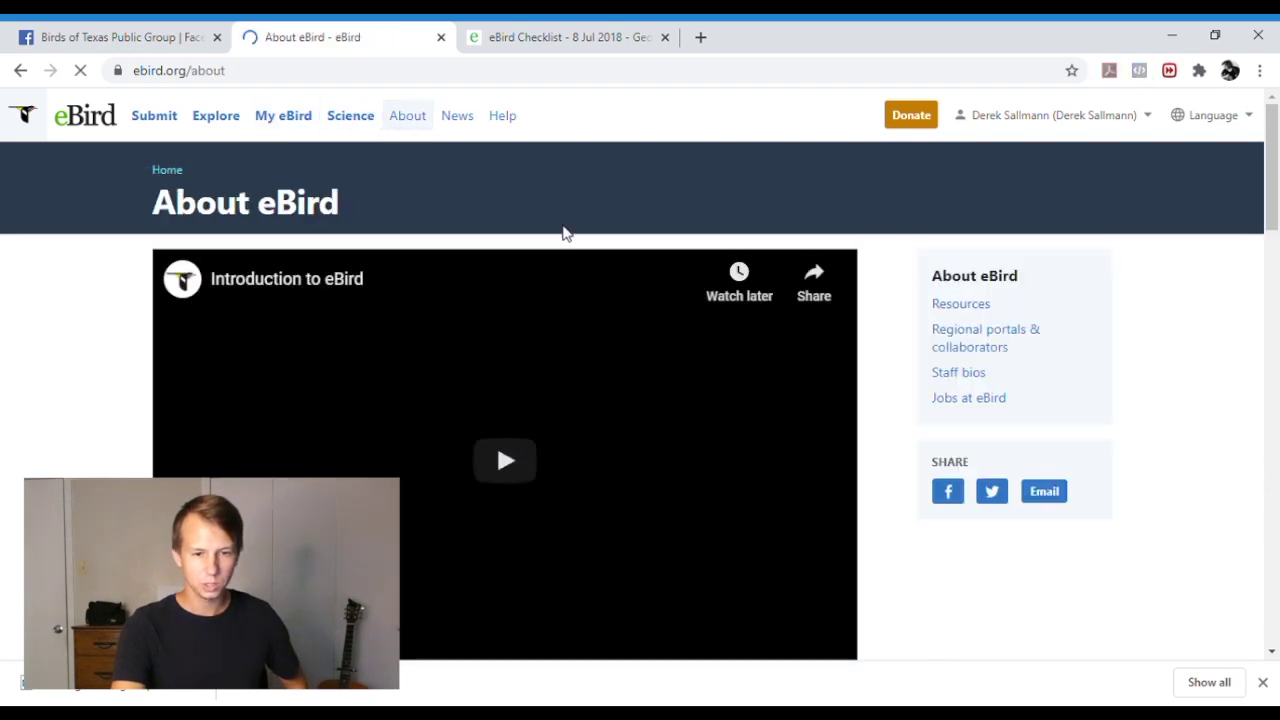
- Play the Introduction to eBird video on the About page
scroll(562, 230, down, 1)
click(508, 380)
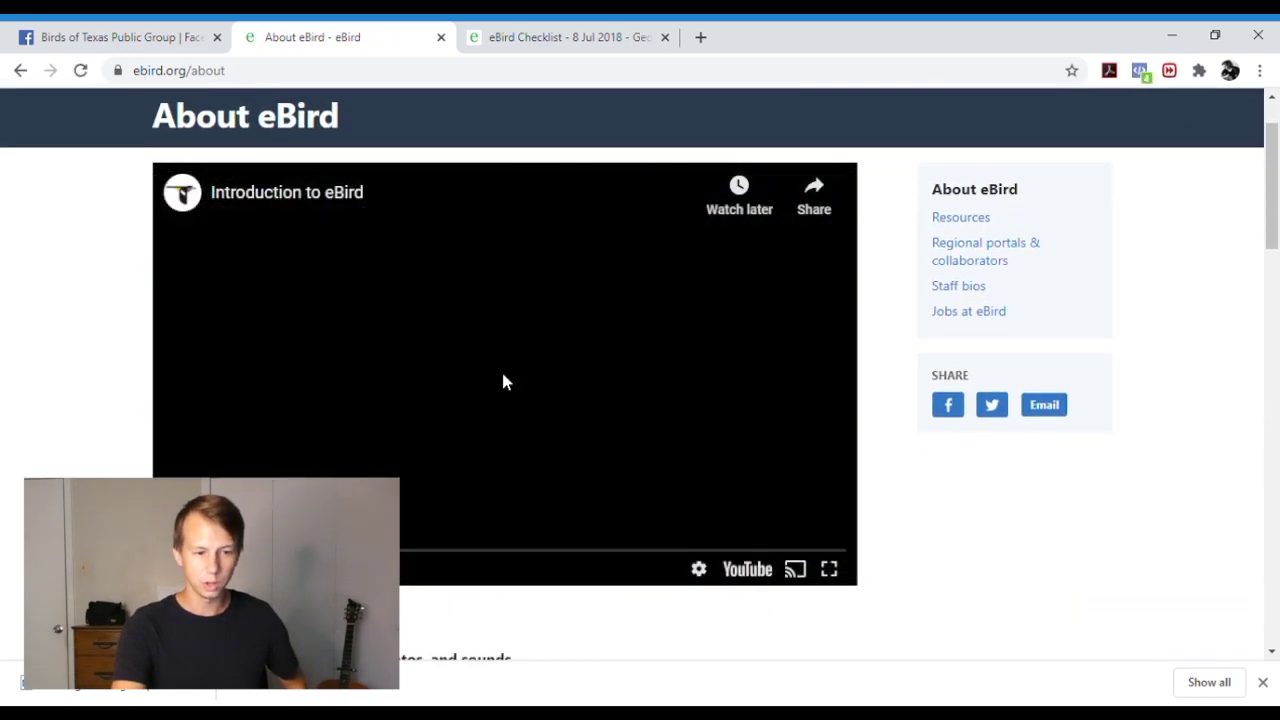
scroll(325, 448, down, 6)
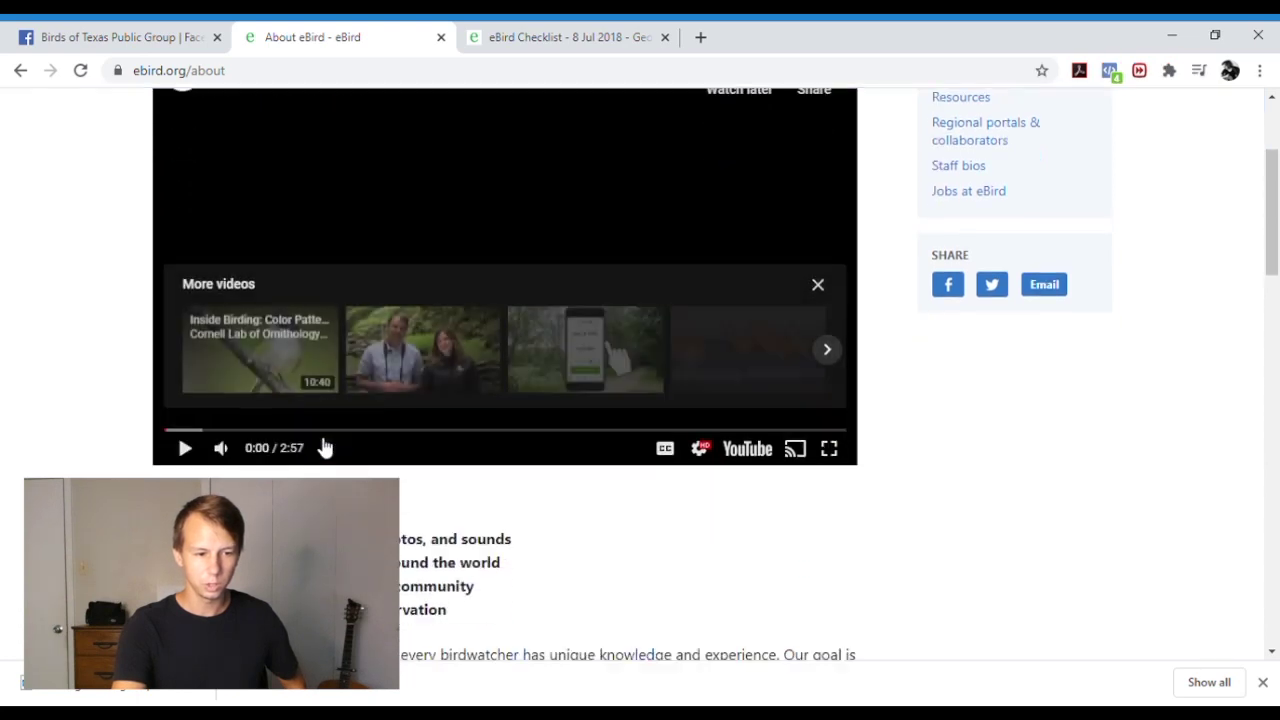
scroll(325, 448, up, 7)
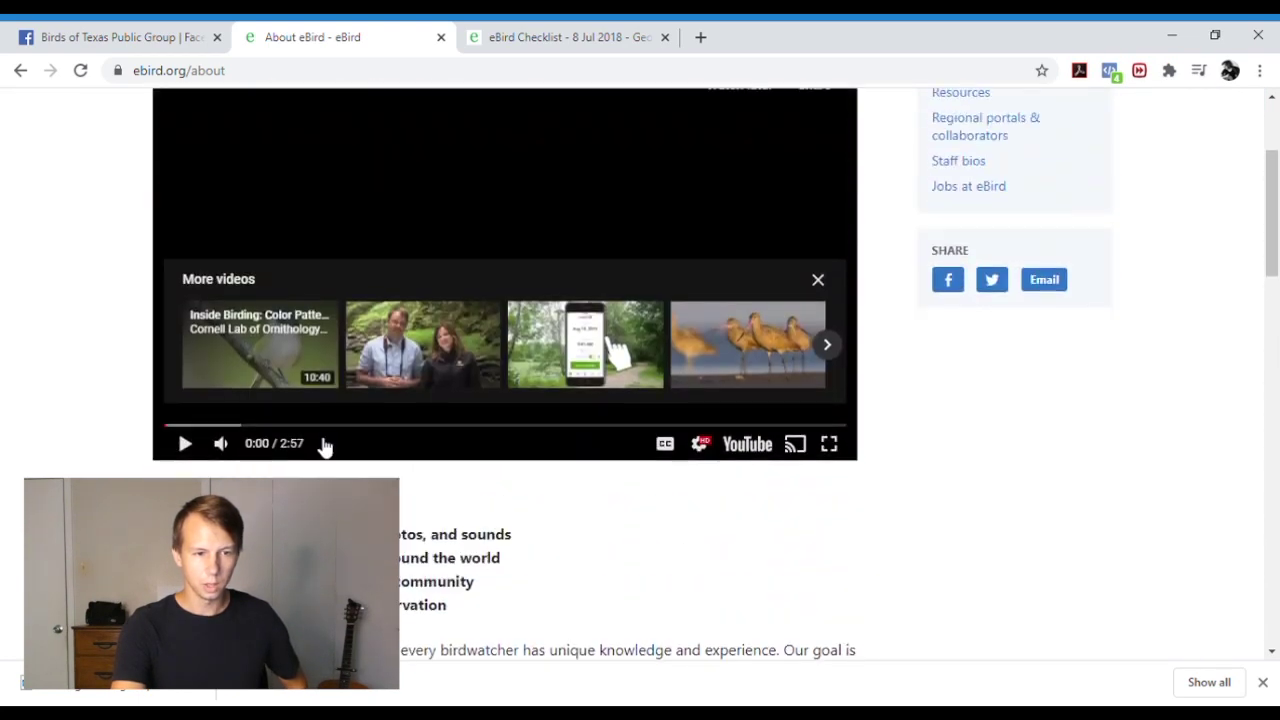
- Browse the News page headed by the October Big Day 2020 article, then return home
click(449, 124)
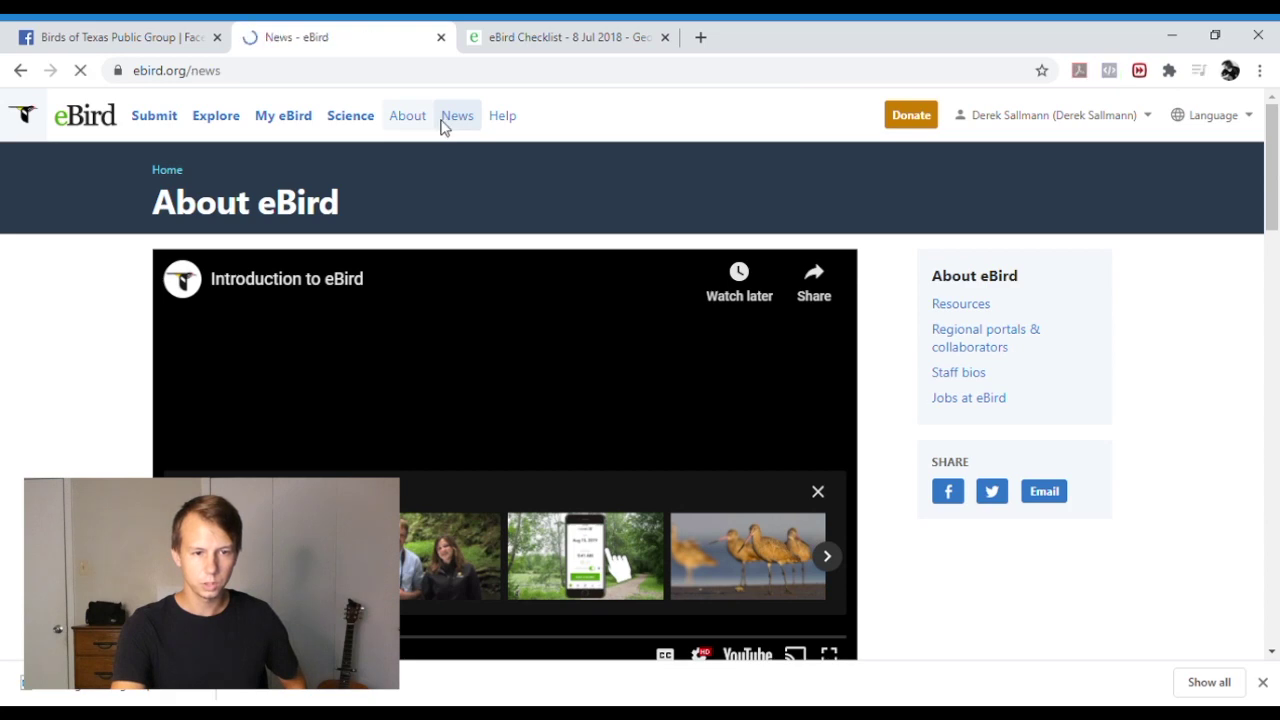
scroll(548, 210, down, 3)
scroll(551, 209, up, 3)
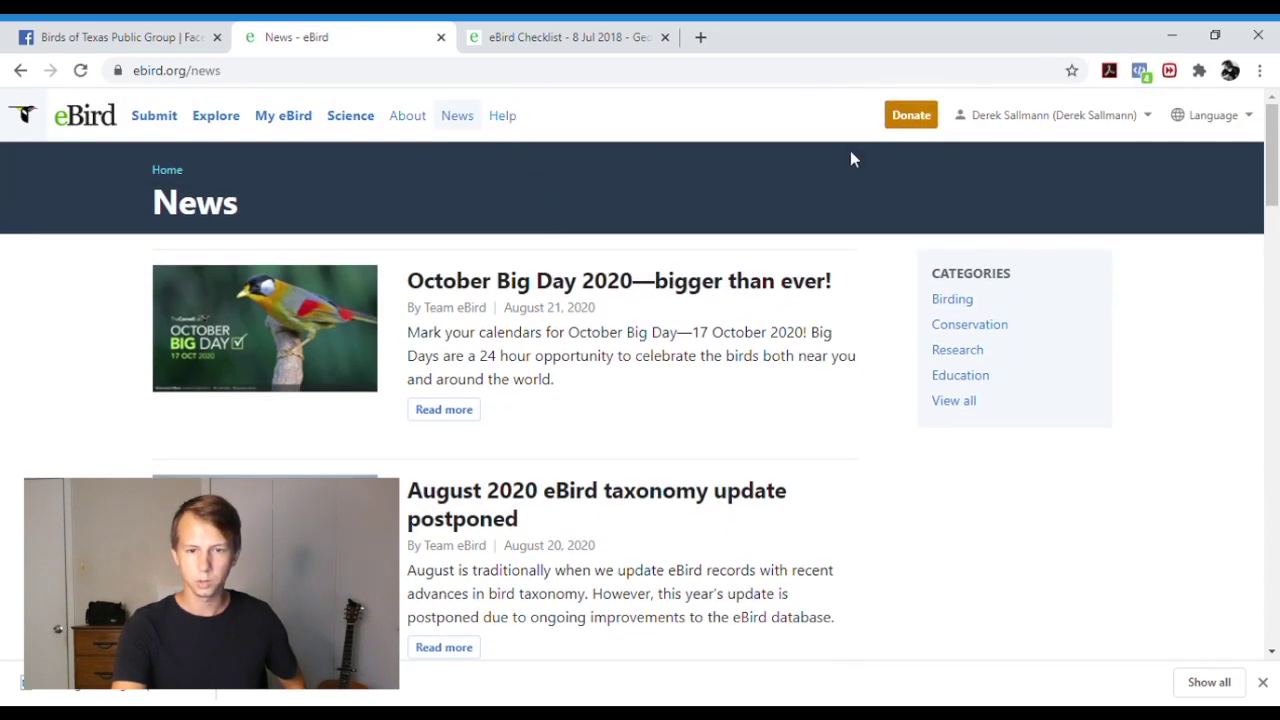
click(104, 126)
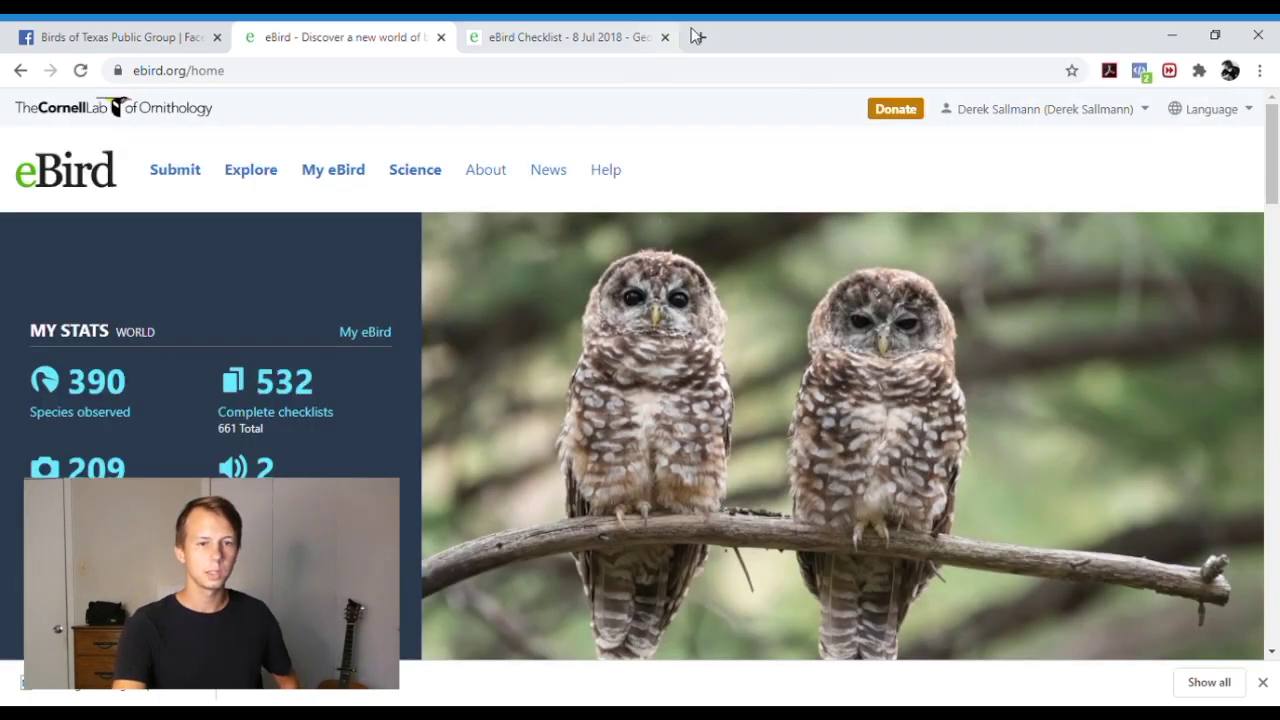
- Open iNaturalist's home dashboard in a new tab, then return to the eBird tab
click(700, 36)
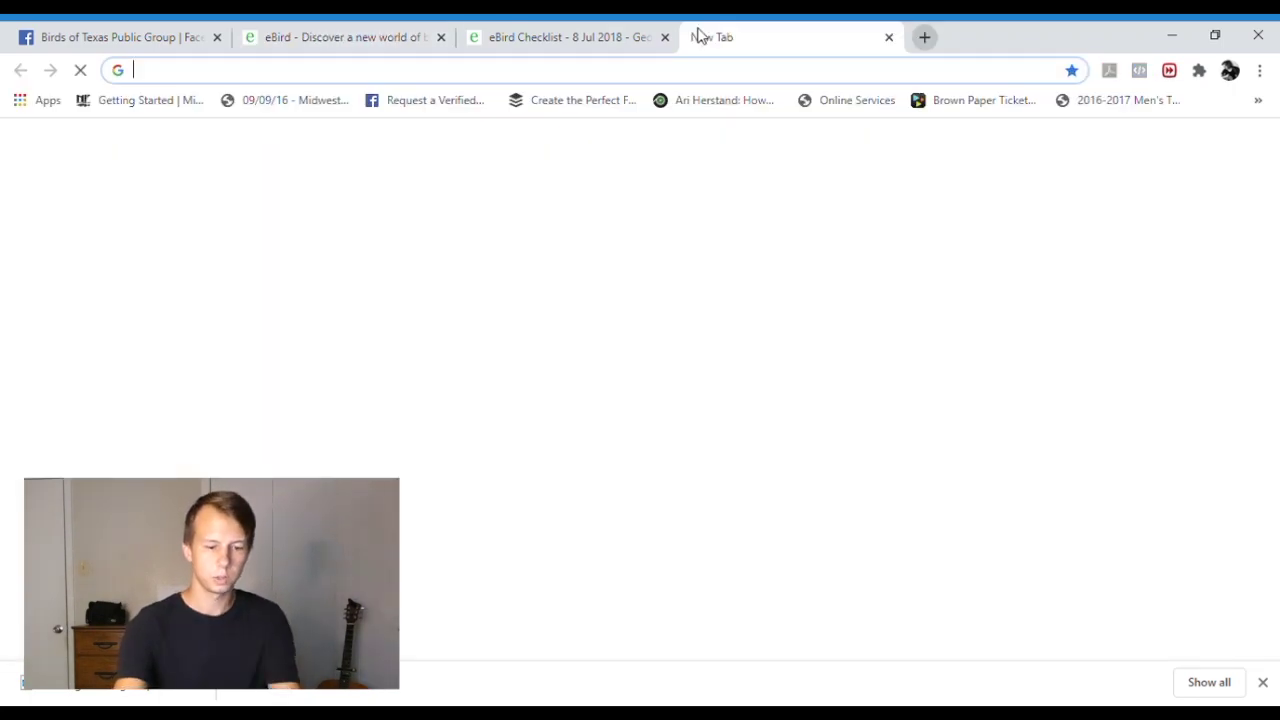
text(inaturalist)
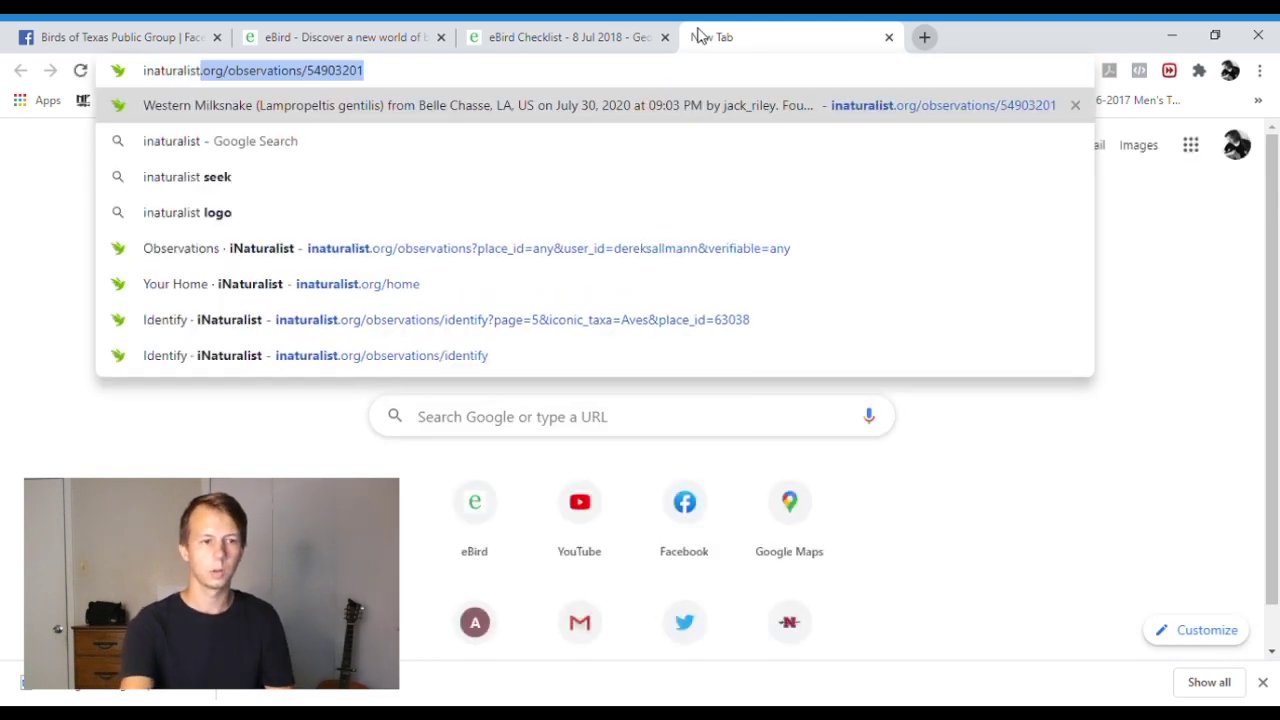
key(Return)
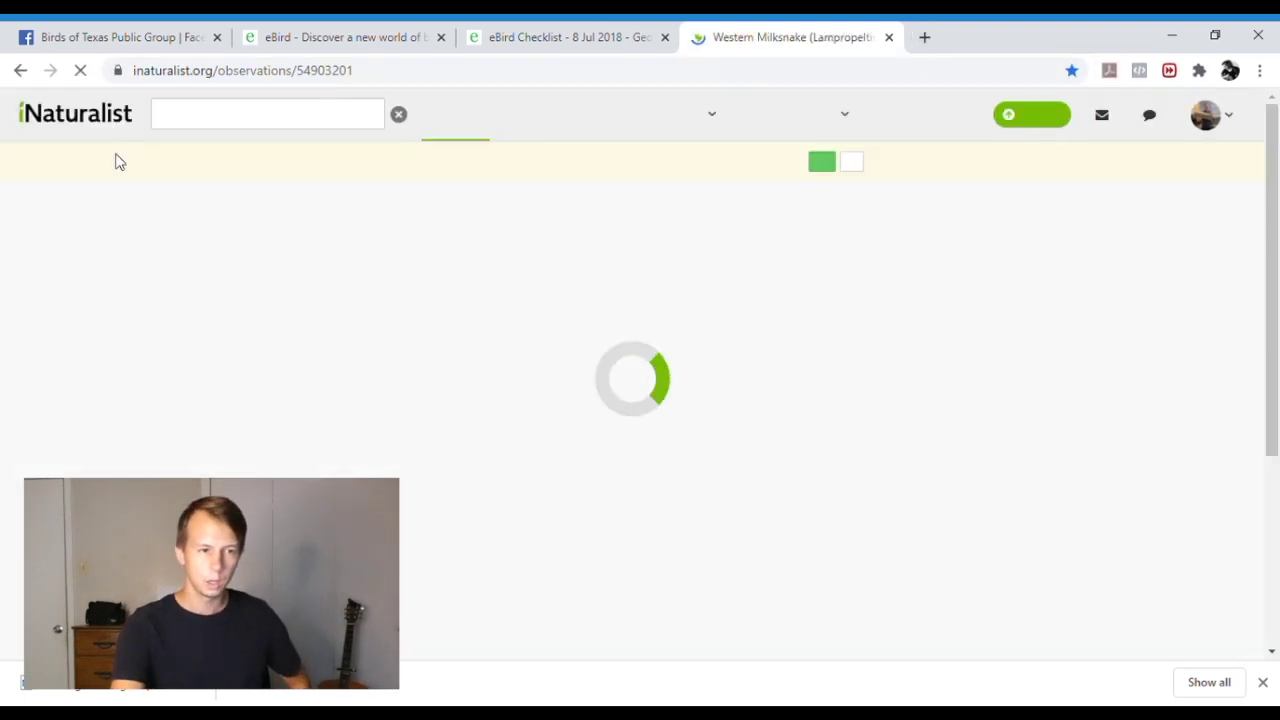
click(50, 120)
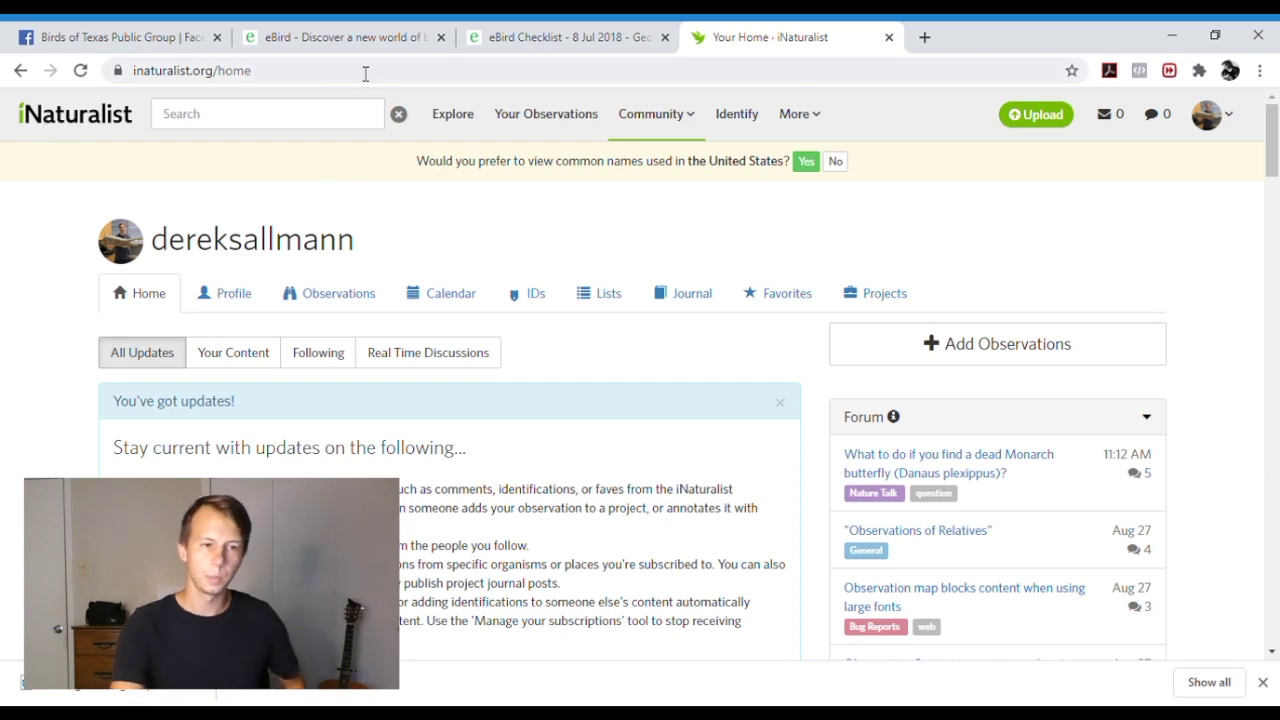
click(361, 42)
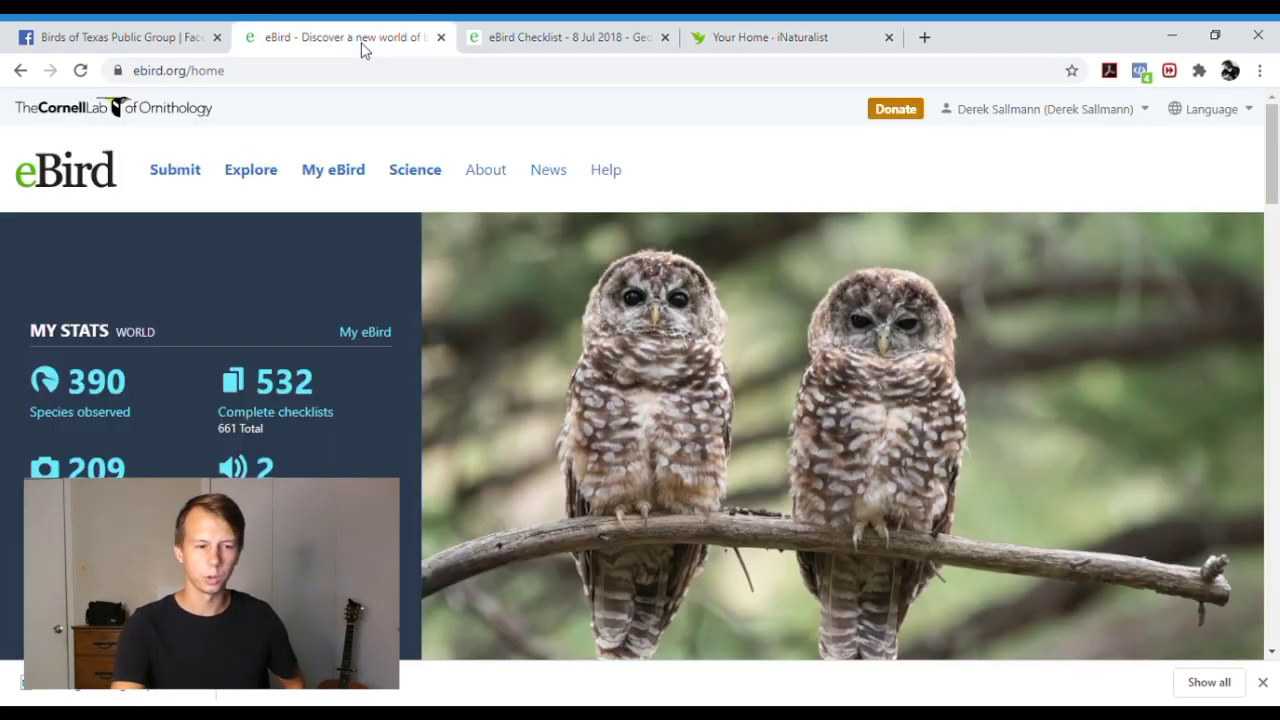
- Scroll the eBird home page to My Stats: 390 species, 532 complete checklists
scroll(568, 291, down, 1)
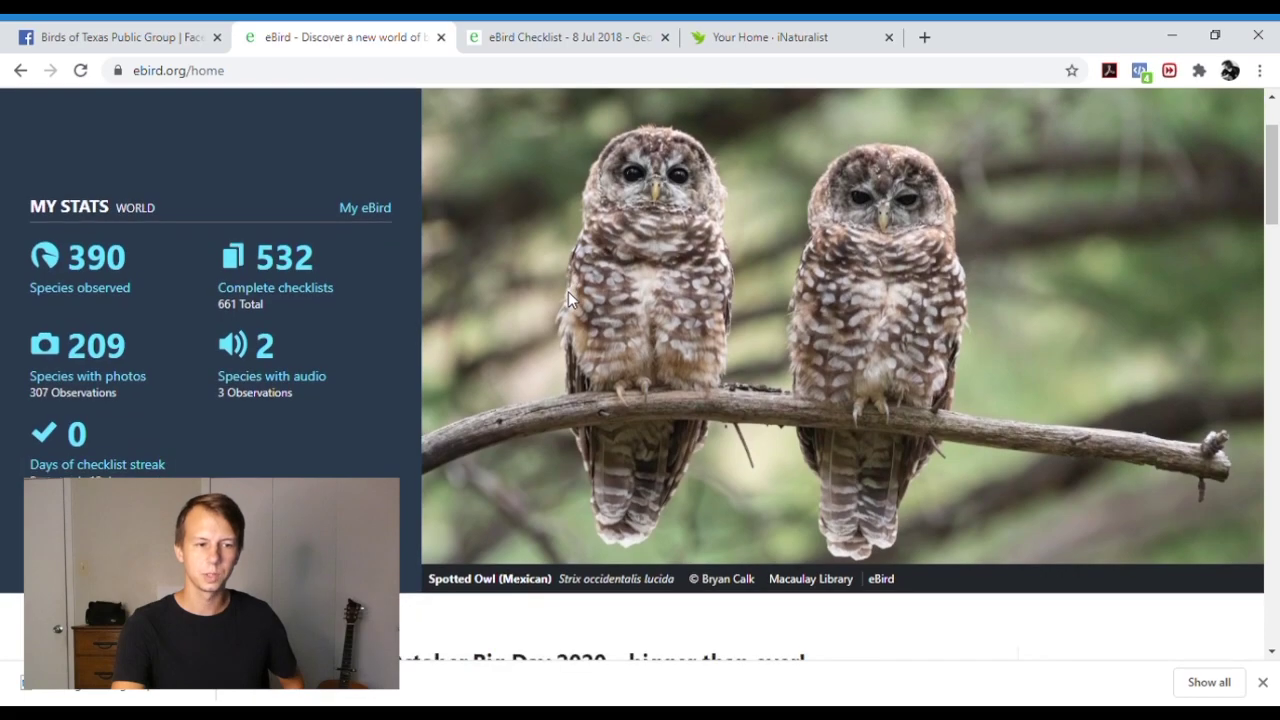